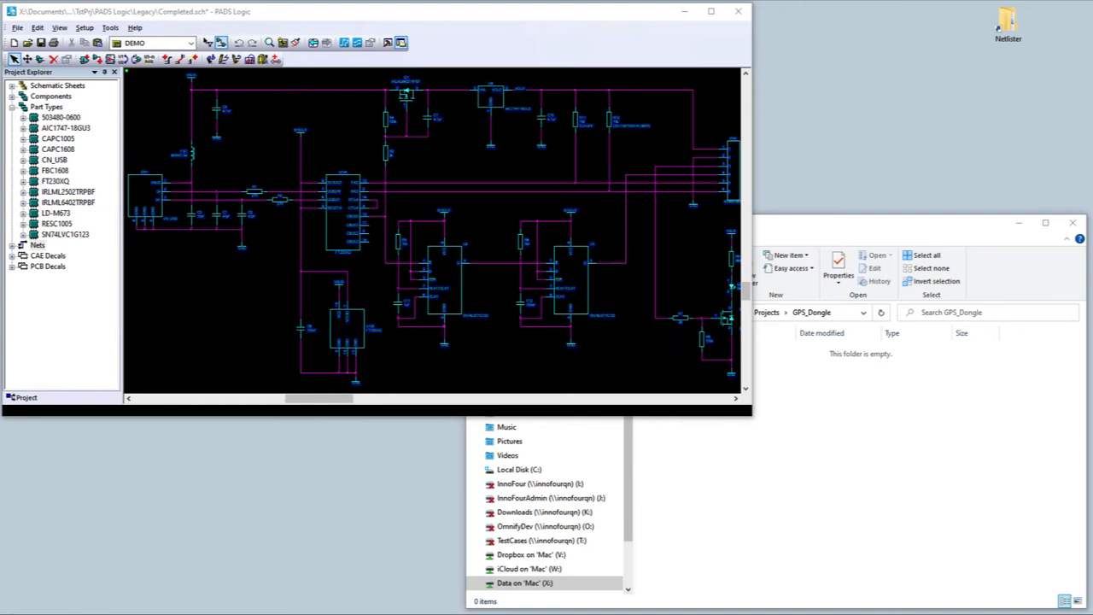
- Export the DEMO sheet's layout netlist to Completed.asc in PADS Layout 9.0 format, overwriting the existing file, and close the generated reports
click(109, 28)
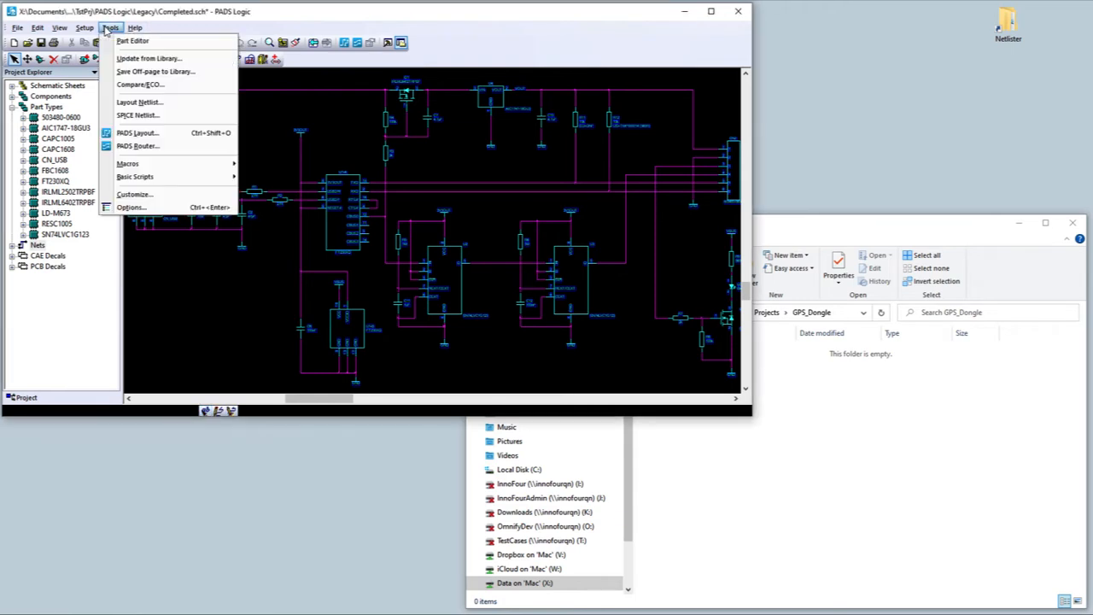
click(138, 102)
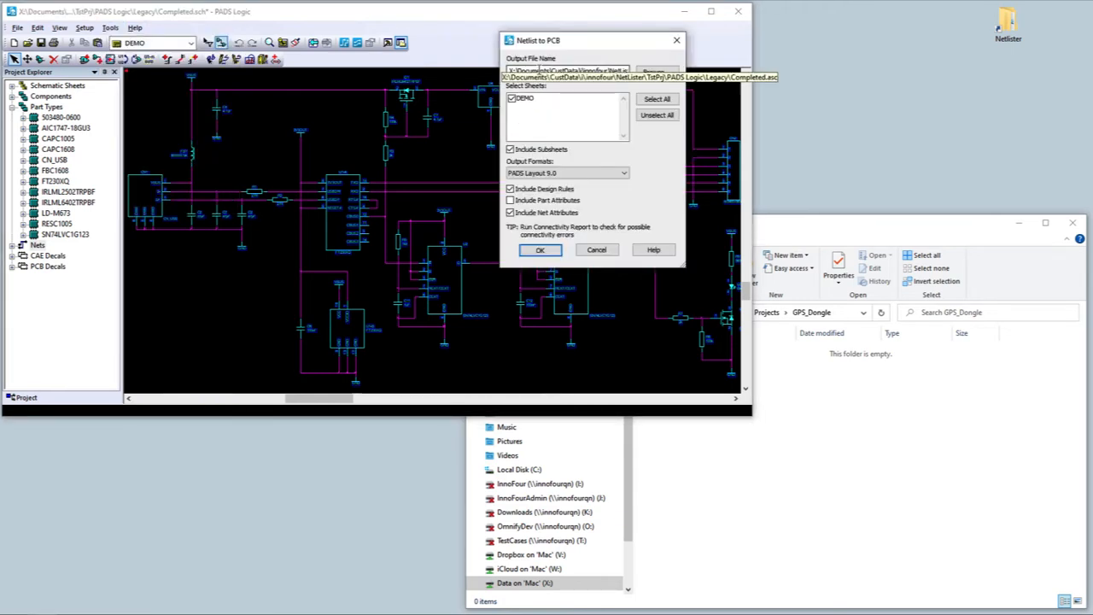
drag(510, 71, 646, 73)
click(597, 71)
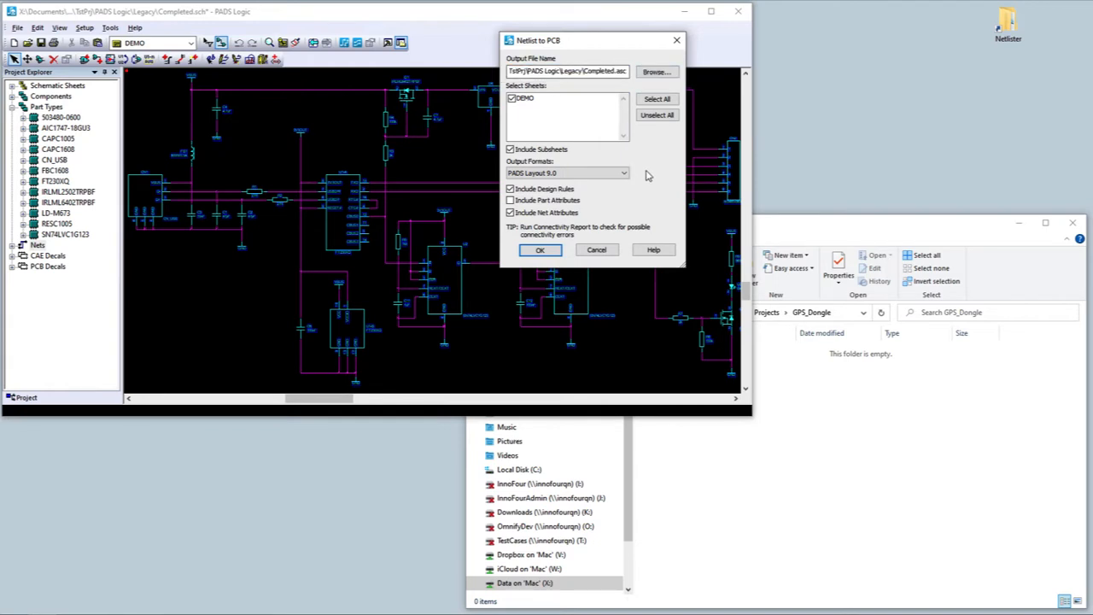
click(545, 255)
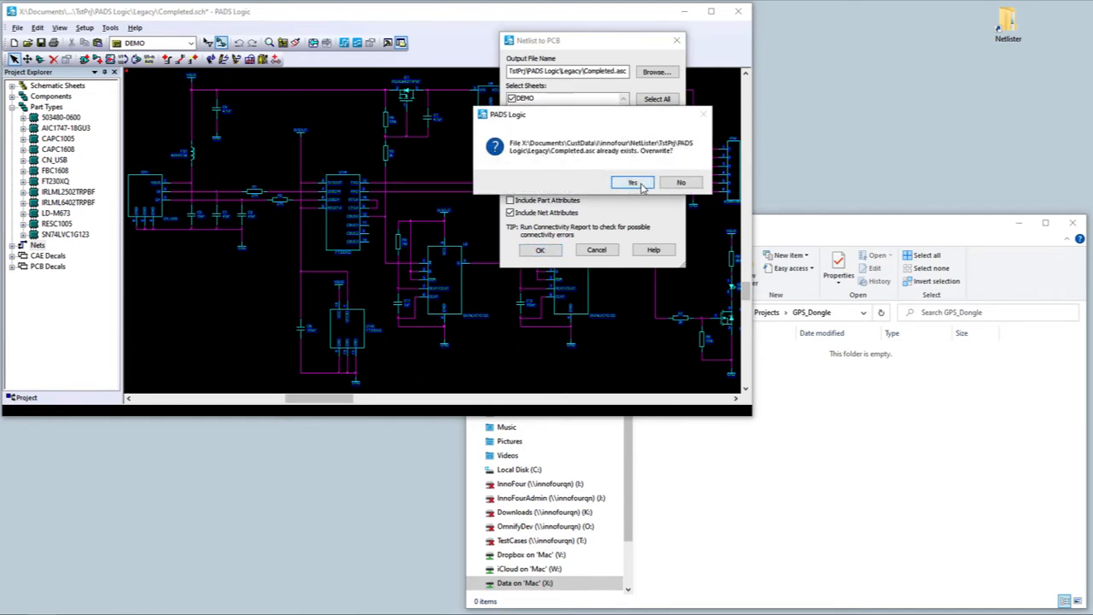
click(633, 184)
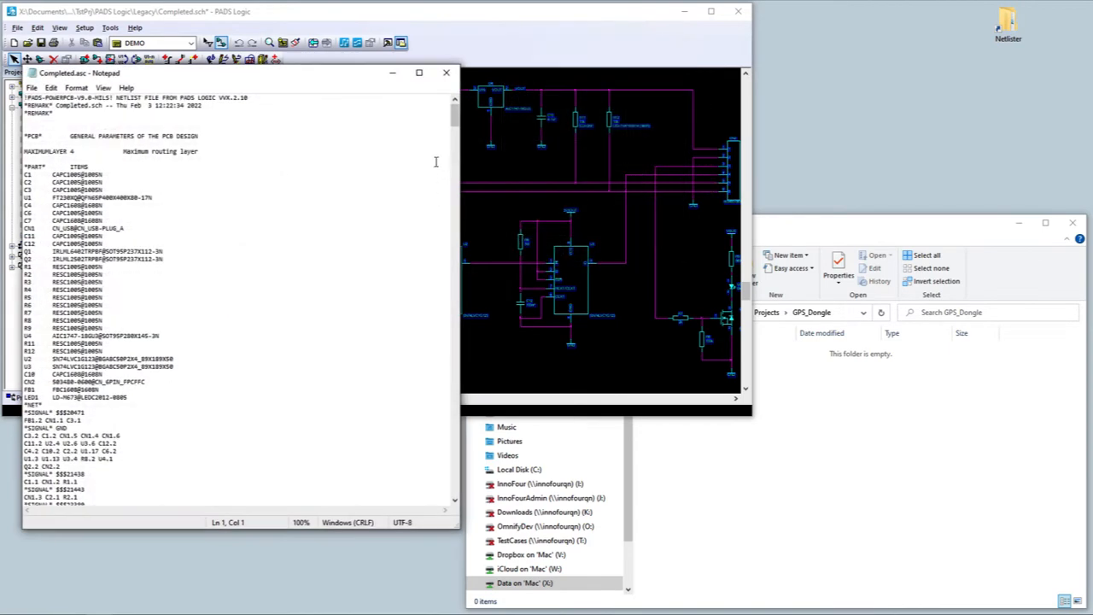
click(448, 78)
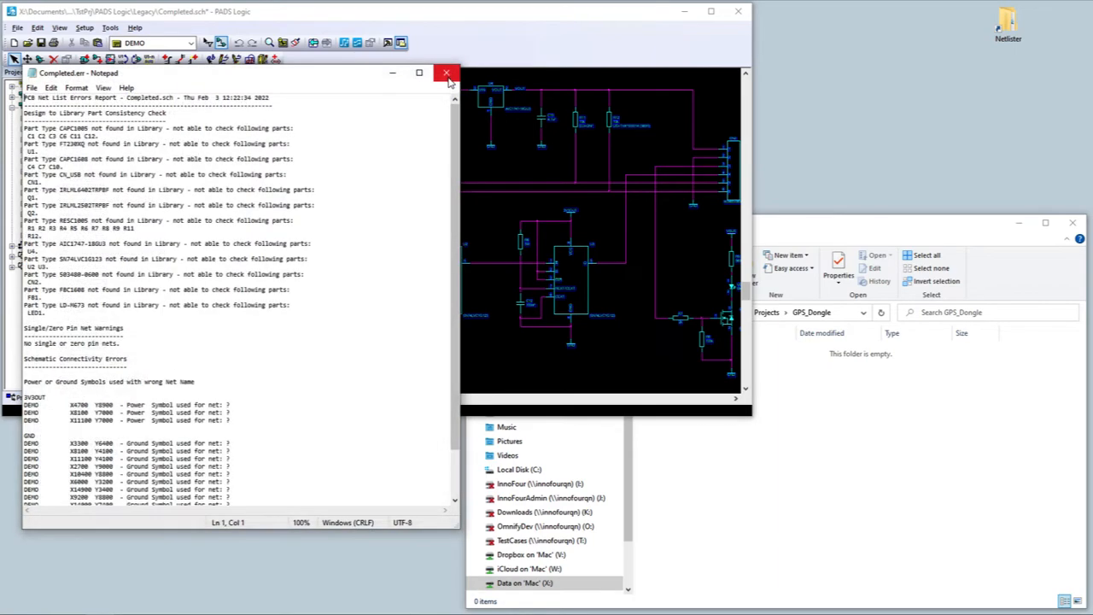
click(448, 76)
- Launch the PADS Pro Job Management Wizard and start the task that creates a new job directory
key(super)
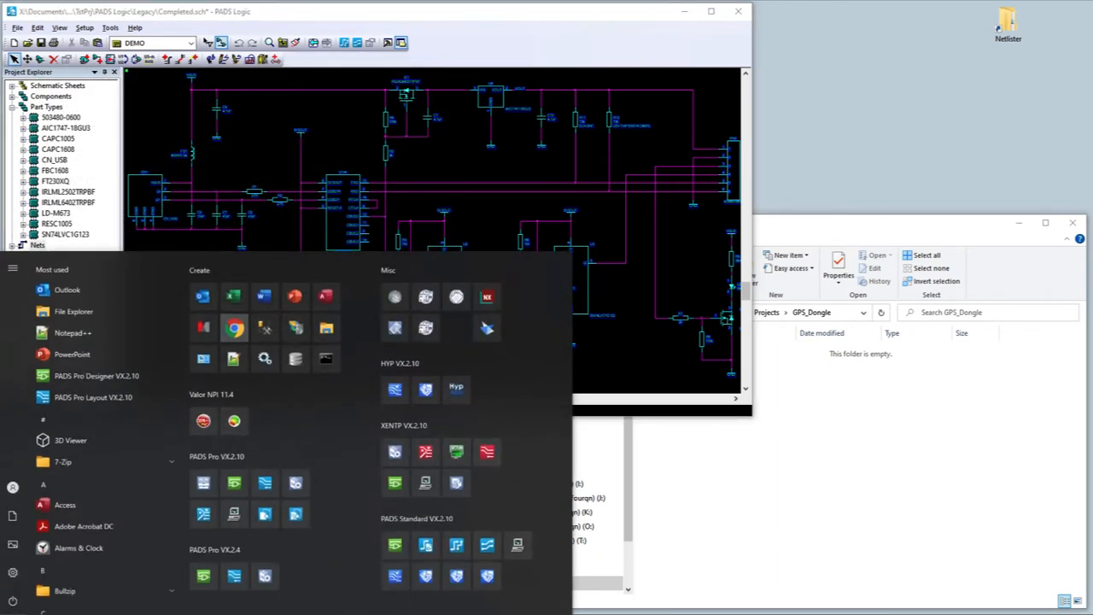
click(202, 511)
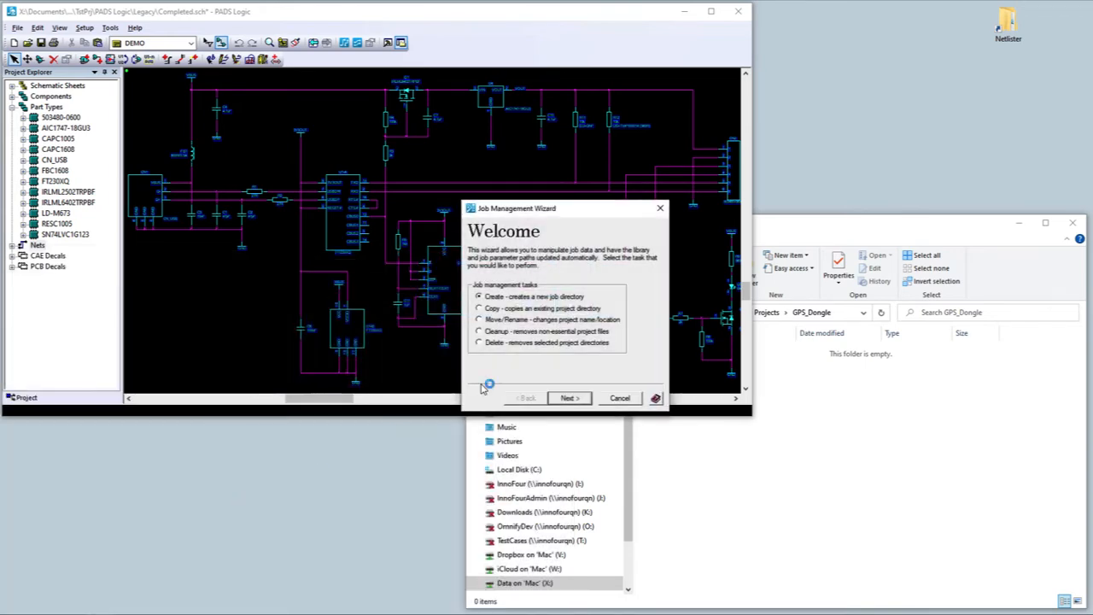
click(574, 398)
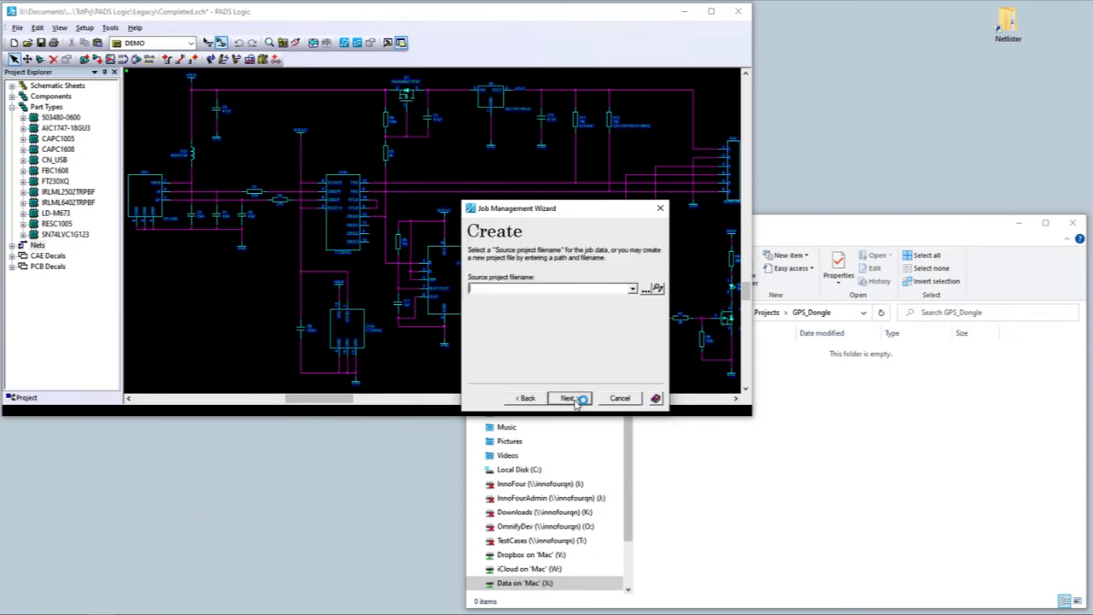
- Browse for the source project file location in the GPS_Dongle folder under PADSPro\Projects
click(647, 288)
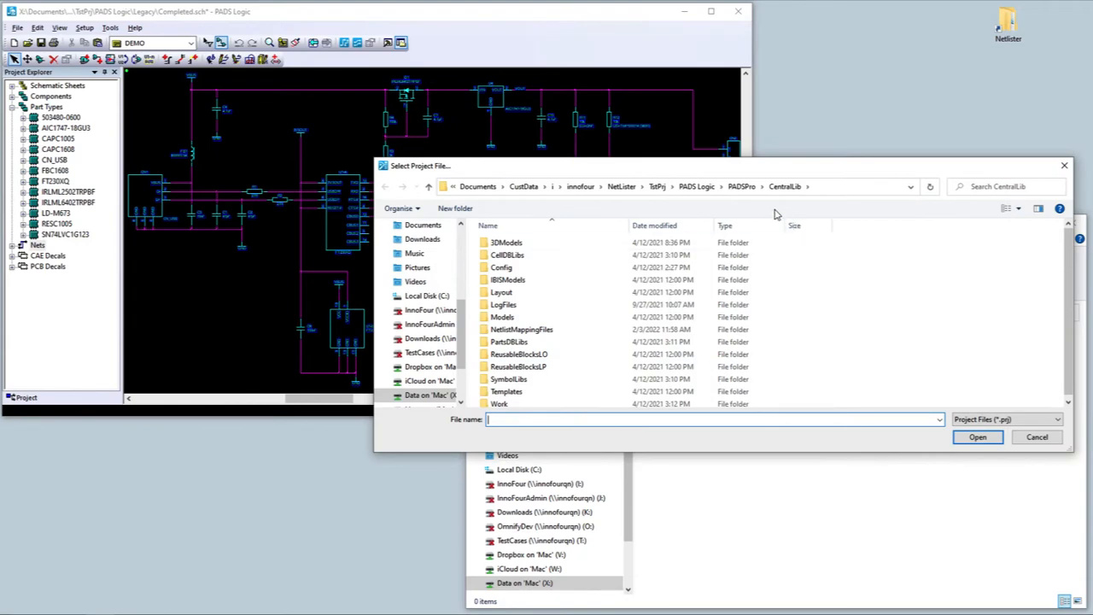
click(741, 187)
double_click(513, 269)
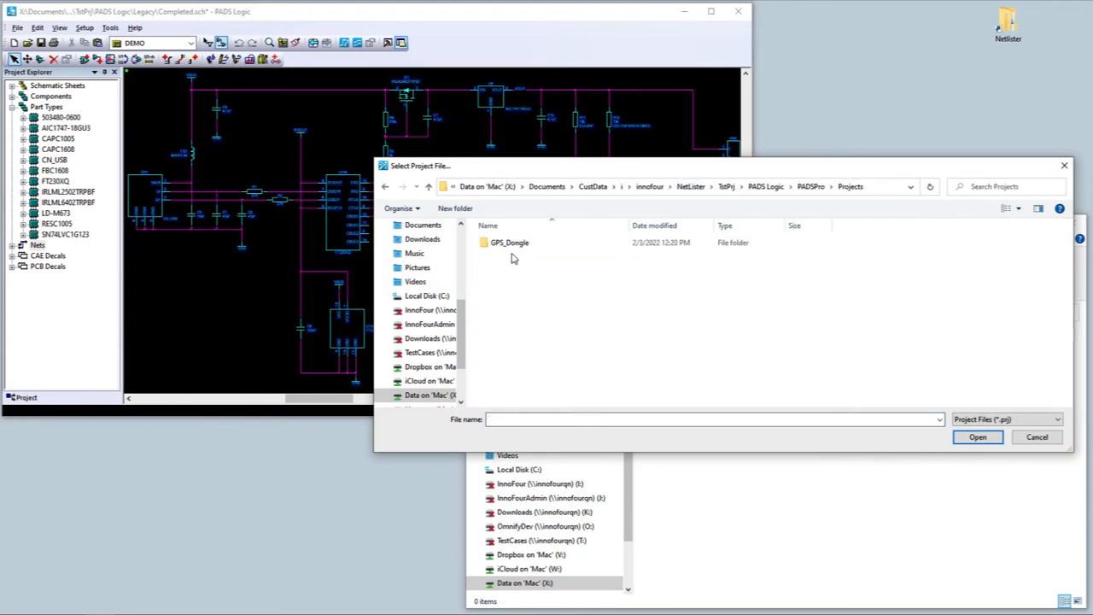
click(510, 245)
double_click(512, 245)
drag(678, 170, 405, 176)
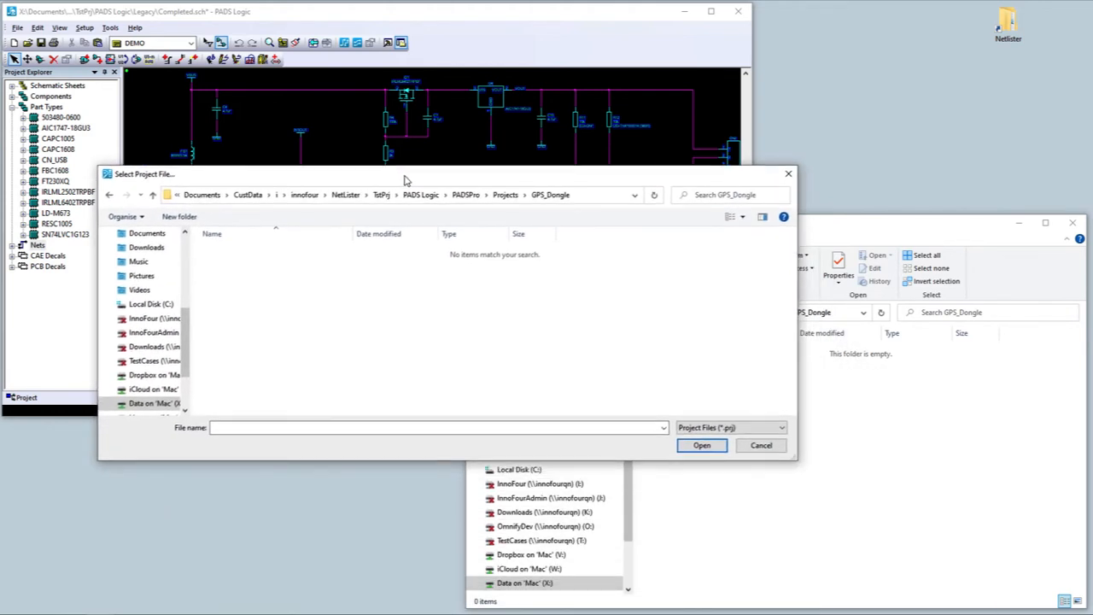
click(823, 230)
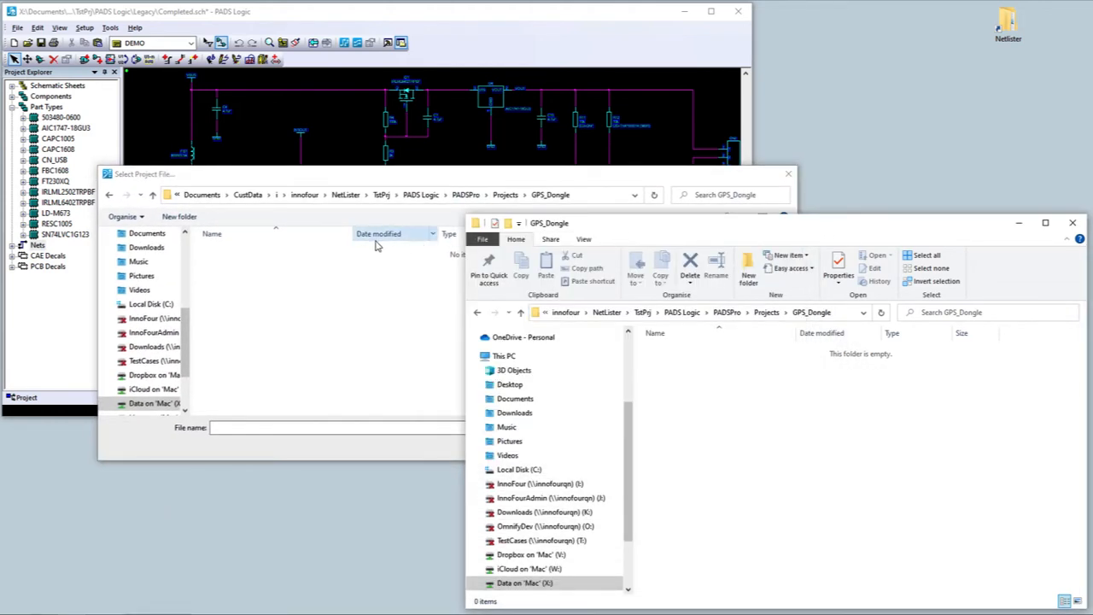
click(361, 281)
- Name the source project file GPS_Dongle.prj and have the wizard create the missing file
click(247, 427)
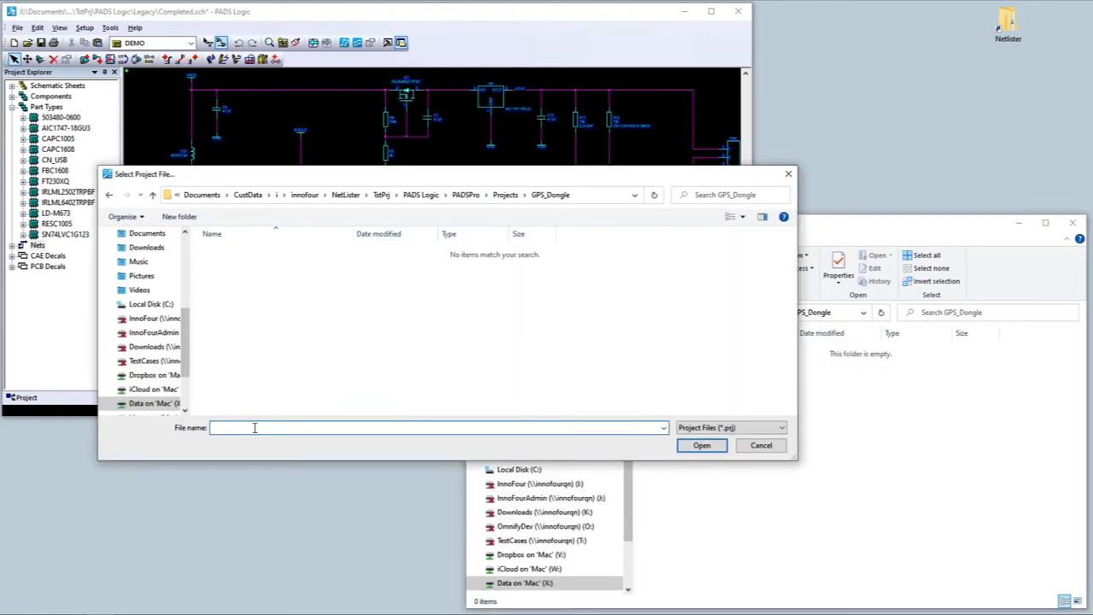
text(GPS_Dongle.prj)
key(Return)
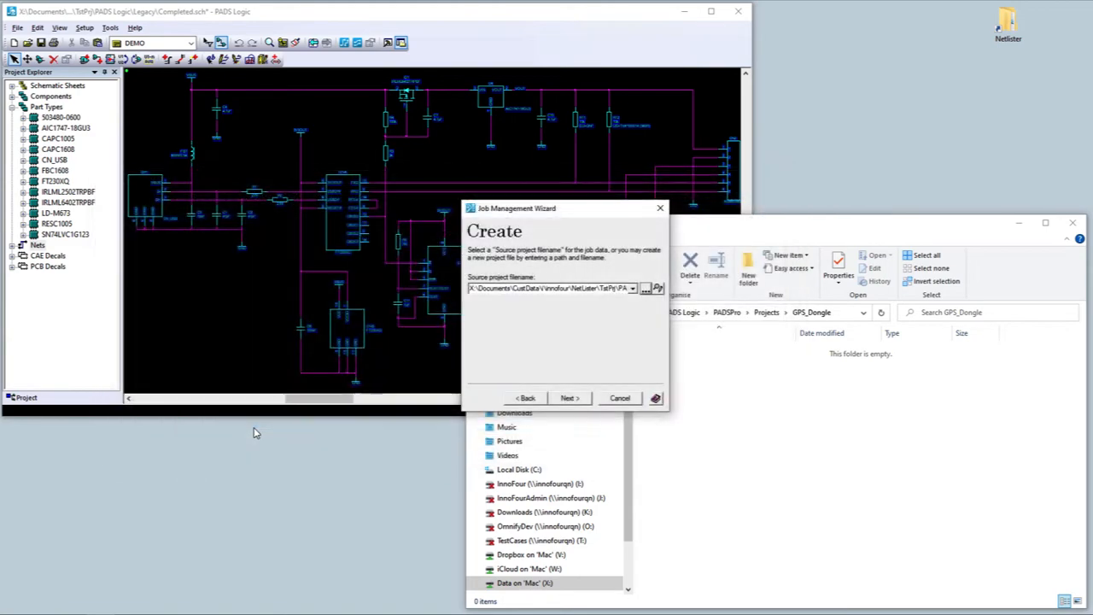
click(565, 398)
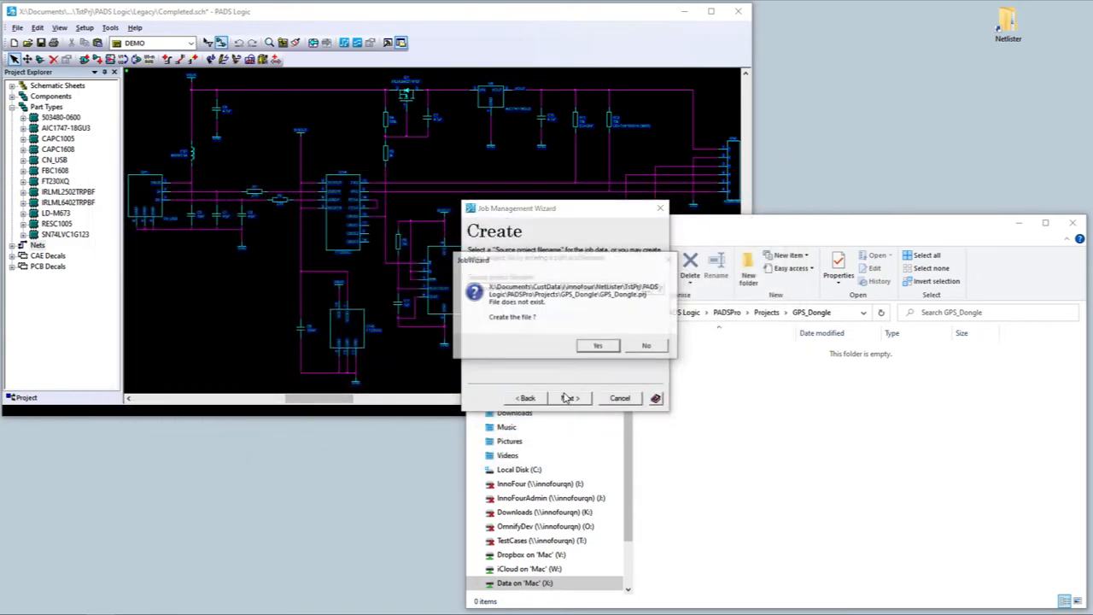
click(589, 346)
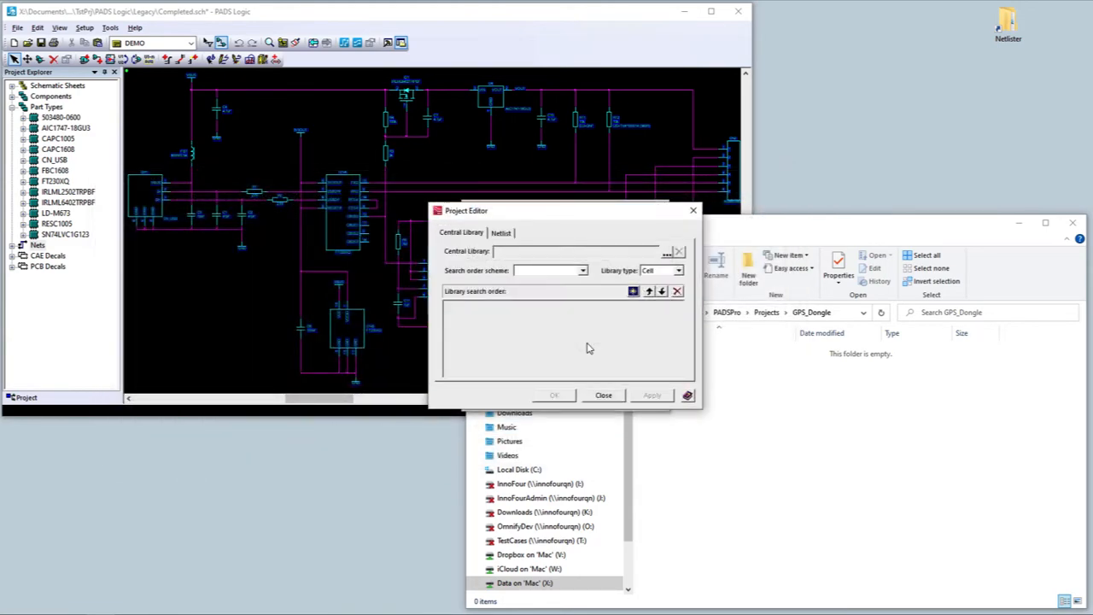
- Assign the central library file from the PADSPro\CentralLib folder to the project and accept the project settings
click(666, 254)
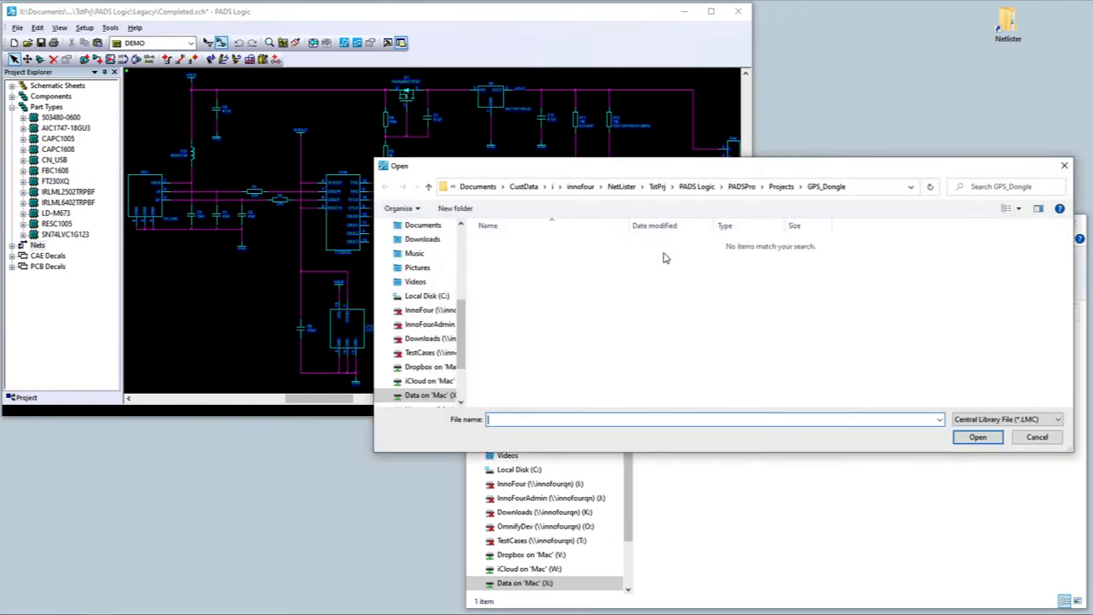
click(750, 189)
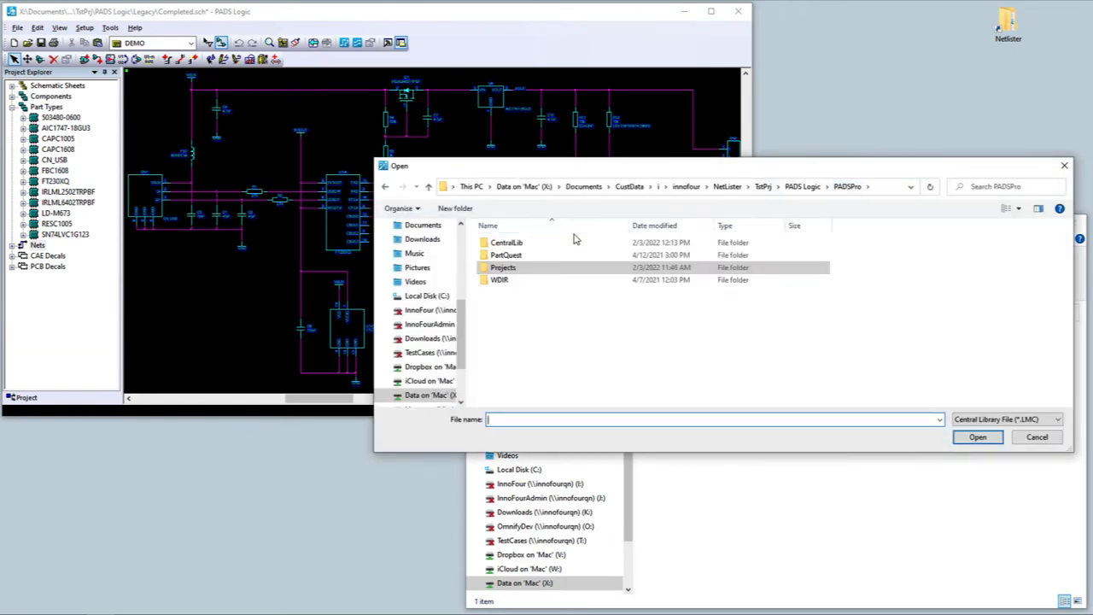
double_click(523, 244)
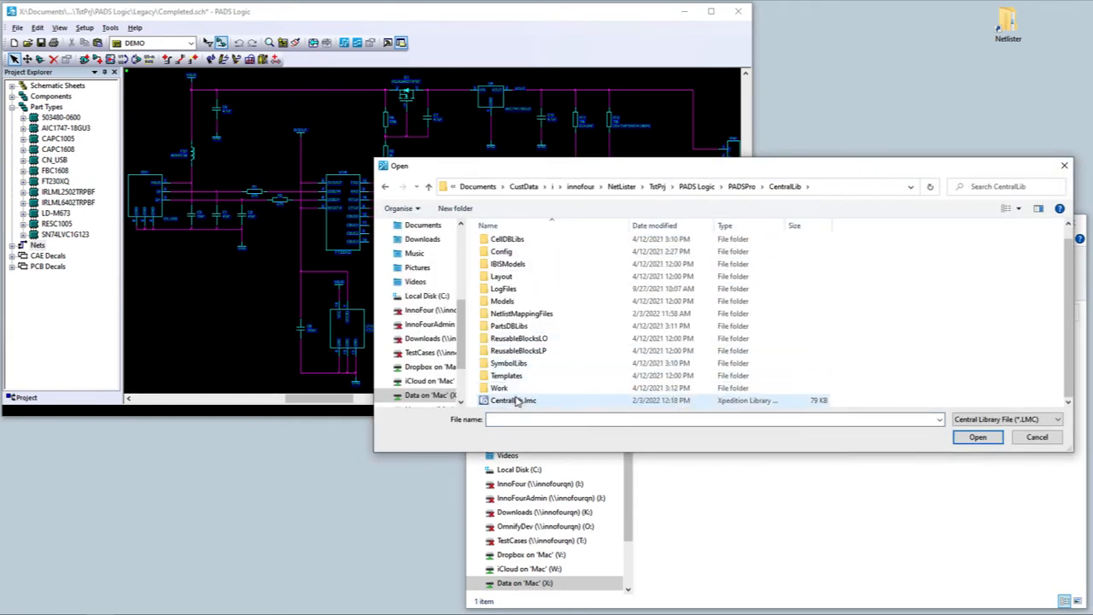
double_click(517, 400)
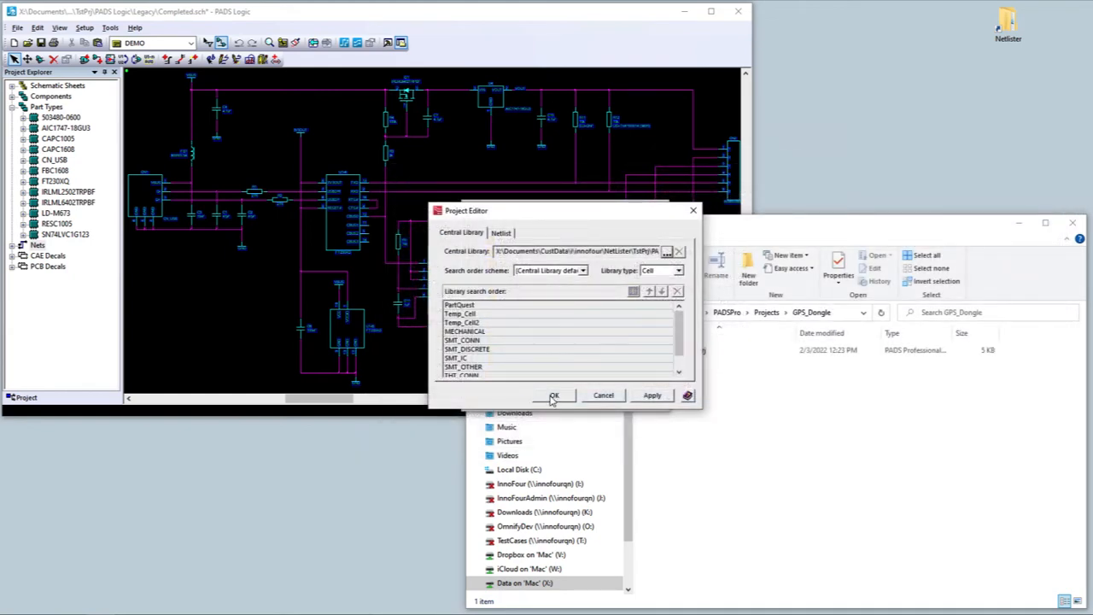
click(553, 396)
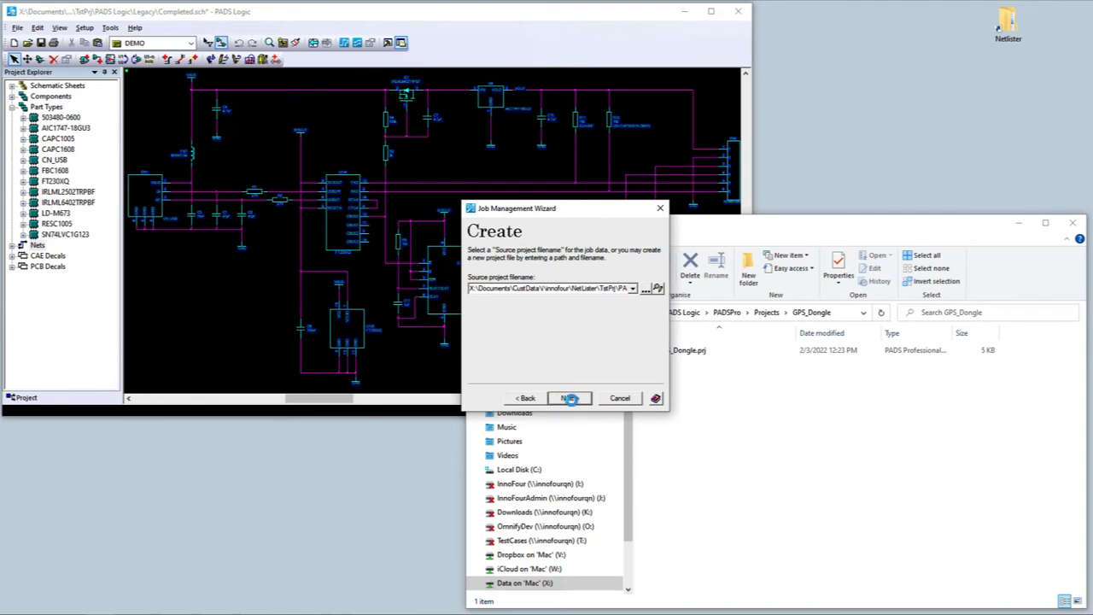
- Create the layout with PCB design technology and the 4 Layer Template, declining to change the foreign netlist association, and close the wizard
click(569, 398)
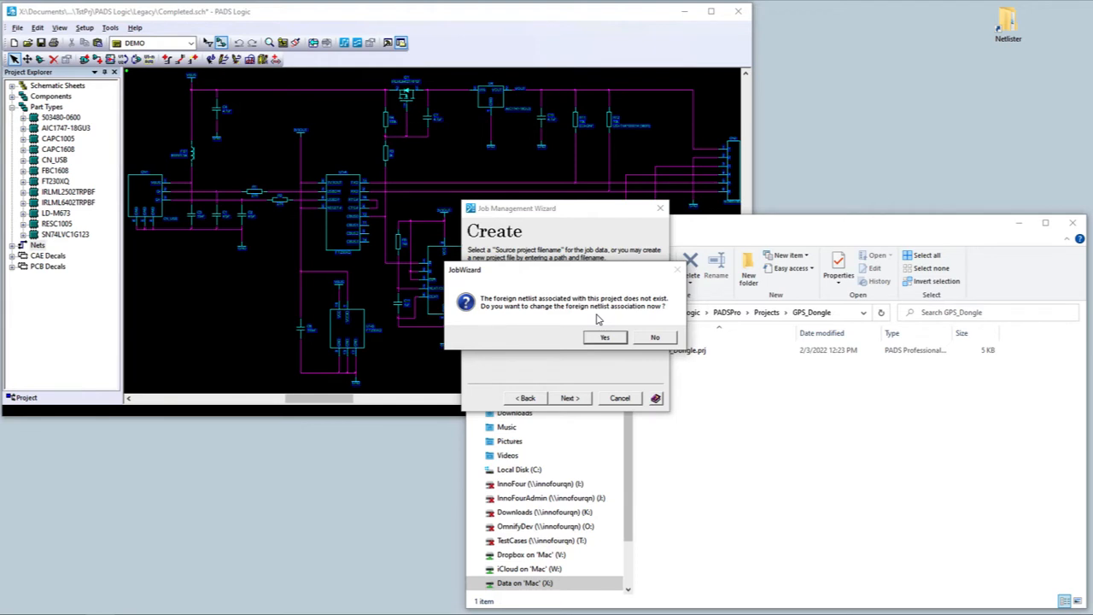
click(654, 338)
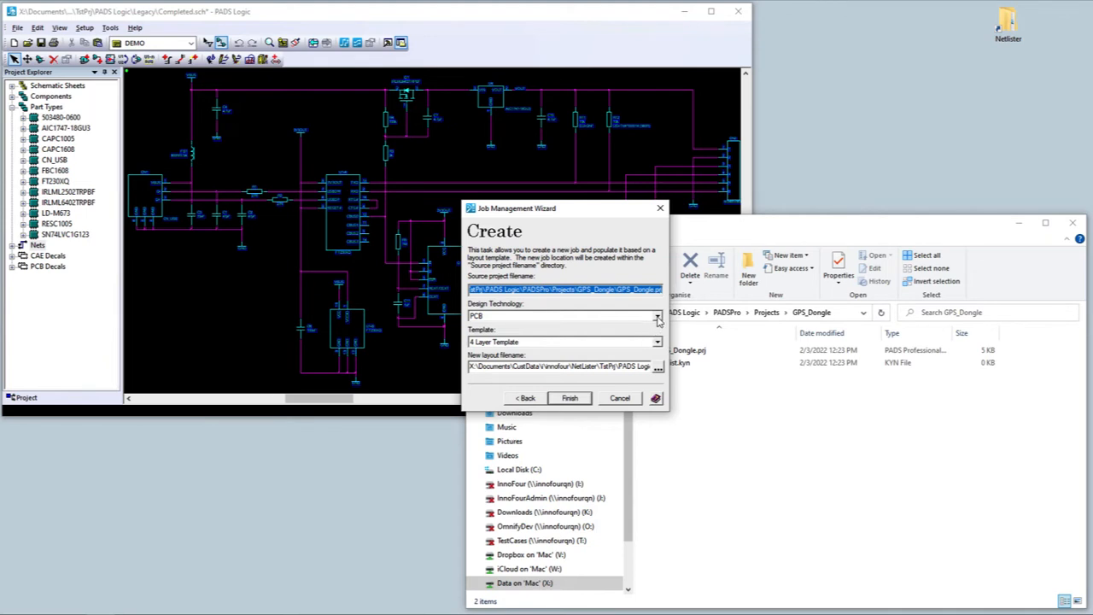
click(656, 317)
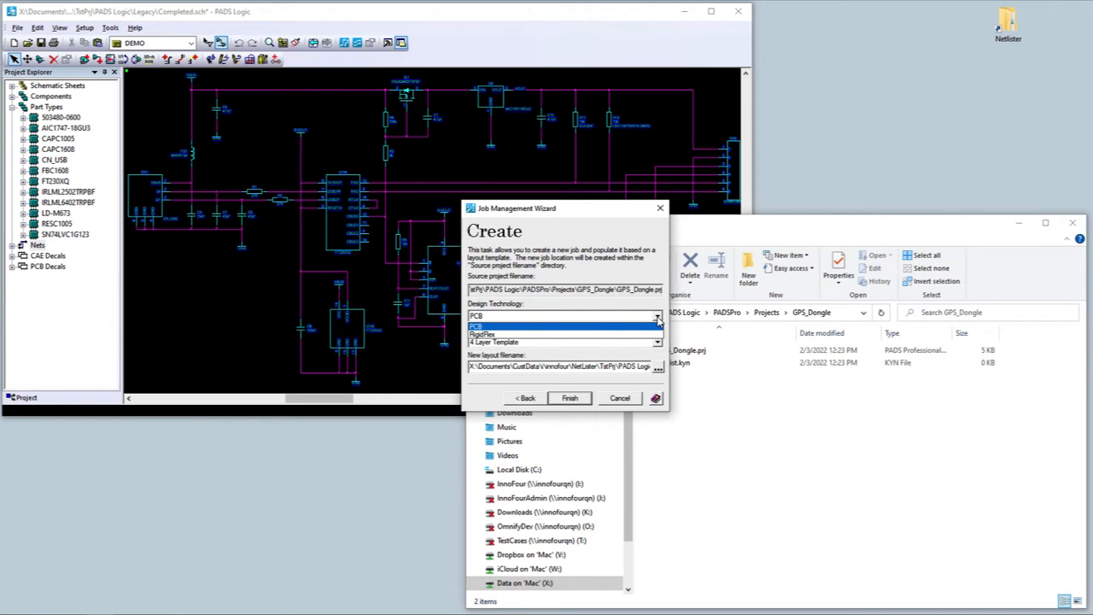
click(657, 318)
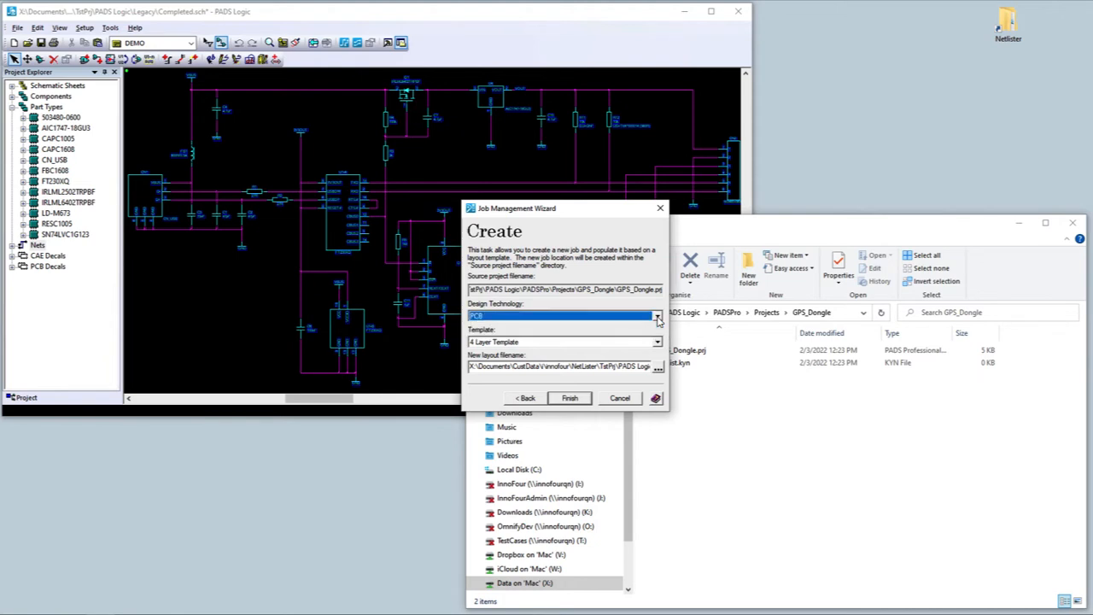
click(657, 342)
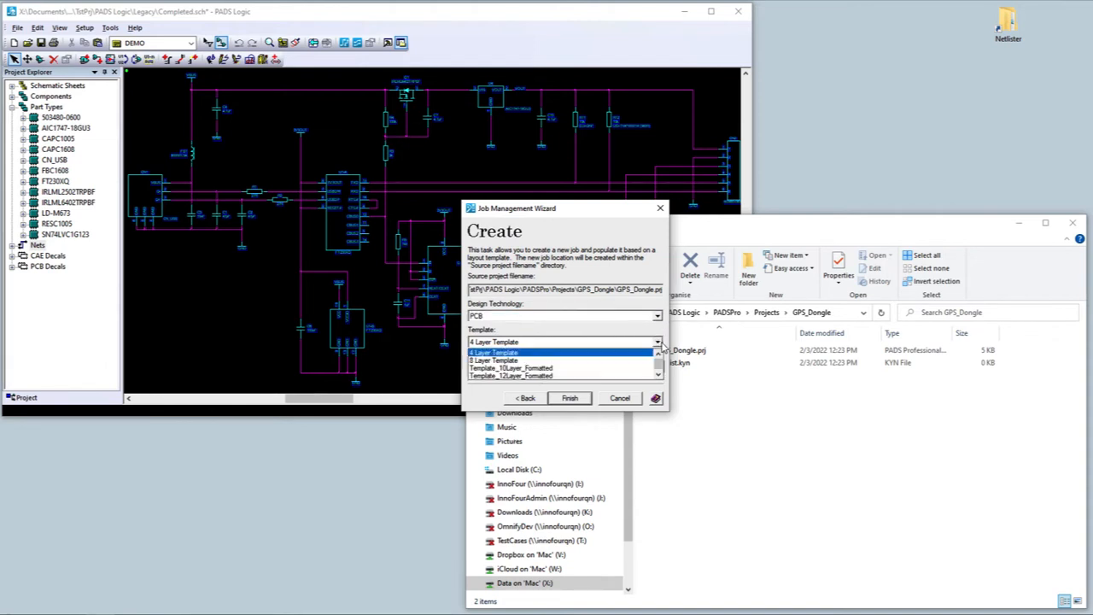
click(660, 344)
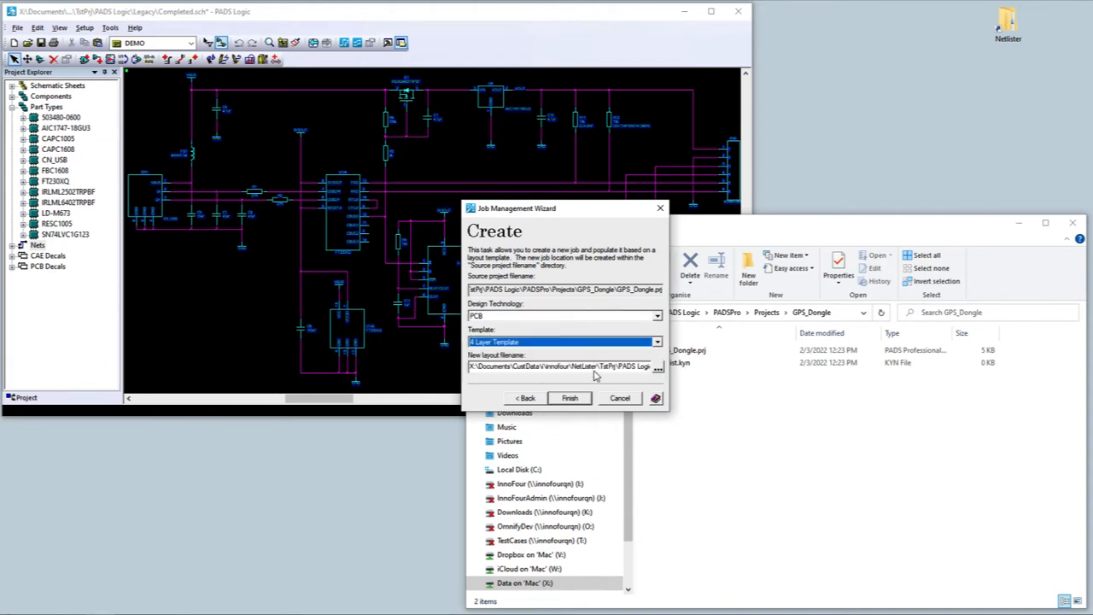
click(570, 399)
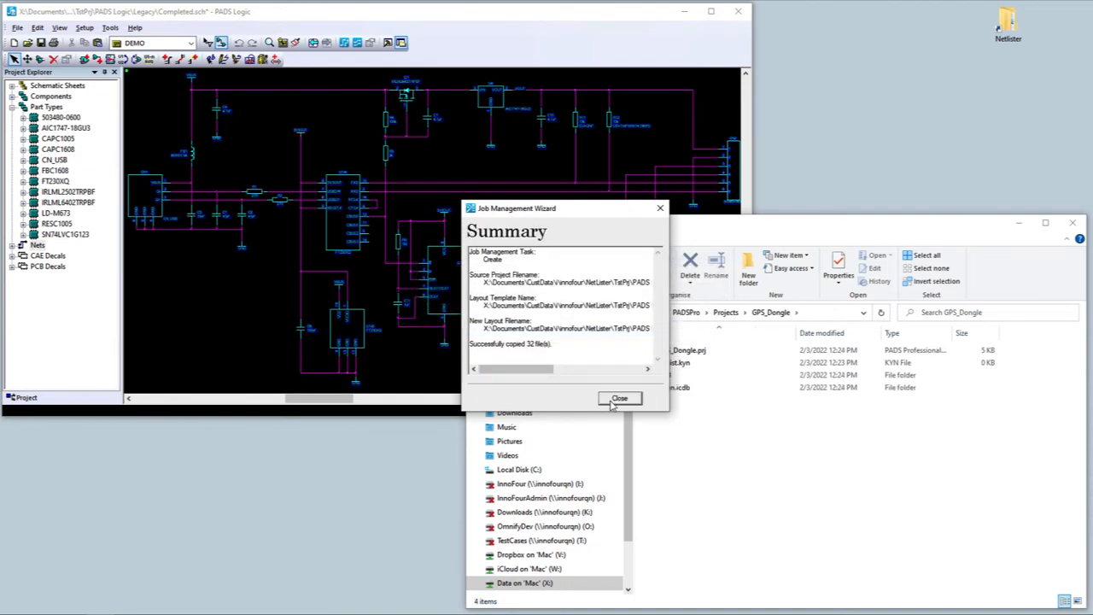
click(611, 403)
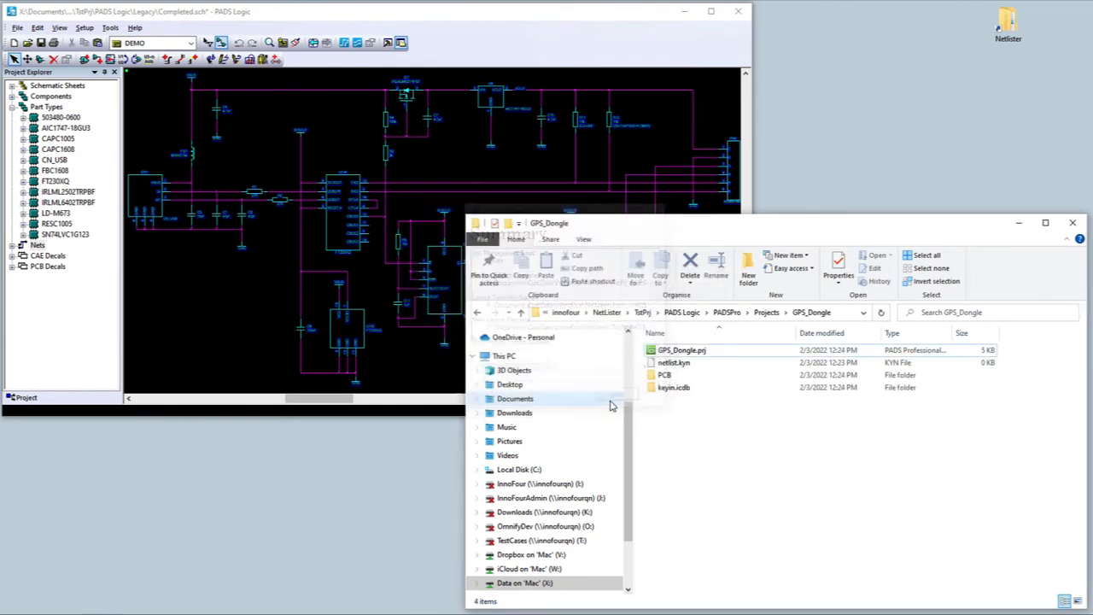
- Open GPS_Dongle.pcb from the project's PCB folder in PADS Professional Layout, accepting the version update, and show the Component Explorer
double_click(664, 375)
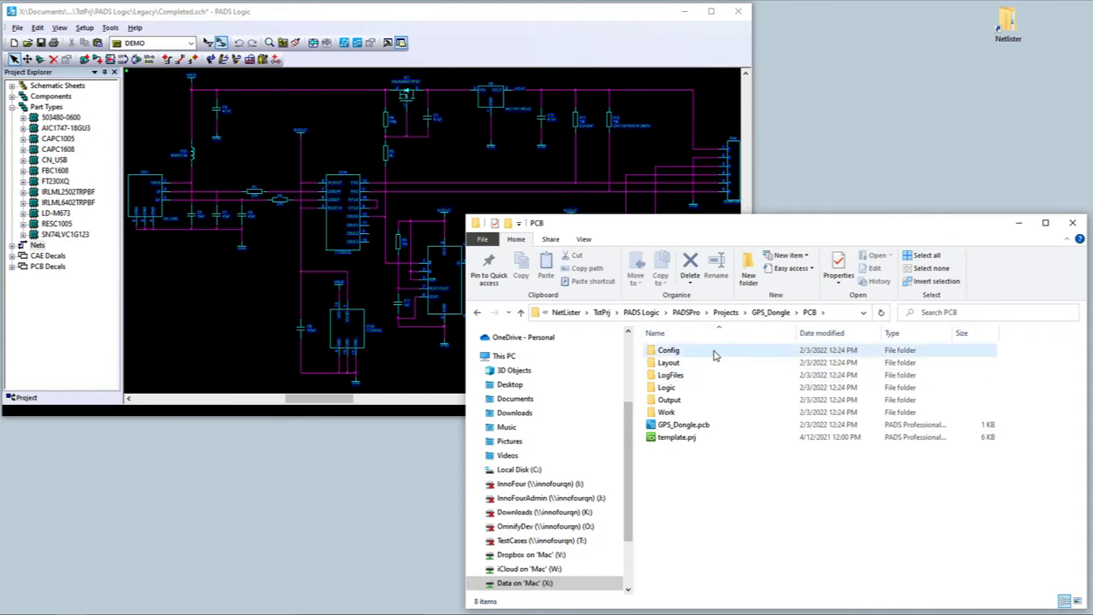
click(679, 425)
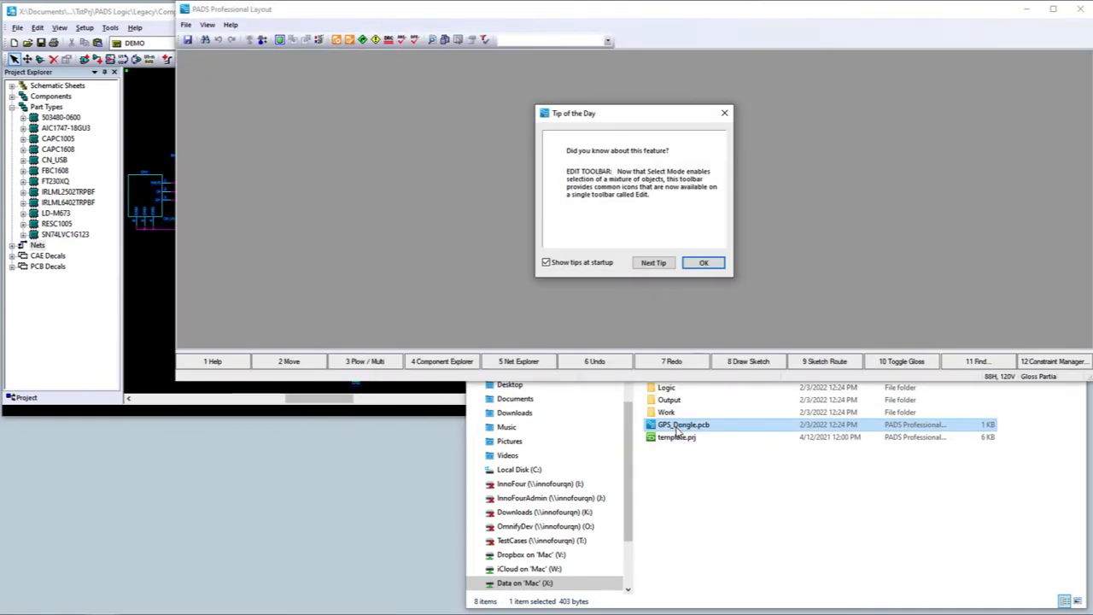
click(703, 263)
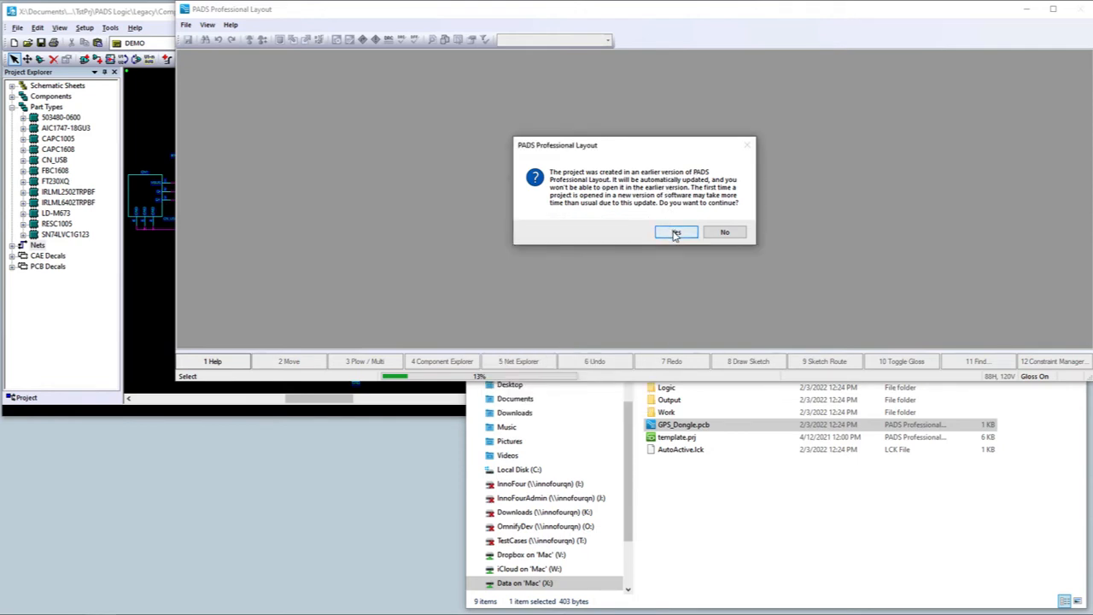
click(675, 233)
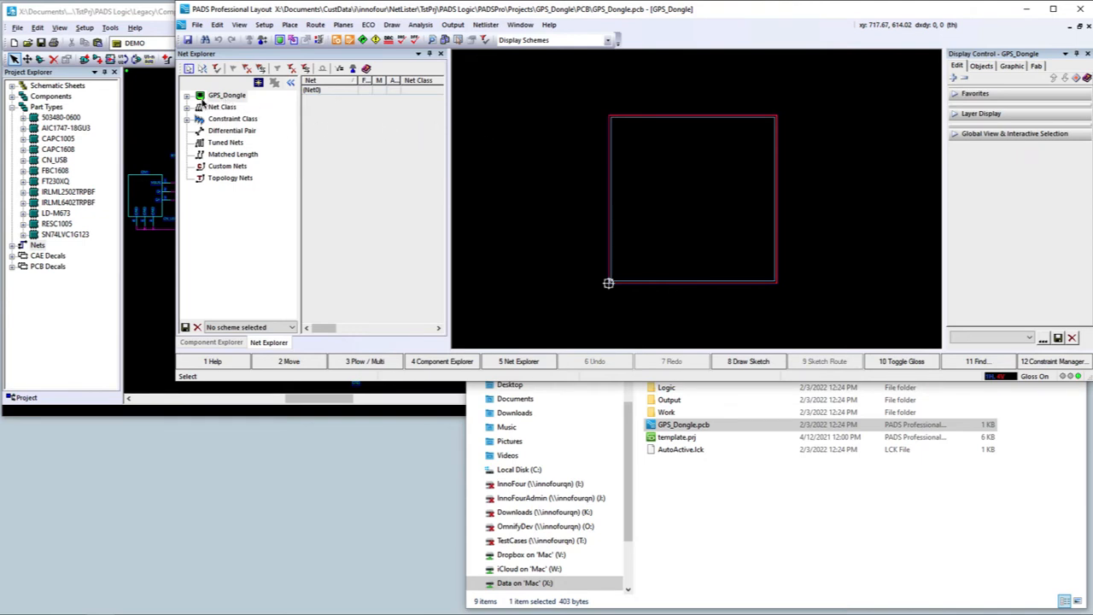
click(210, 342)
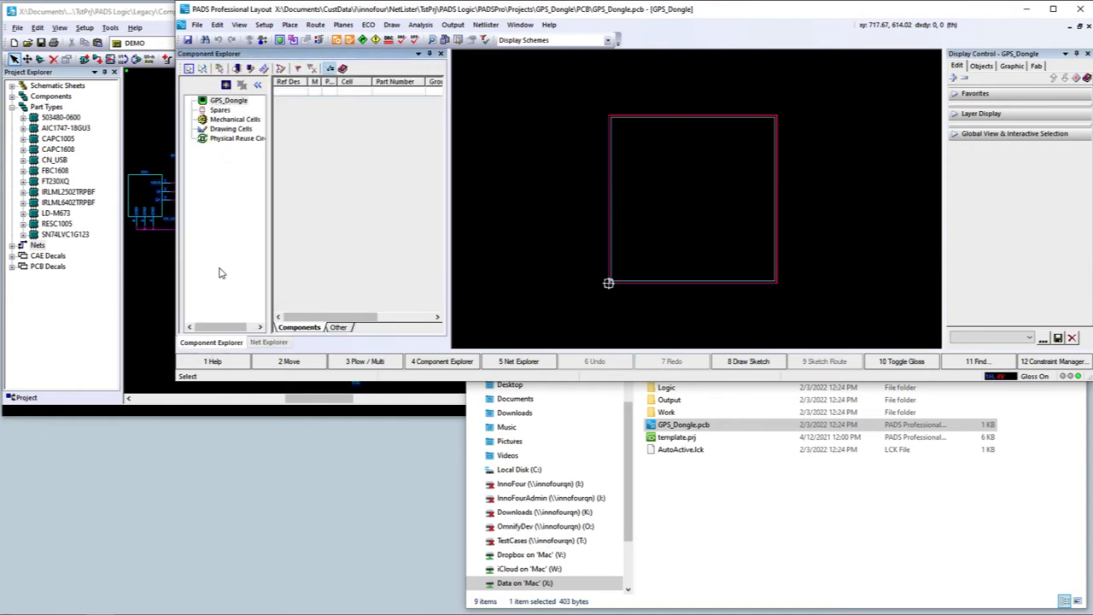
- Open the Netlister Form from the layout, accept the default configuration, and move the Netlist Converter window clear of the screen corner
click(487, 26)
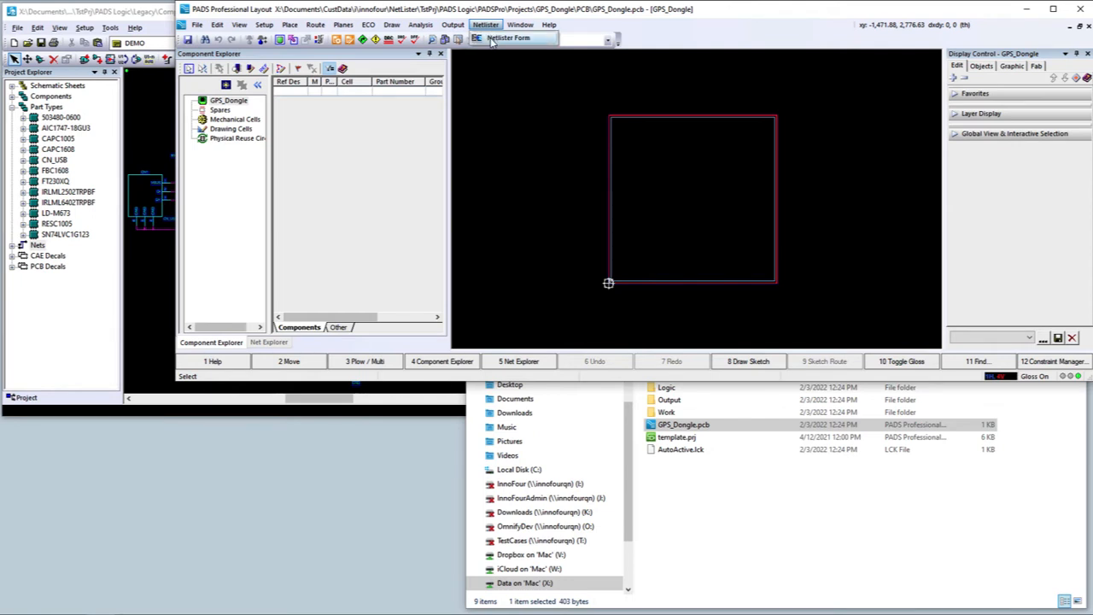
click(506, 38)
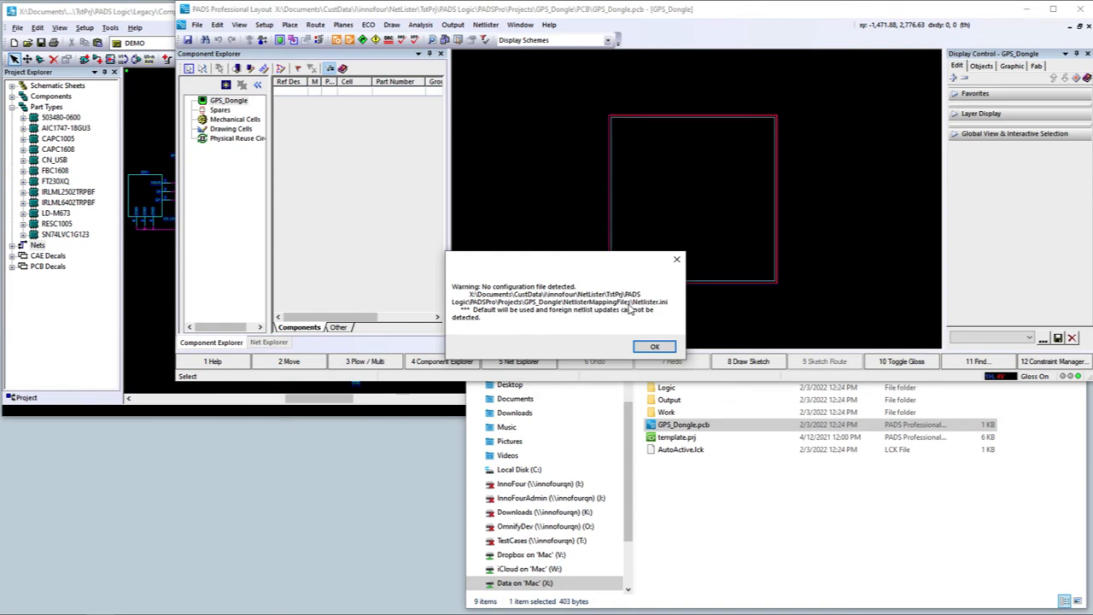
click(651, 346)
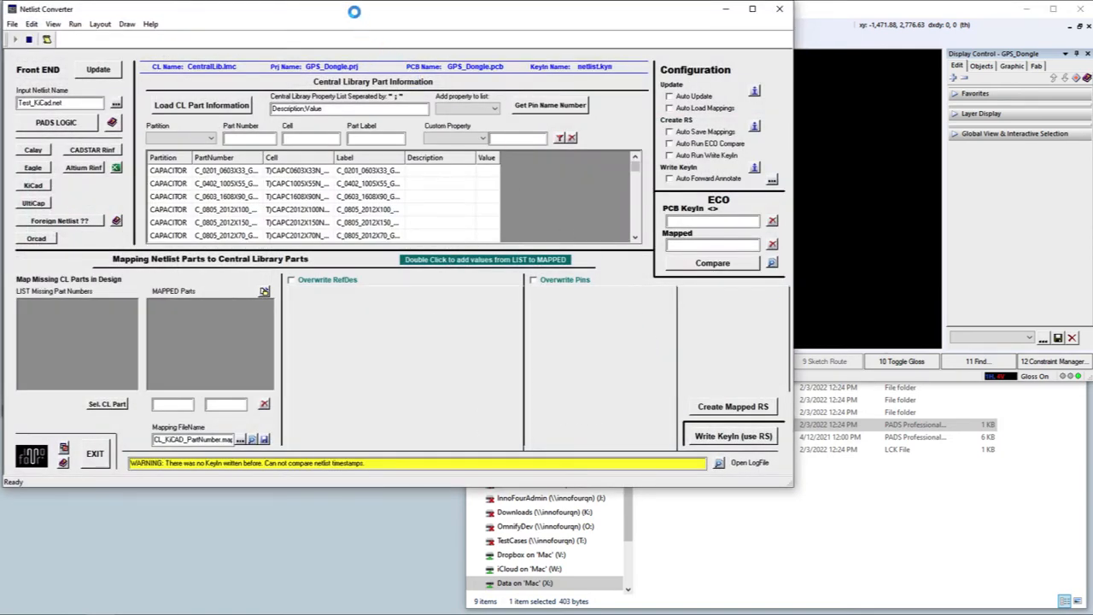
drag(353, 11, 485, 49)
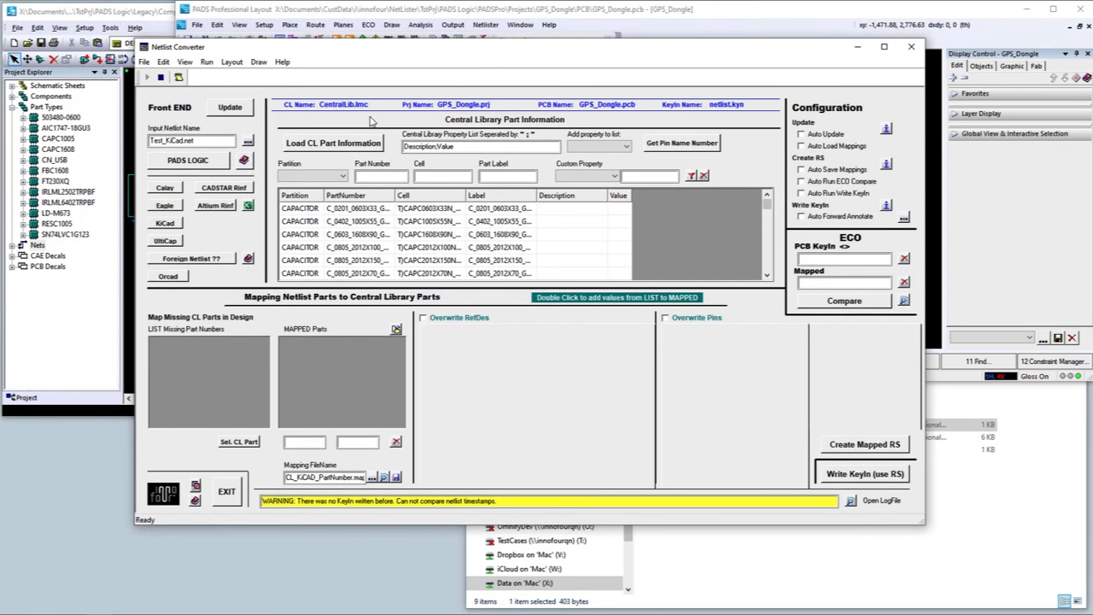
- Choose Completed.asc from the Legacy folder as the input netlist and load it as a PADS Logic netlist
click(246, 145)
click(568, 314)
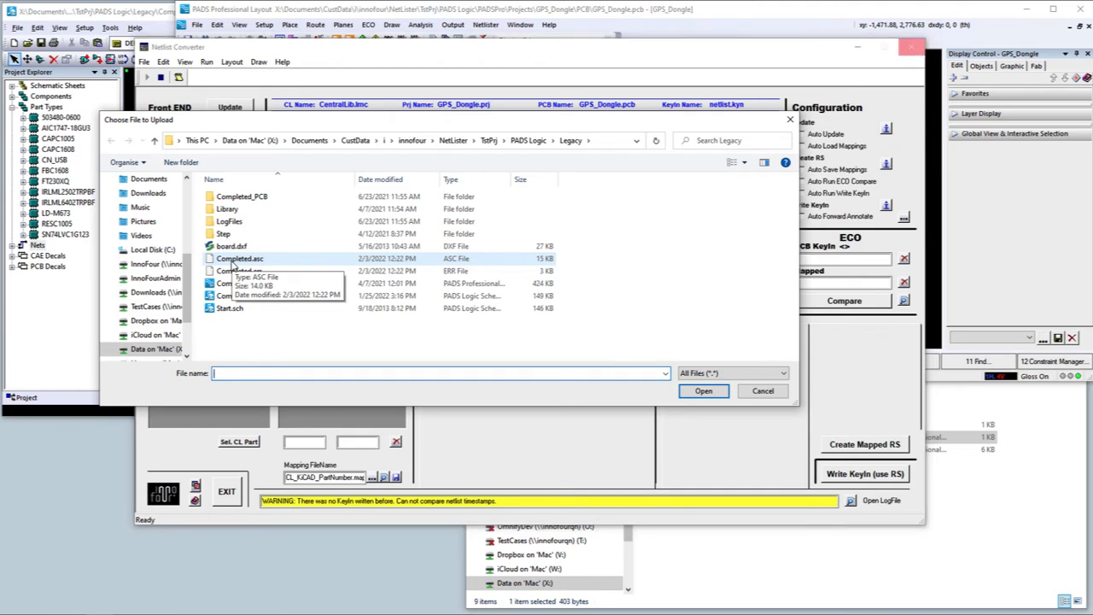
double_click(230, 259)
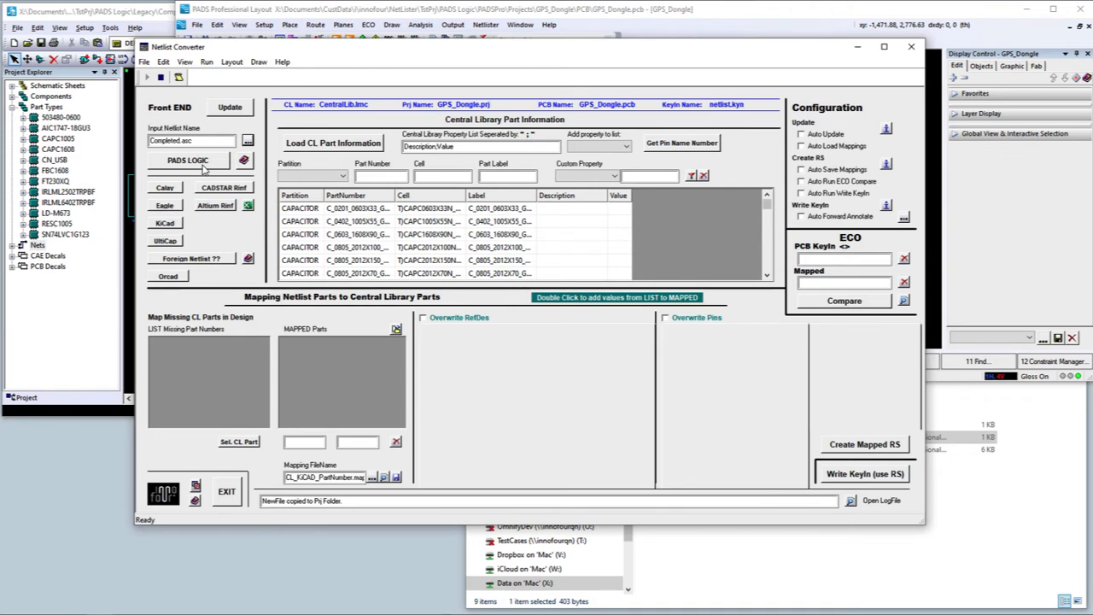
click(205, 168)
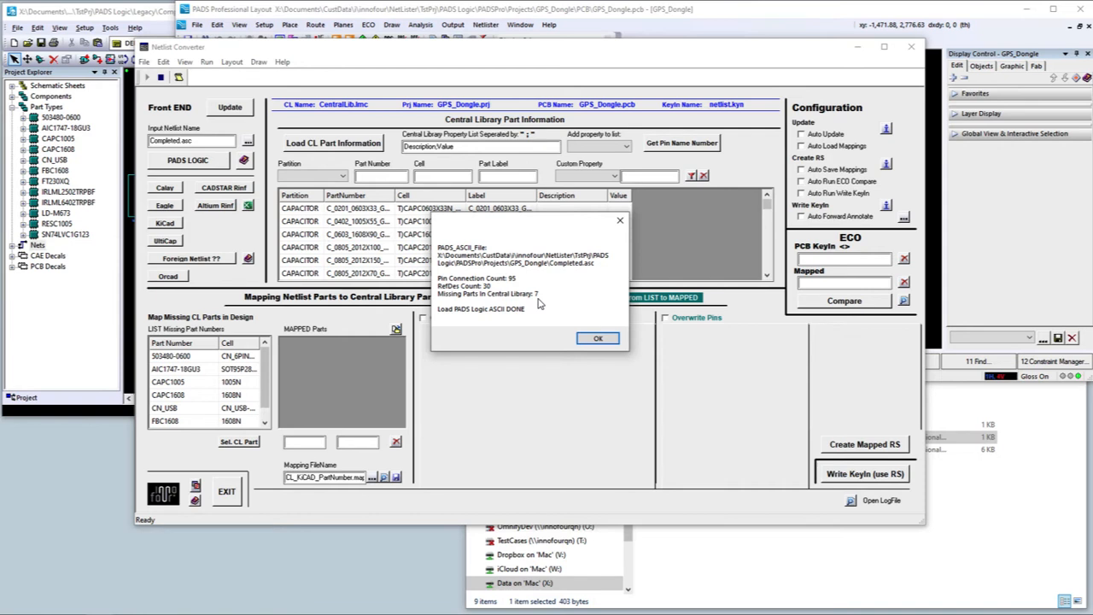
click(597, 340)
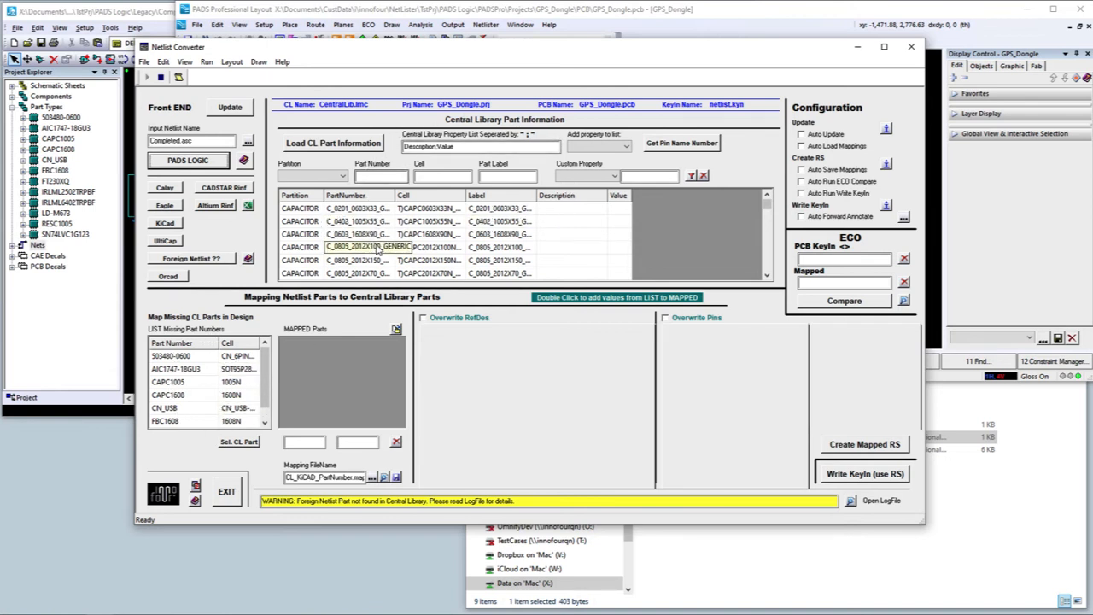
- Map the missing part CAPC1005 to the central library part C_0402_1005X55_GENERIC
click(177, 383)
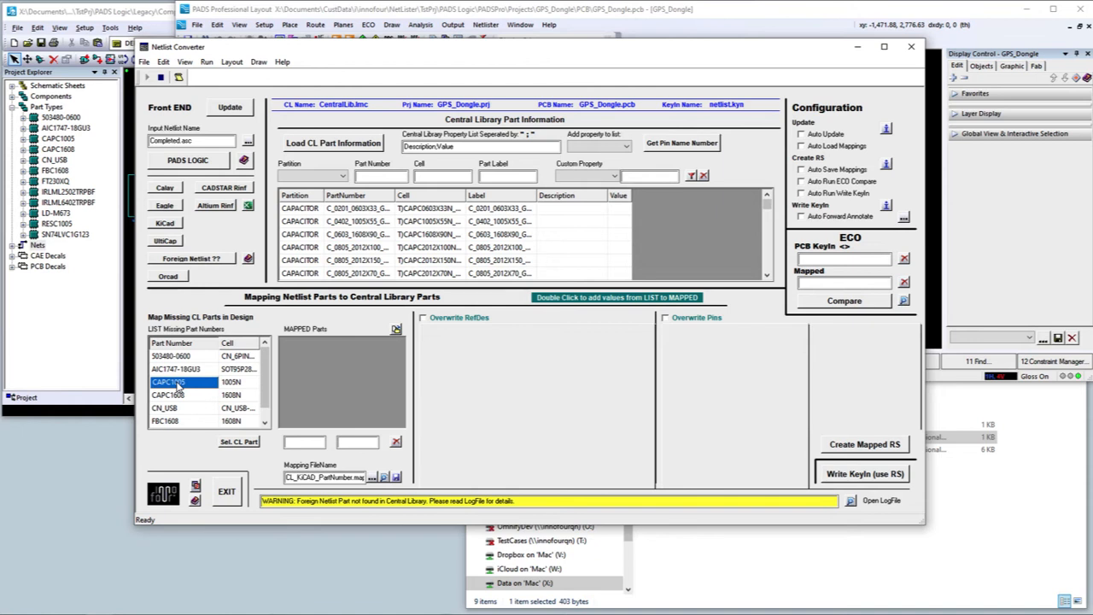
double_click(179, 384)
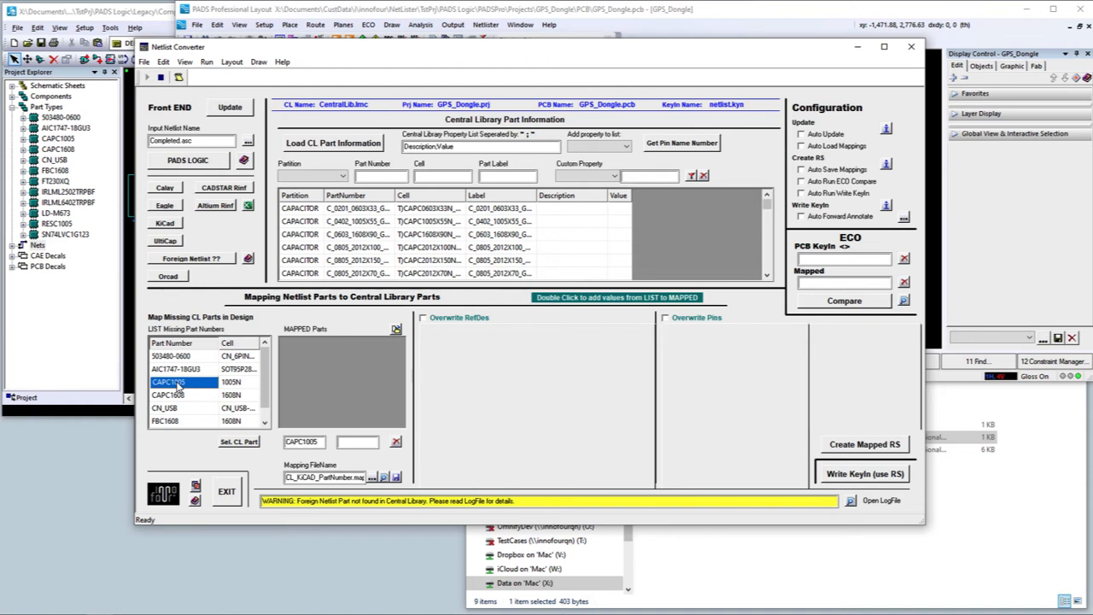
click(351, 223)
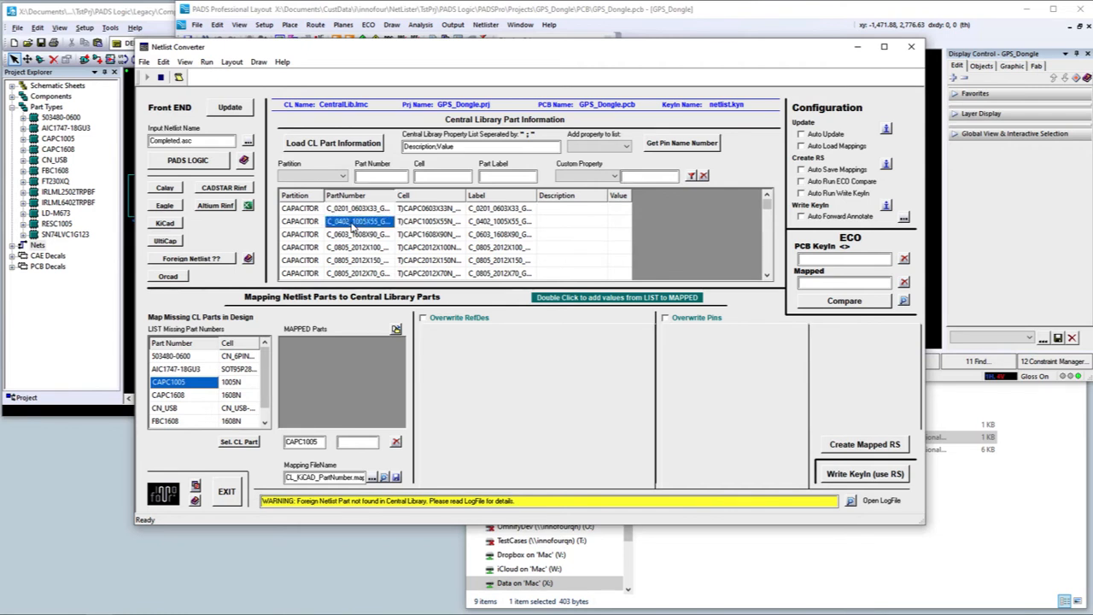
double_click(352, 223)
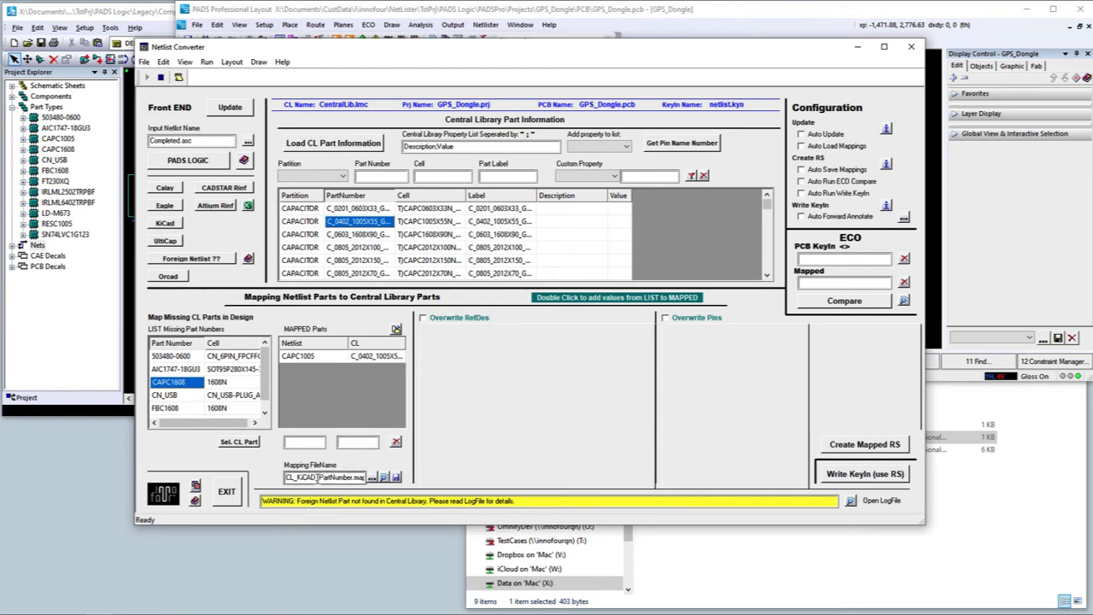
- Change the prefix of the PartNumber mapping file name to Customer_XYZ
click(318, 476)
key(shift+Home)
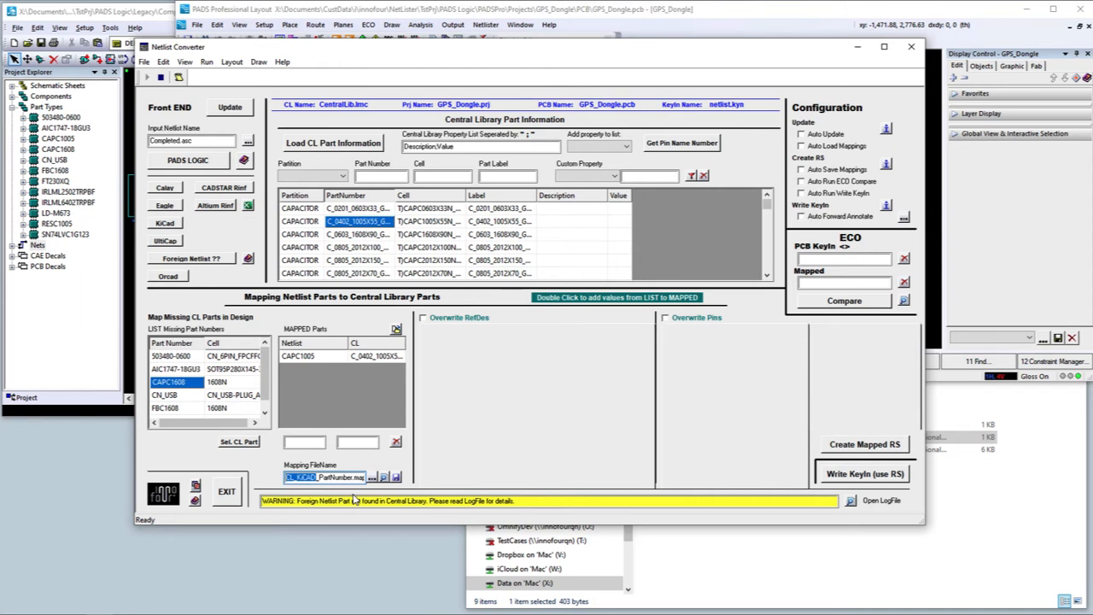
text(Customer_XYZ)
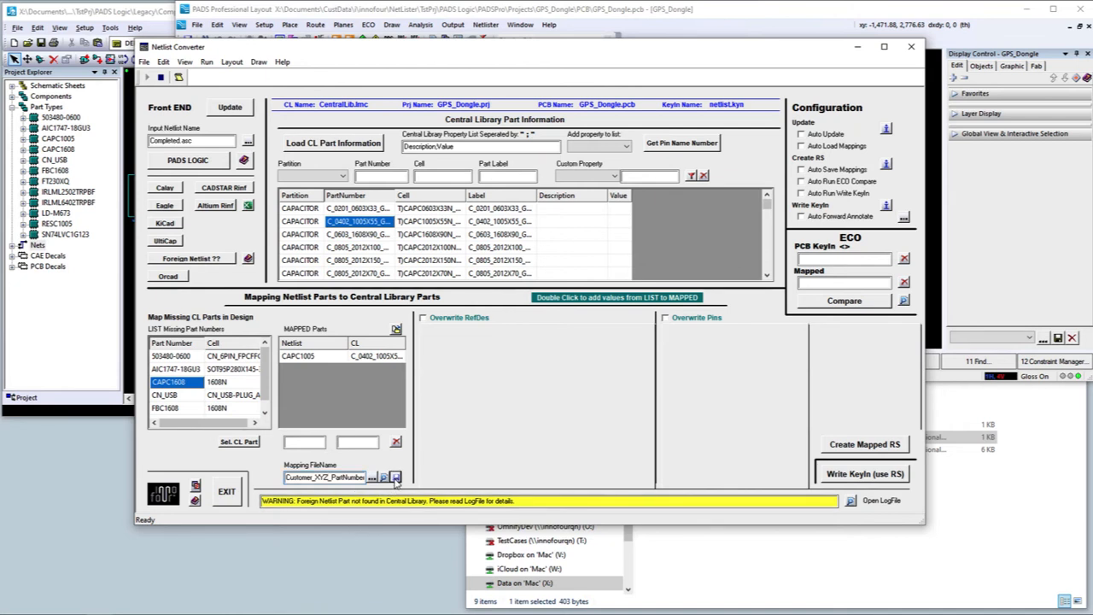
- Map the missing part CAPC1608 to the central library part C_0603_1608X90_GENERIC
click(180, 382)
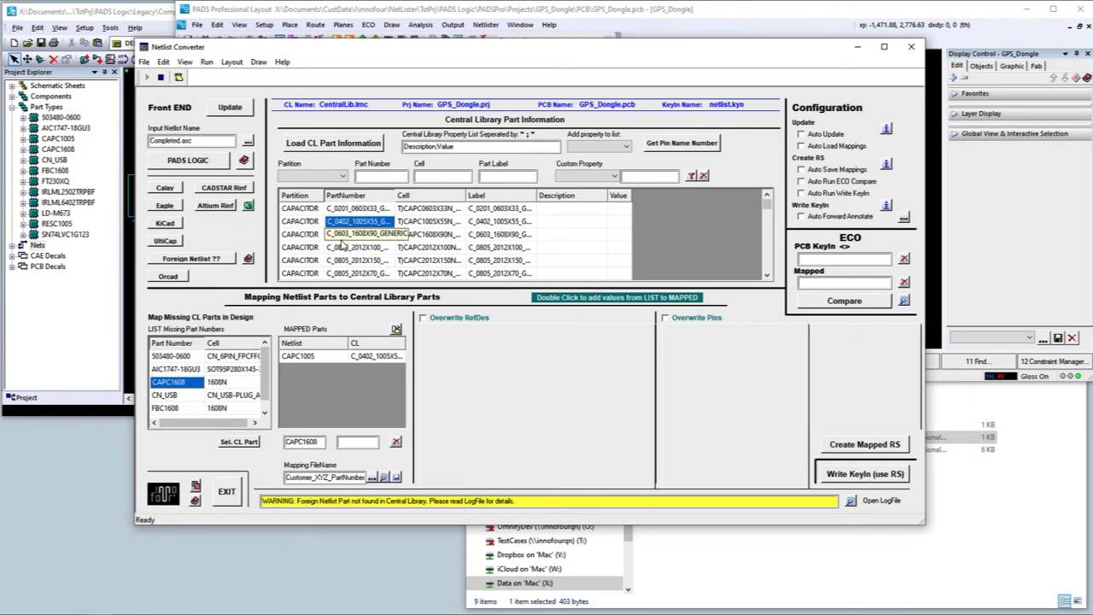
click(342, 235)
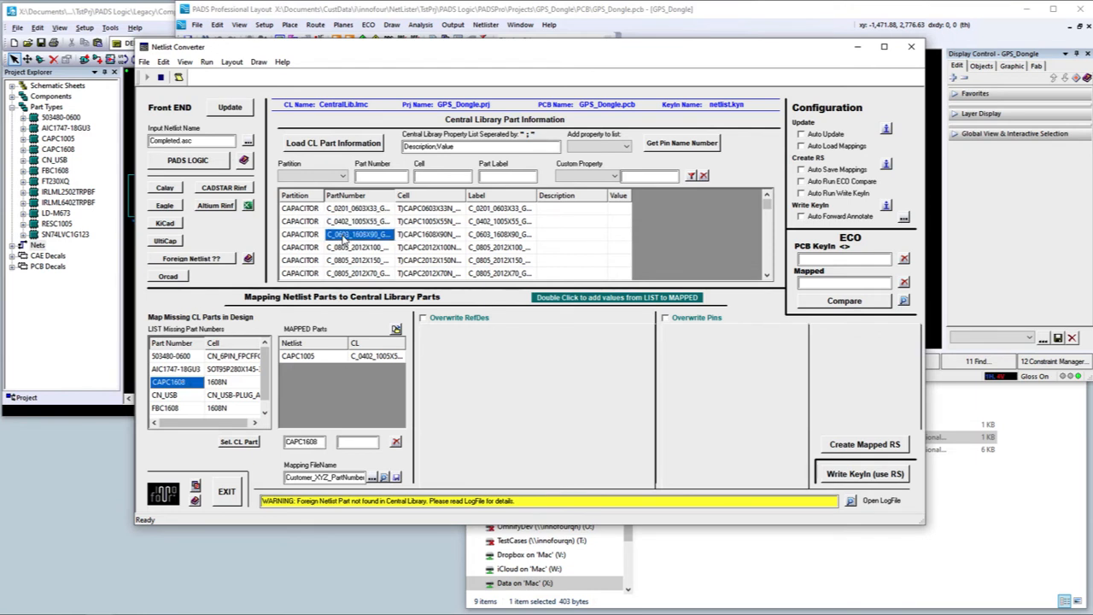
double_click(342, 237)
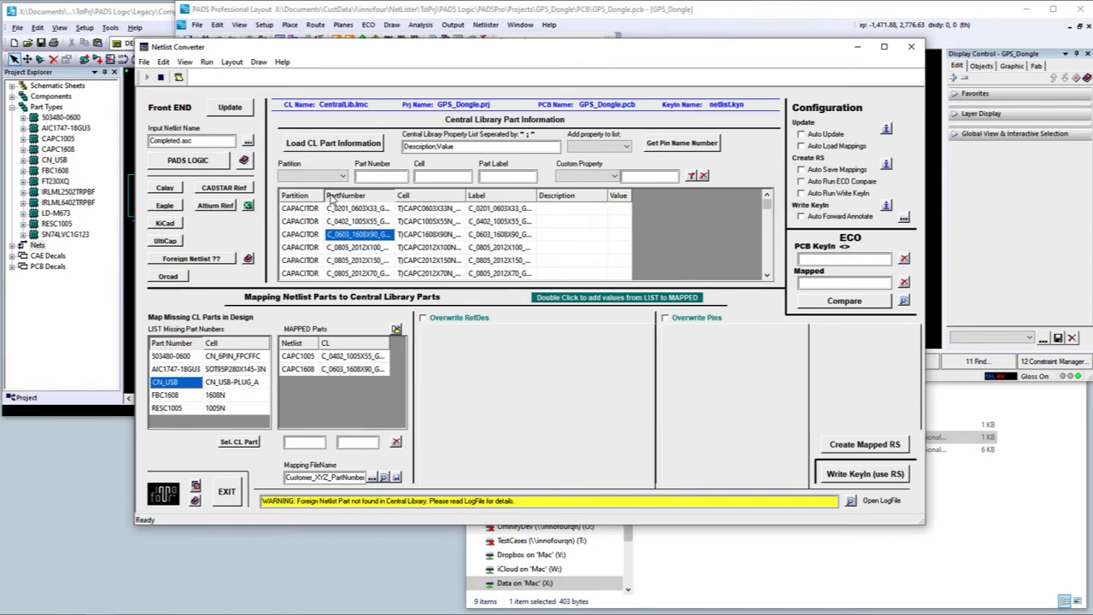
- Filter the central library to the RESISTOR partition and map RESC1005 to R_0402_1005X40_GENERIC
click(341, 177)
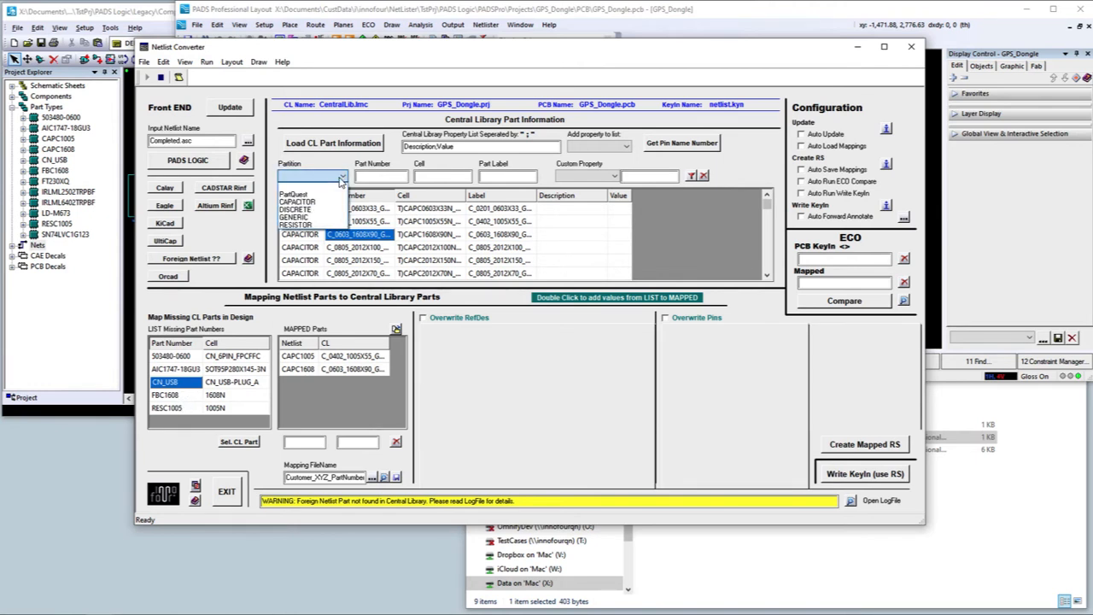
click(314, 225)
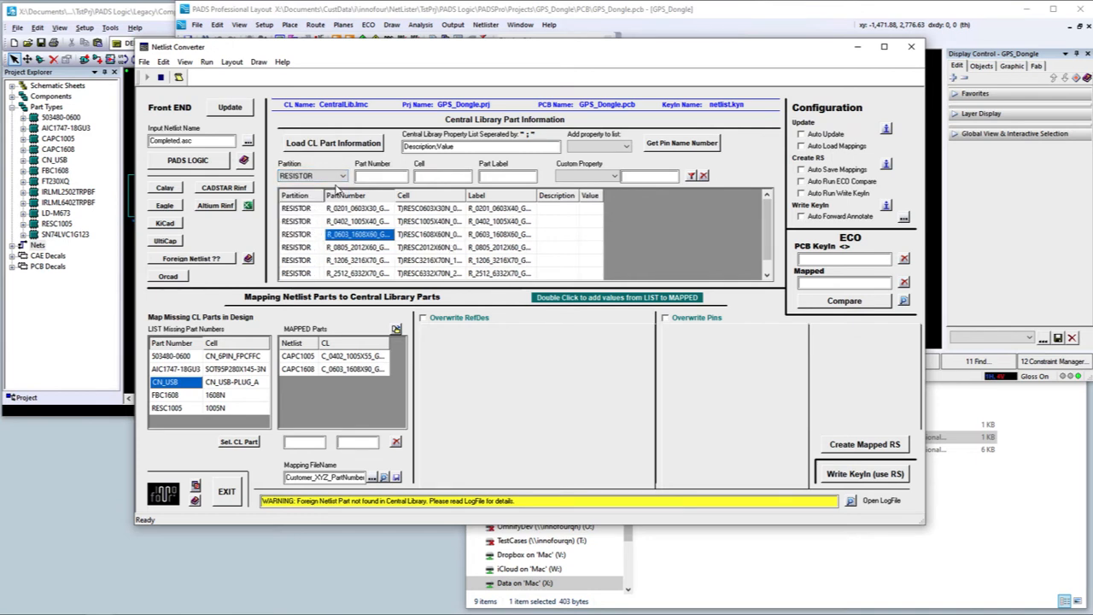
click(186, 409)
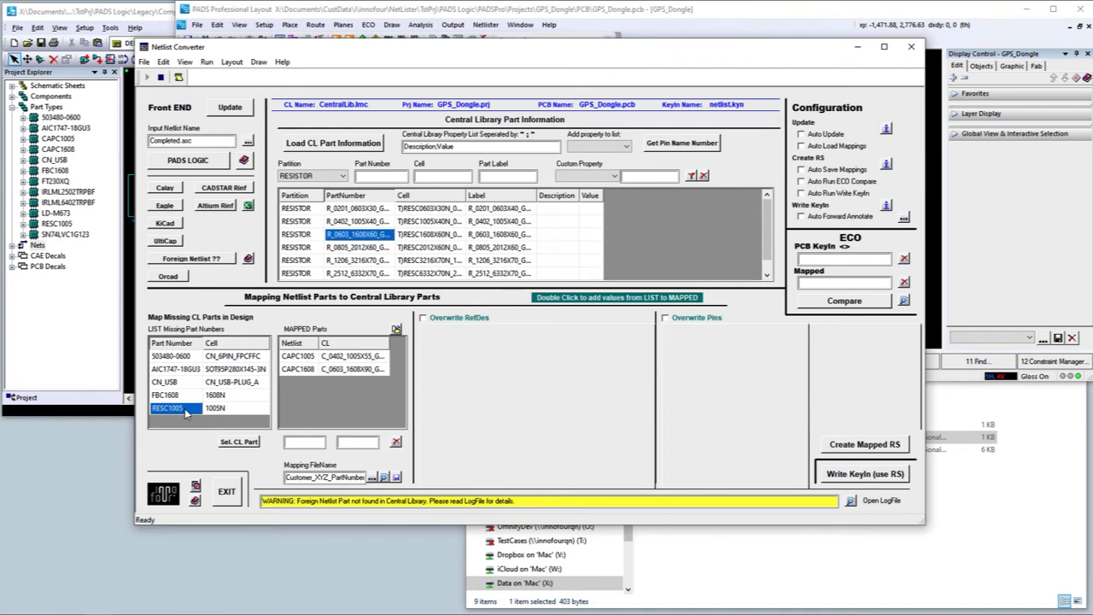
click(186, 410)
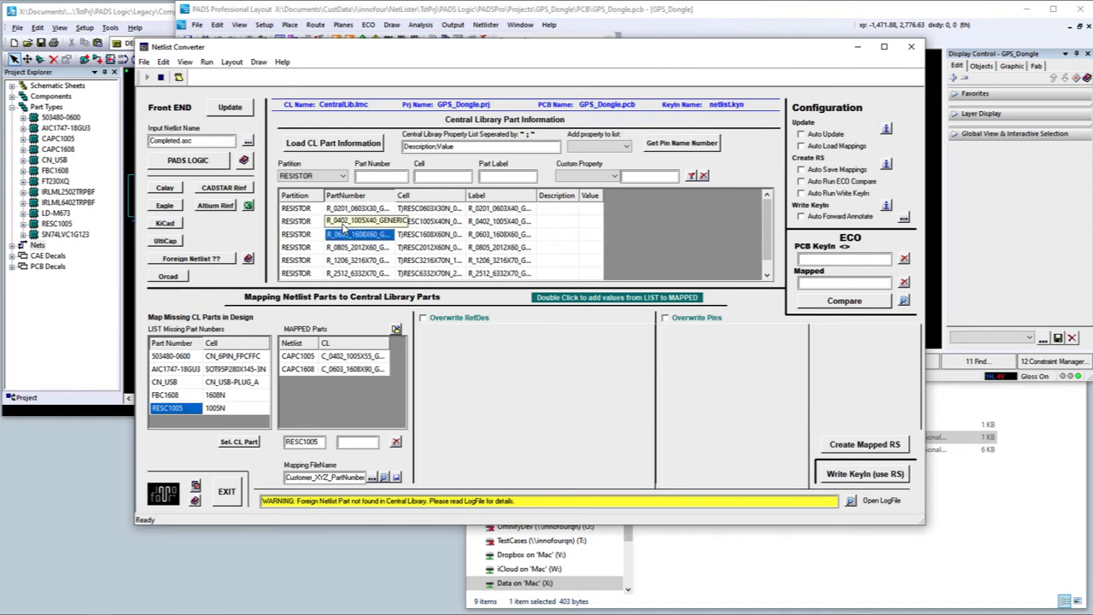
double_click(342, 223)
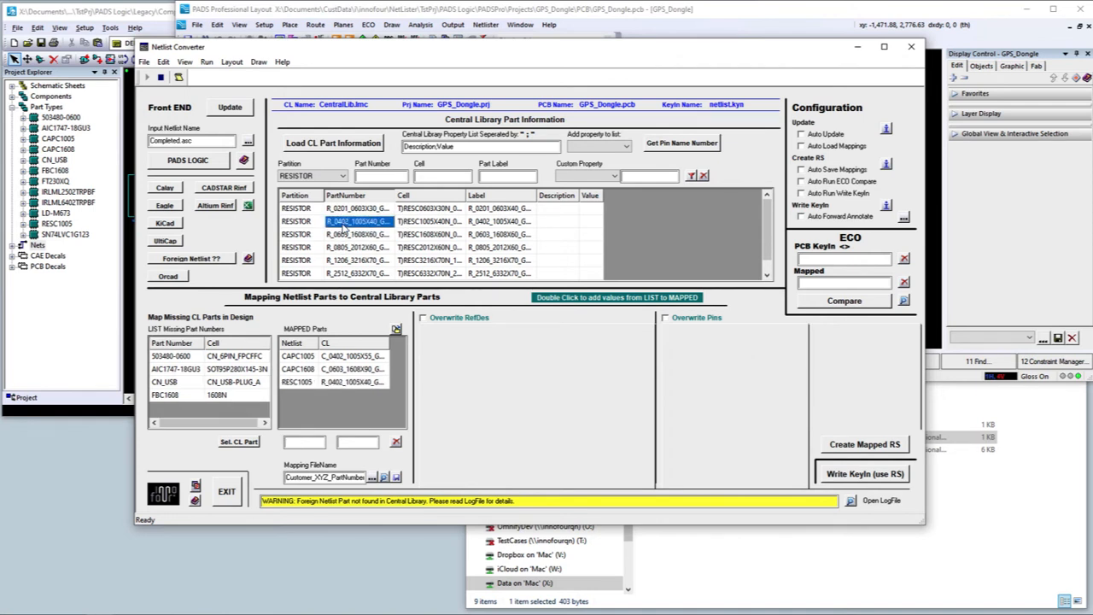
click(192, 394)
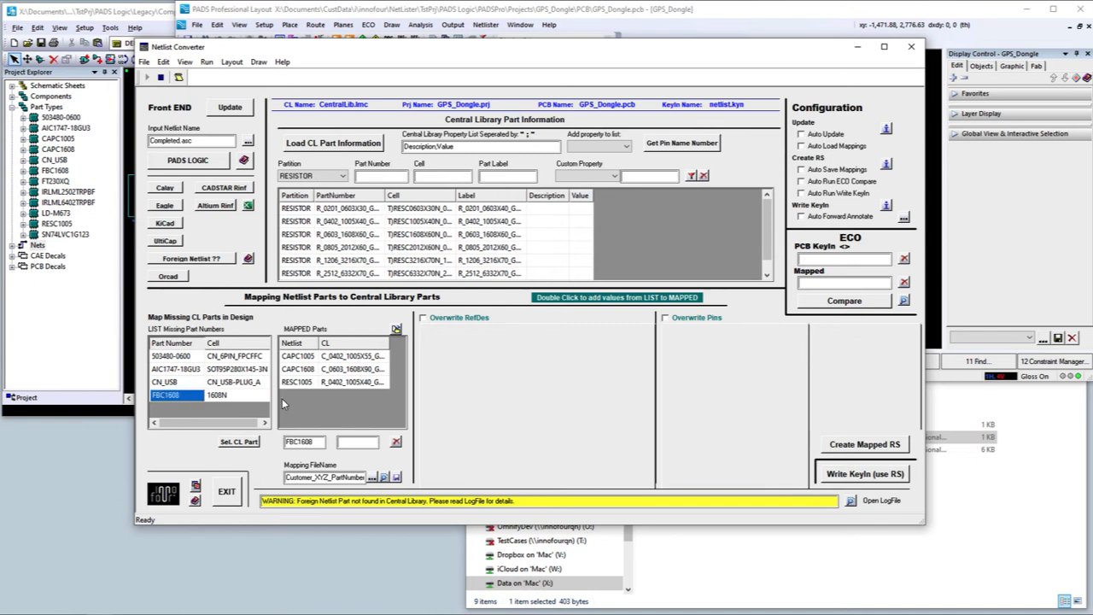
click(168, 382)
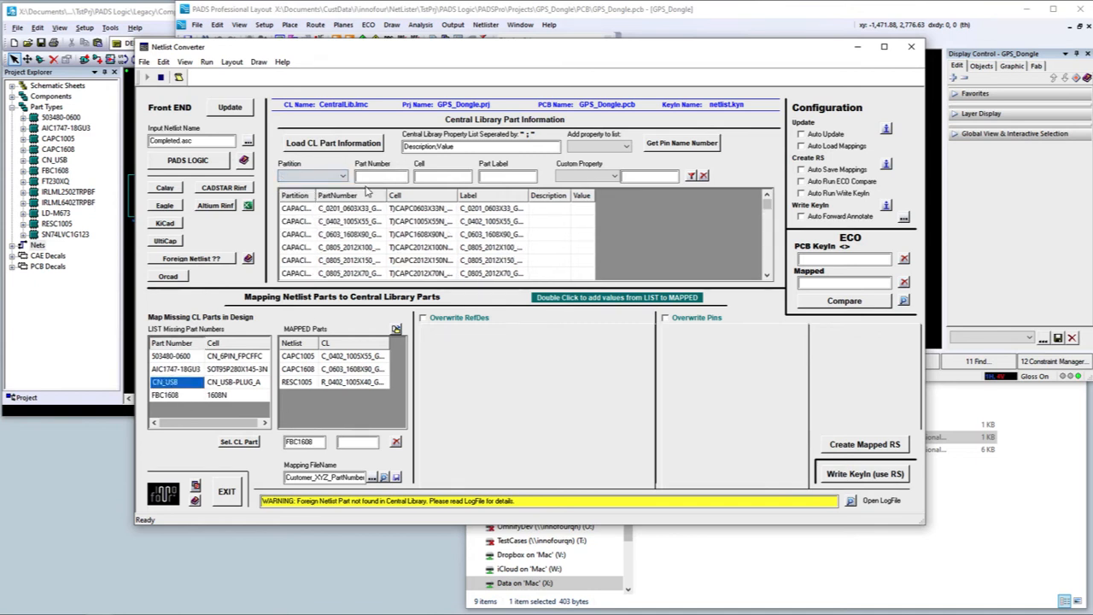
click(369, 176)
text(Molex*)
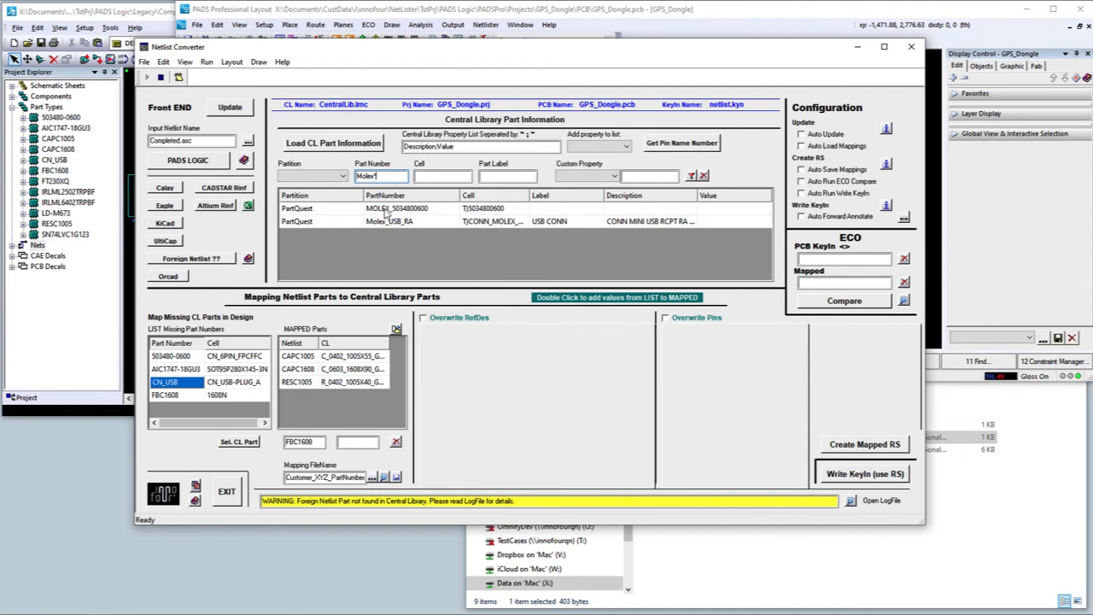
double_click(171, 383)
double_click(388, 209)
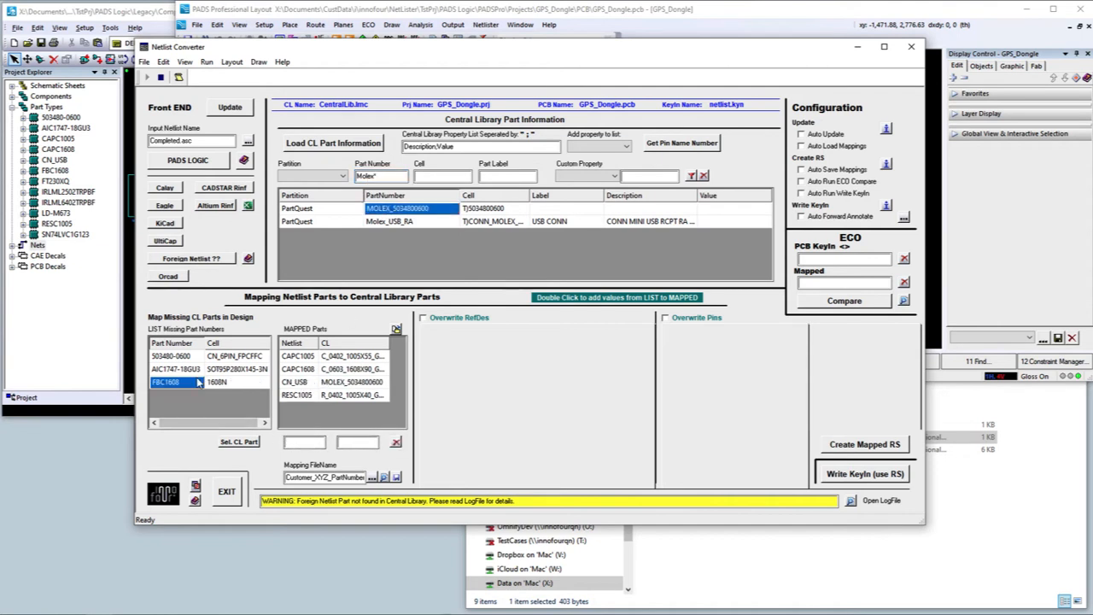
- Filter the central library to the RESISTOR partition with part number * and map FBC1608 to R_0603_1608X60_GENERIC
click(344, 176)
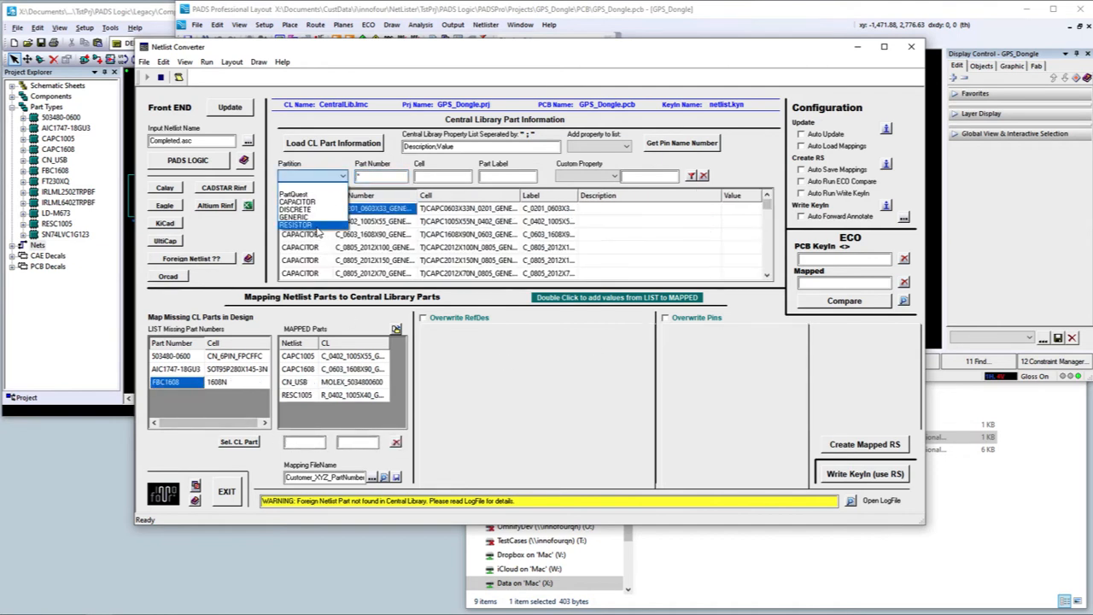
click(314, 228)
double_click(174, 383)
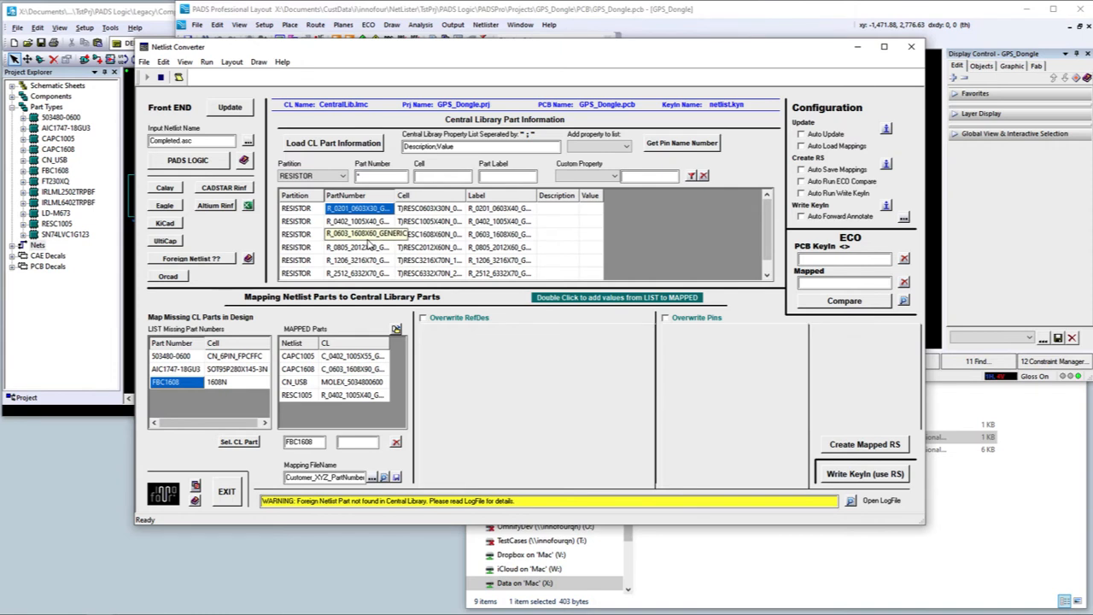
double_click(365, 234)
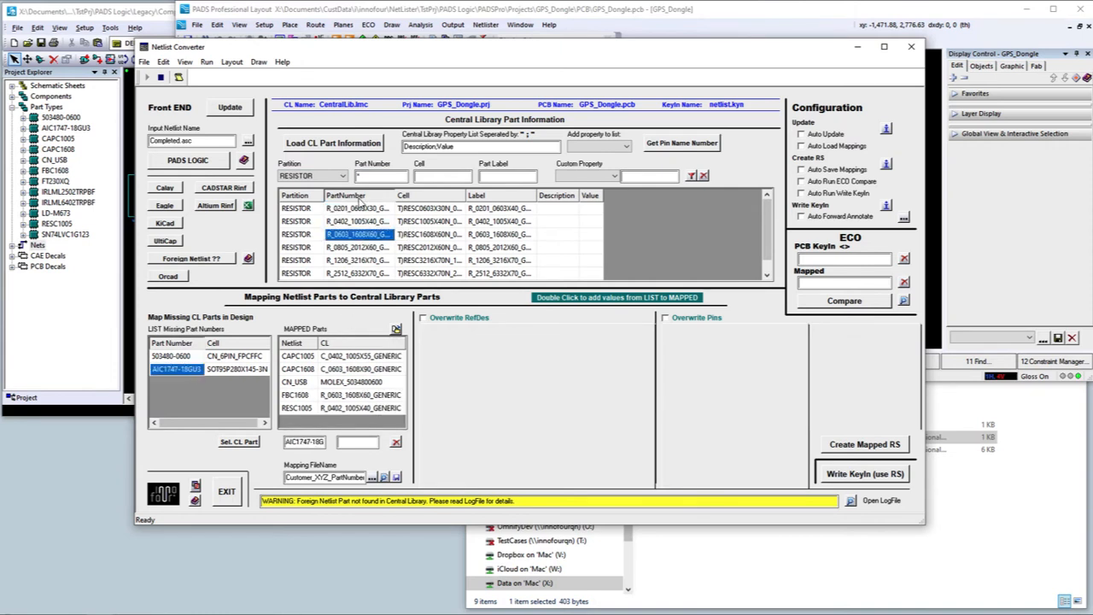
- Filter the central library part numbers by ROHM* and map AIC1747-18GU3 to ROHMSEMICONDUCTOR_BU18TD3WG-TR
text(ROHM*)
key(Return)
double_click(372, 209)
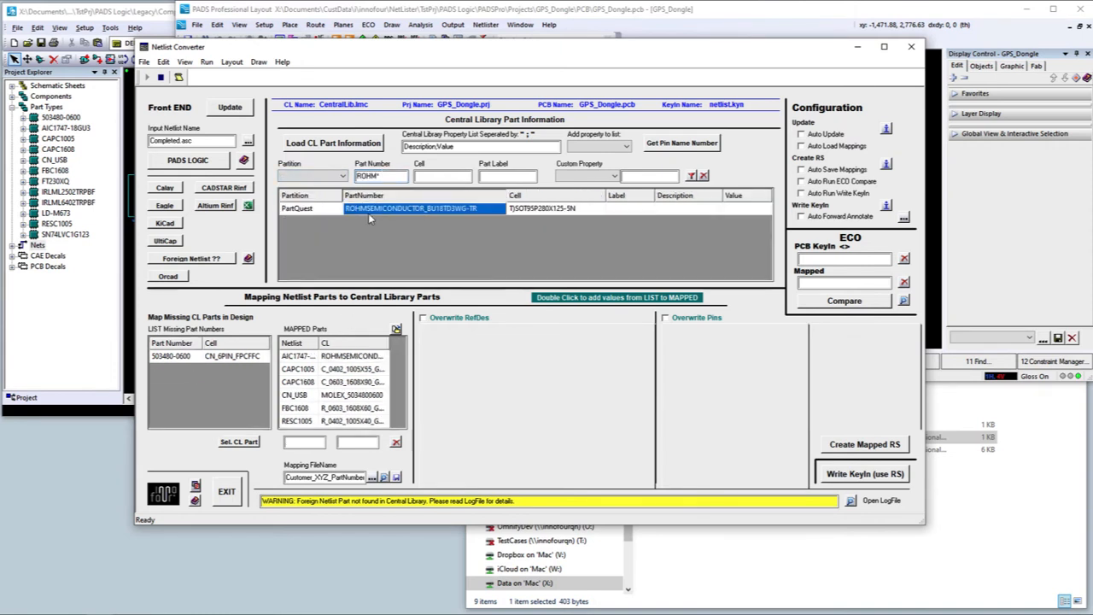
drag(384, 176, 336, 177)
text(*)
key(Return)
double_click(177, 357)
click(367, 177)
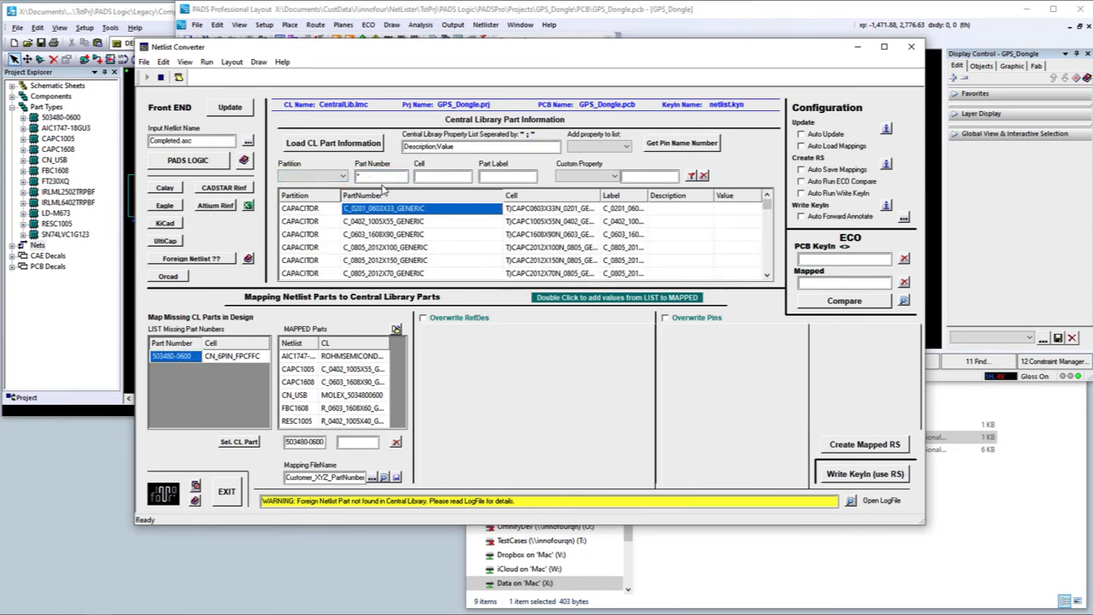
text(MOLE)
key(Return)
double_click(380, 208)
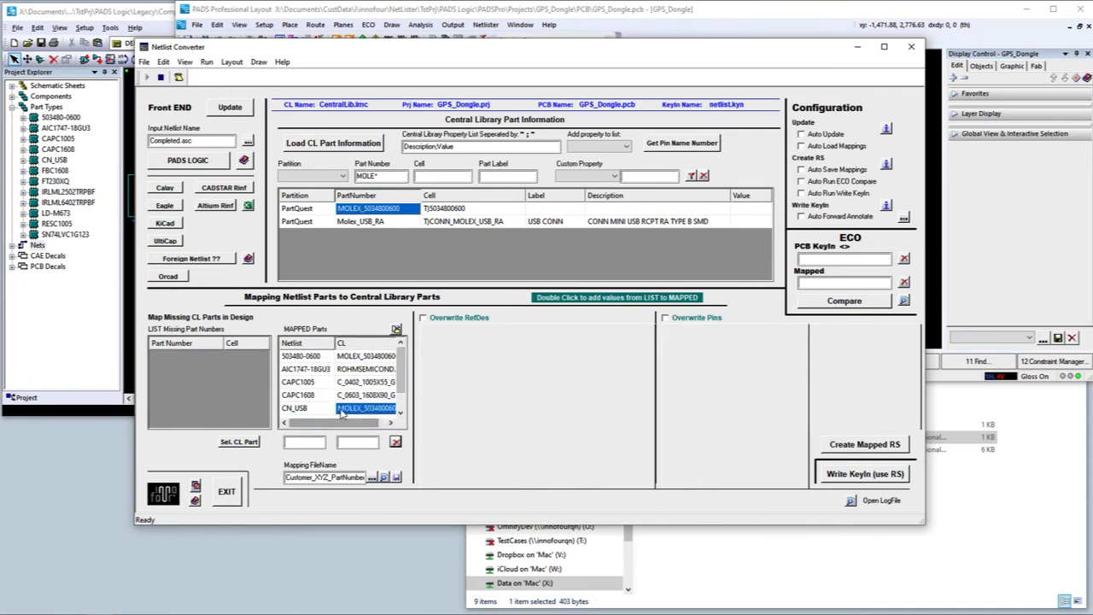
- Change the central library part mapped to CN_USB to Molex_USB_RA
double_click(367, 407)
double_click(376, 222)
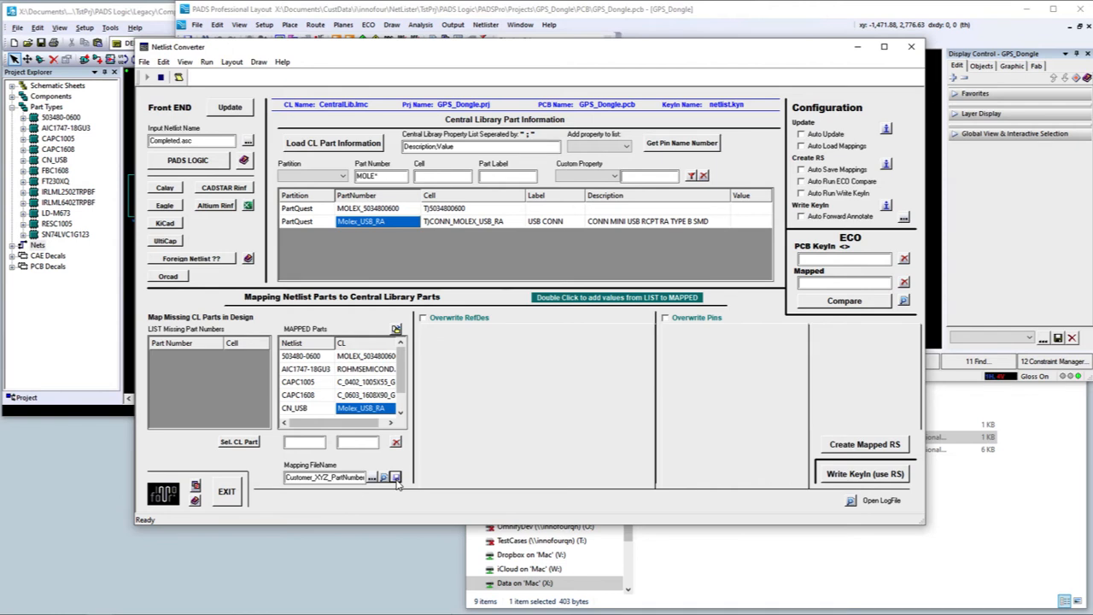
- Reset the part number filter to * and create the mapped RS from the finished part mappings
key(BackSpace)
key(BackSpace)
key(BackSpace)
key(BackSpace)
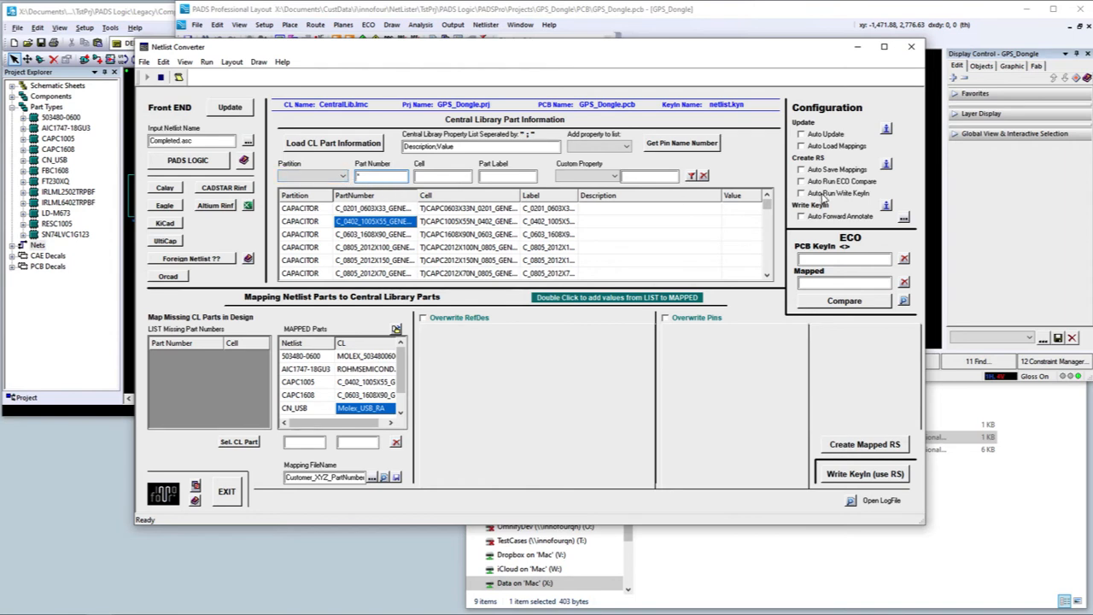
click(868, 448)
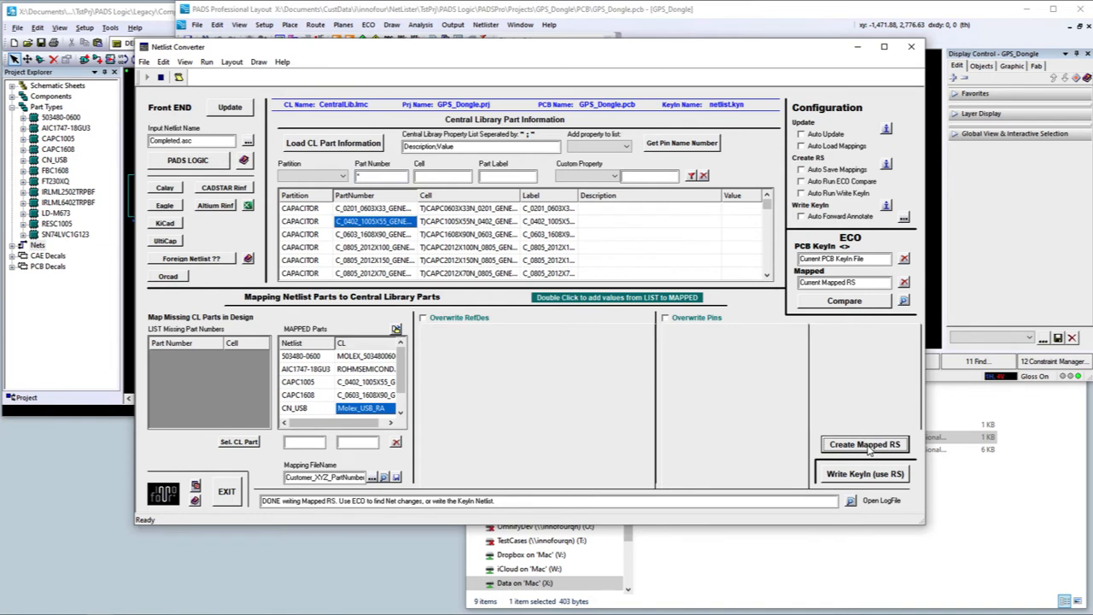
- Write the KeyIn netlist using the mapped RS, and switch to PADS Professional Layout
click(872, 479)
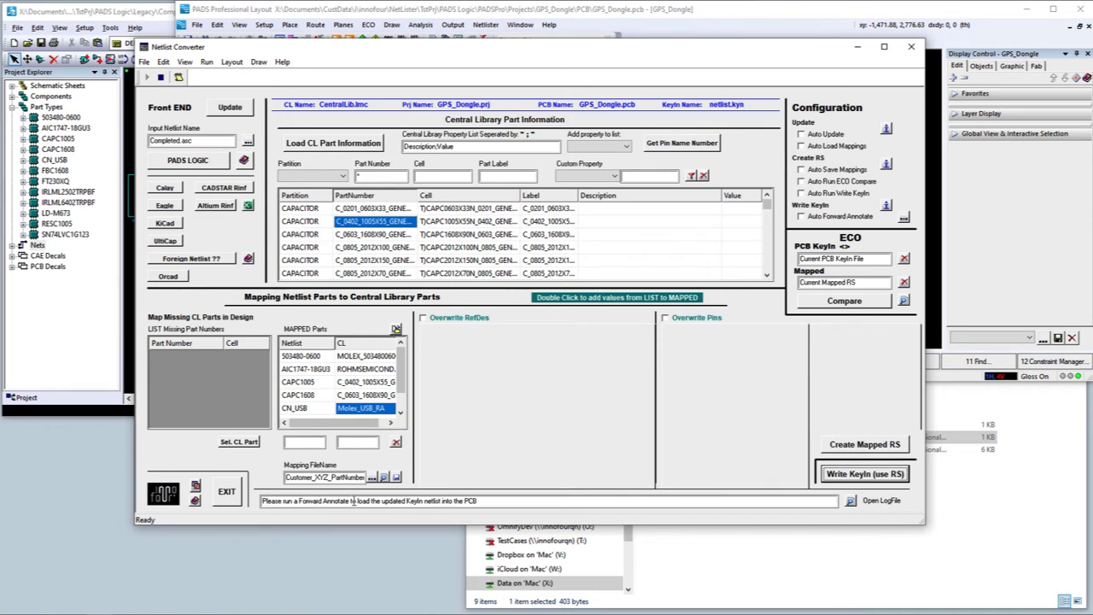
click(121, 613)
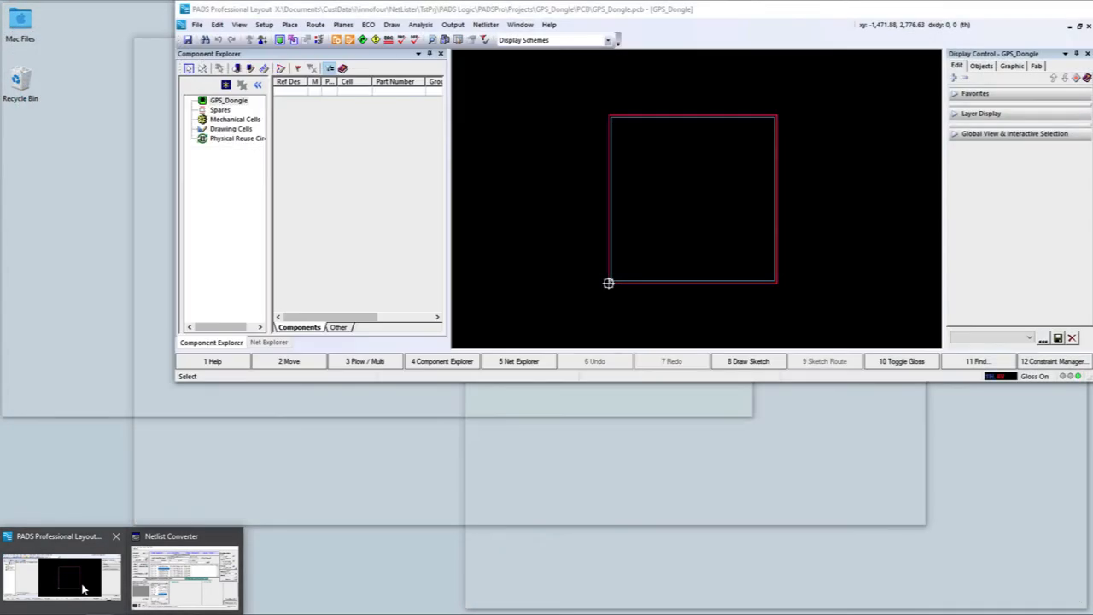
click(84, 587)
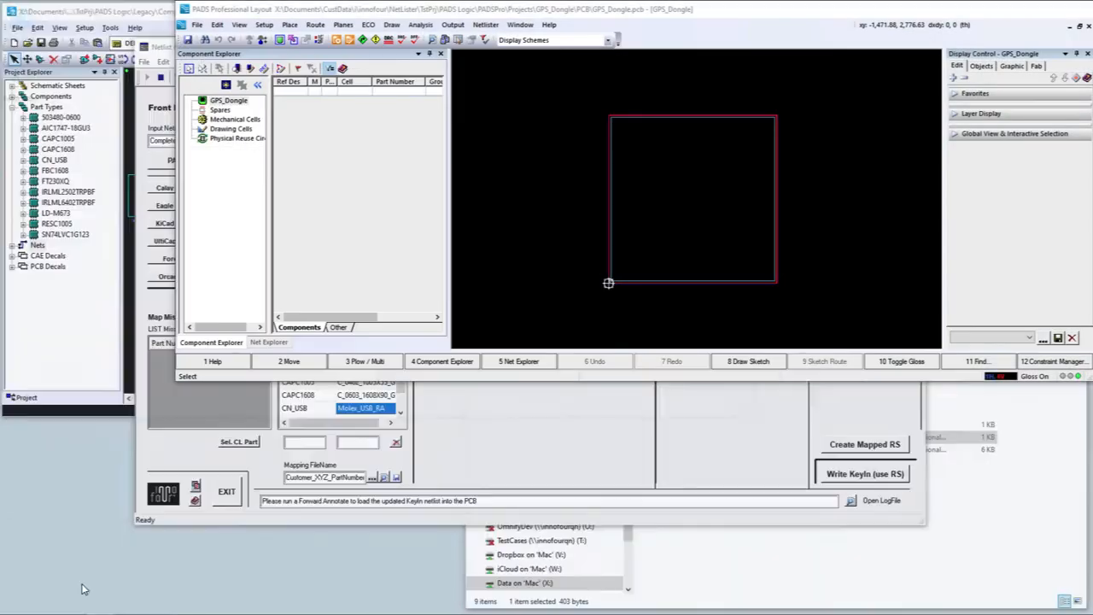
- Forward annotate the updated KeyIn netlist into the GPS_Dongle board through Project Integration, and close the dialog
click(264, 28)
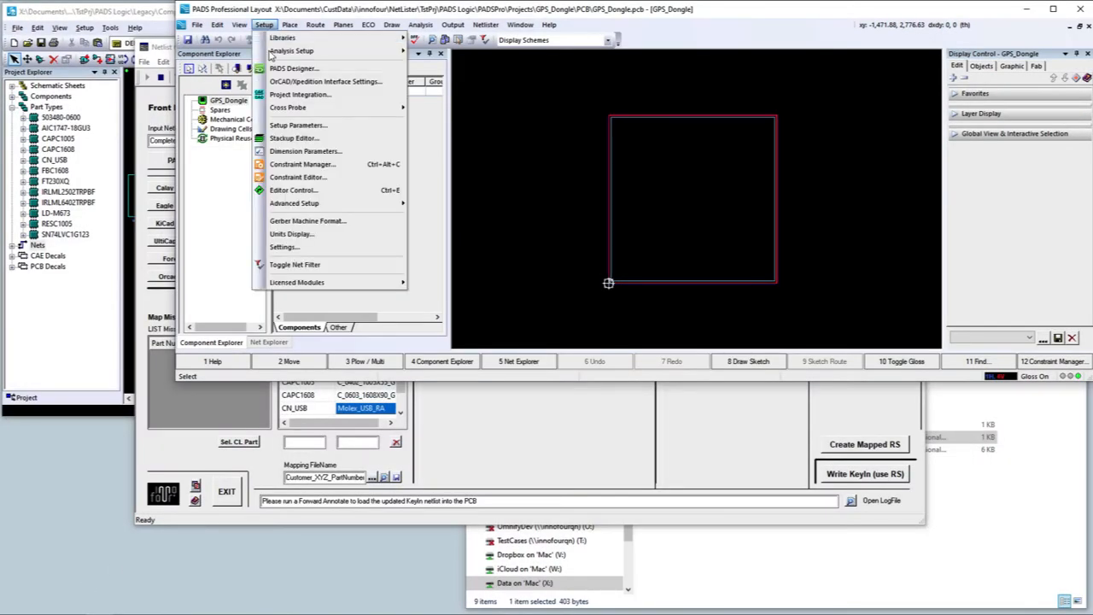
click(275, 90)
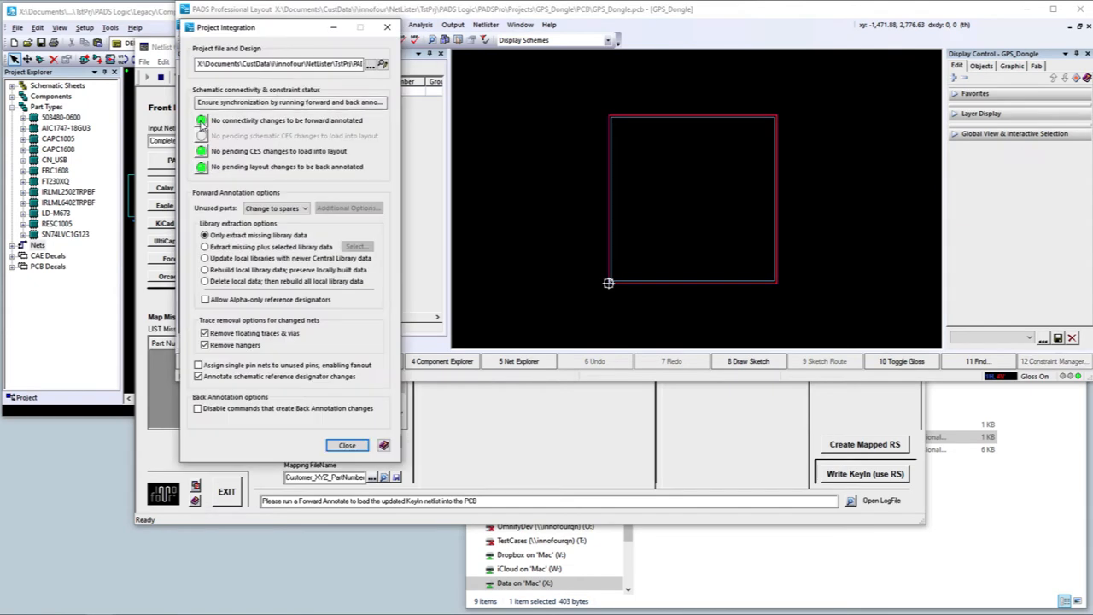
click(201, 120)
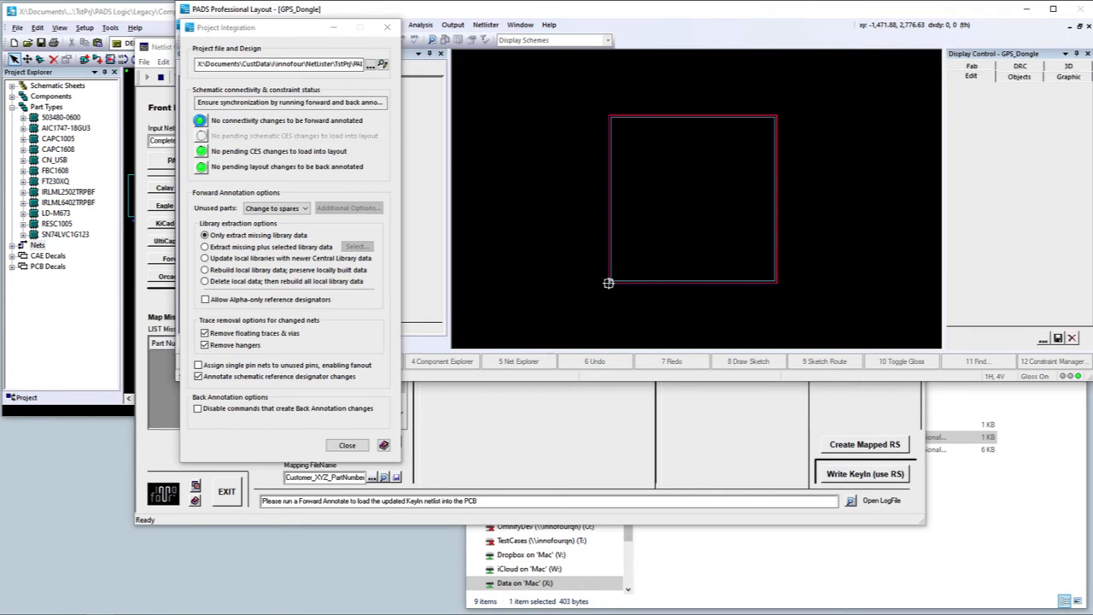
click(200, 120)
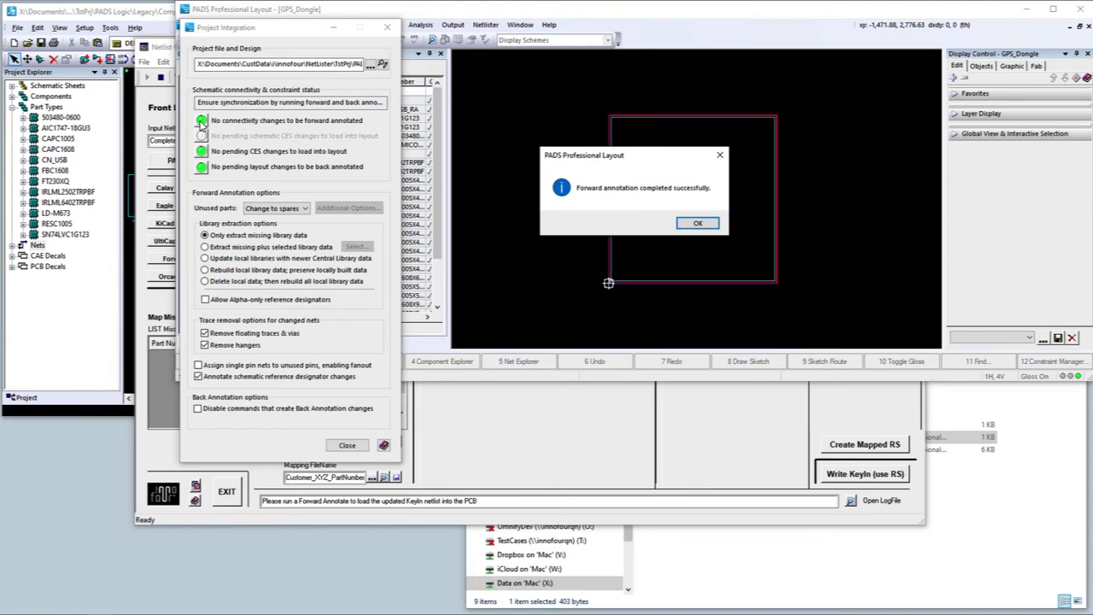
click(697, 223)
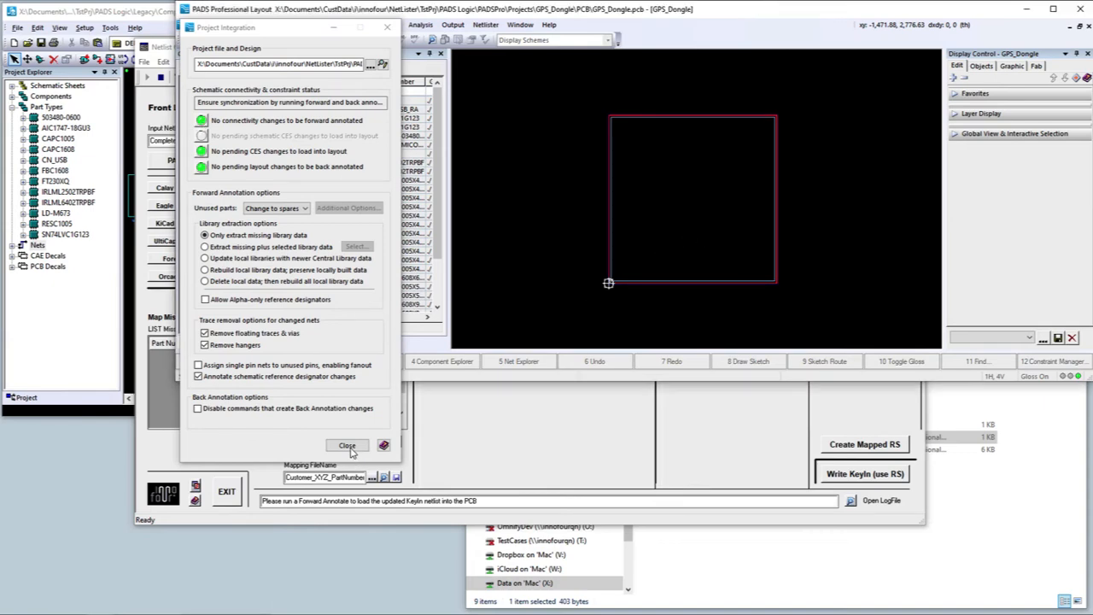
click(348, 446)
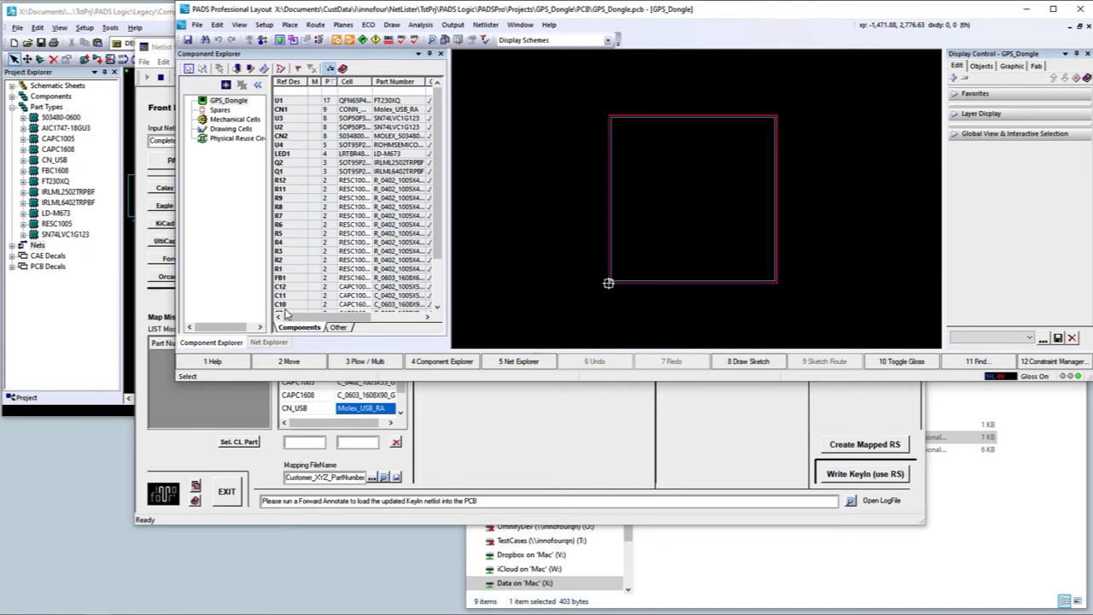
- Review the imported nets and components, then try placing U1 inside the board outline and remove it again
click(269, 341)
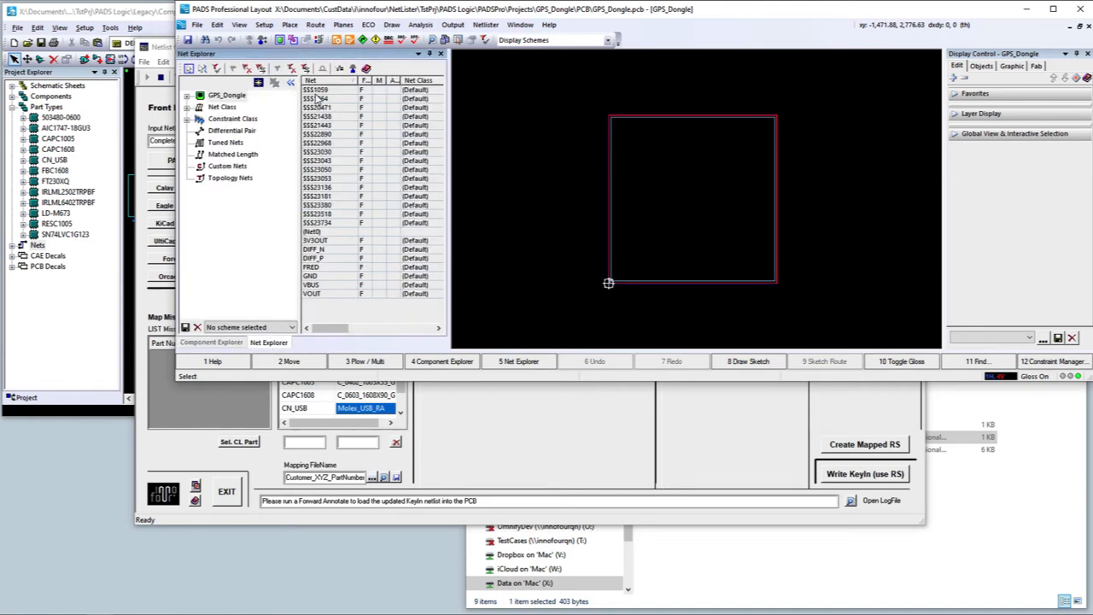
click(211, 341)
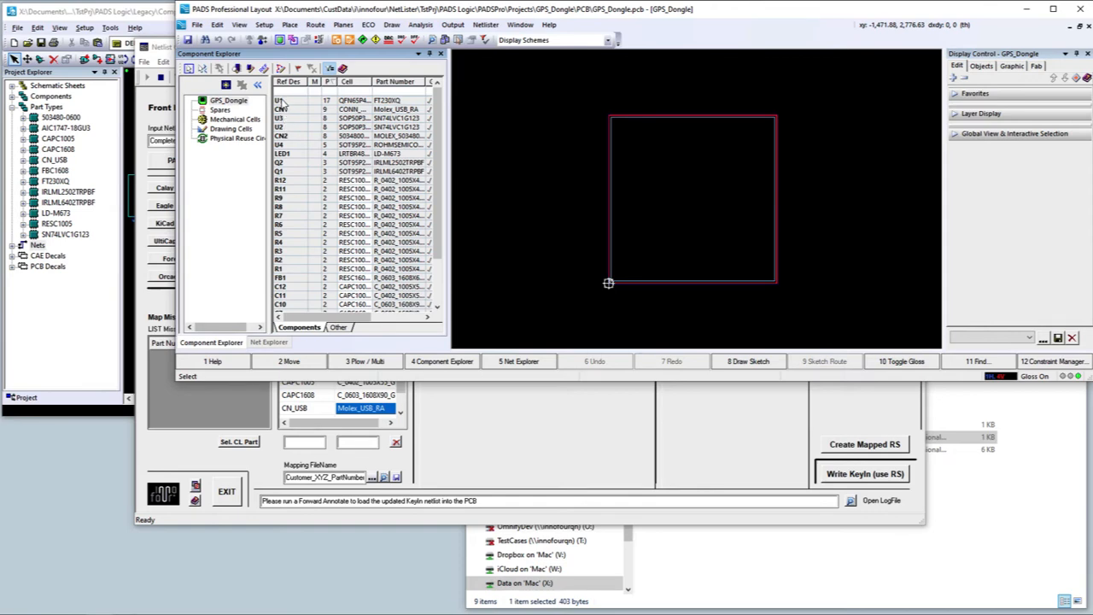
drag(280, 104, 683, 183)
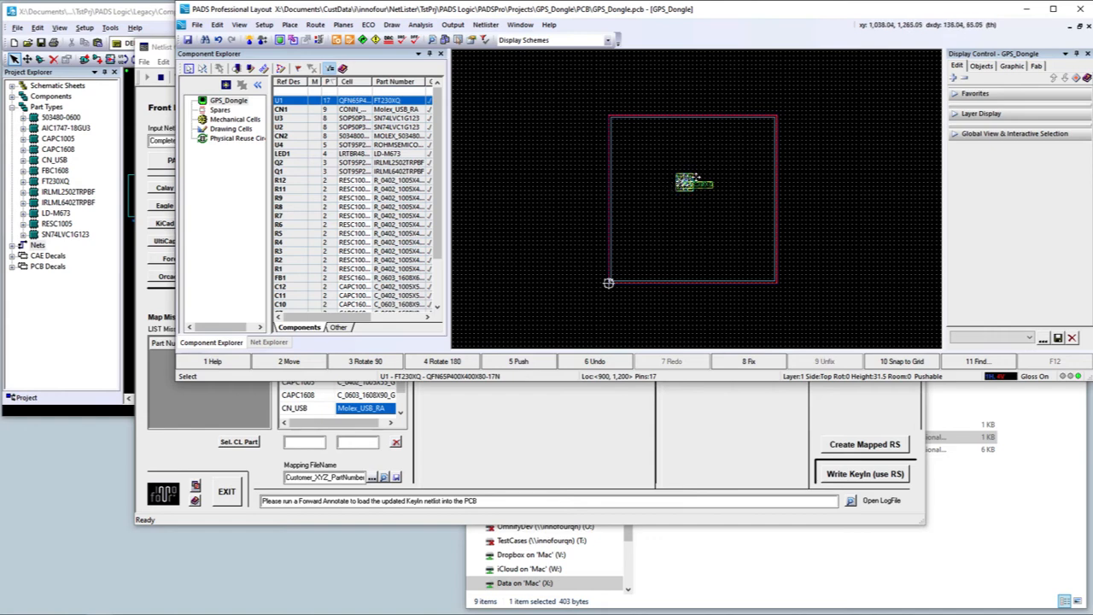
key(Delete)
- Open a 3D view of the GPS_Dongle board
click(520, 26)
click(533, 65)
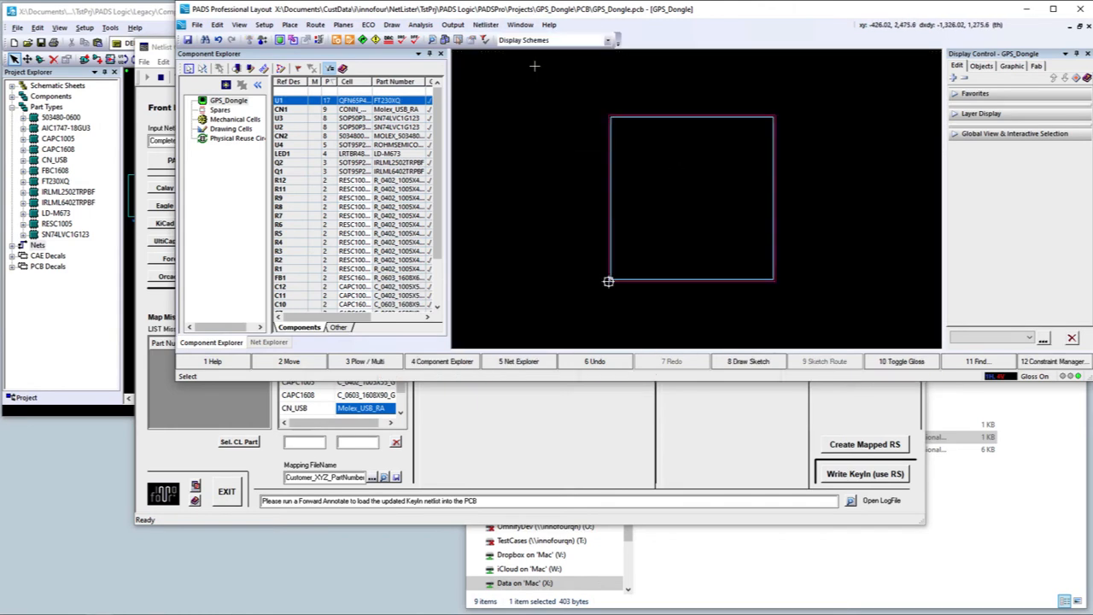
click(476, 26)
click(515, 222)
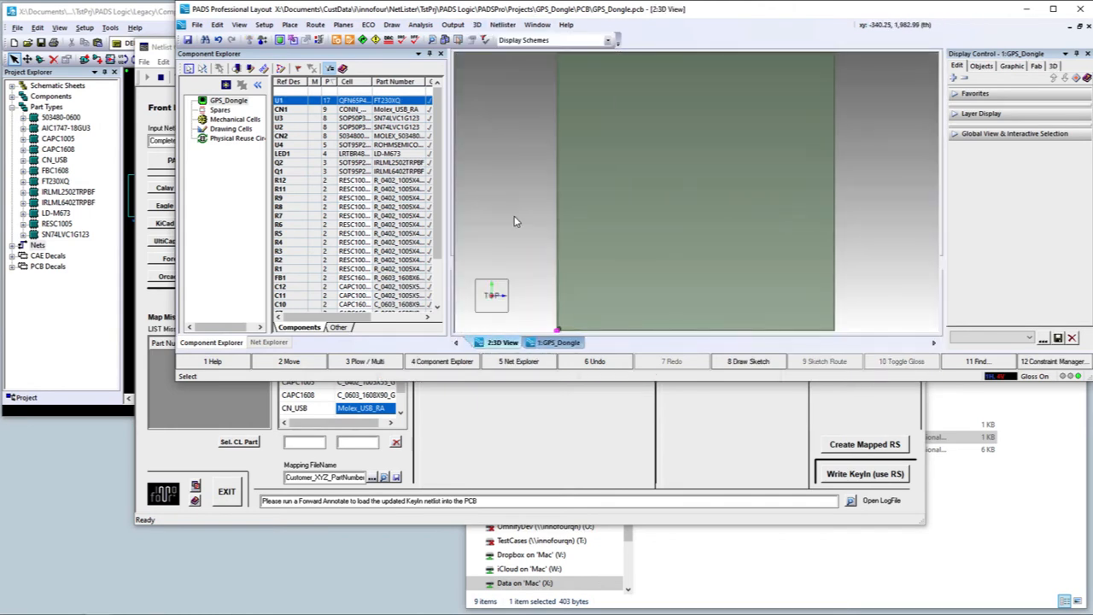
- Open MCAD Collaborator and apply baseline_00.idx with its board outline, route border and mounting holes
click(233, 557)
click(301, 455)
click(588, 428)
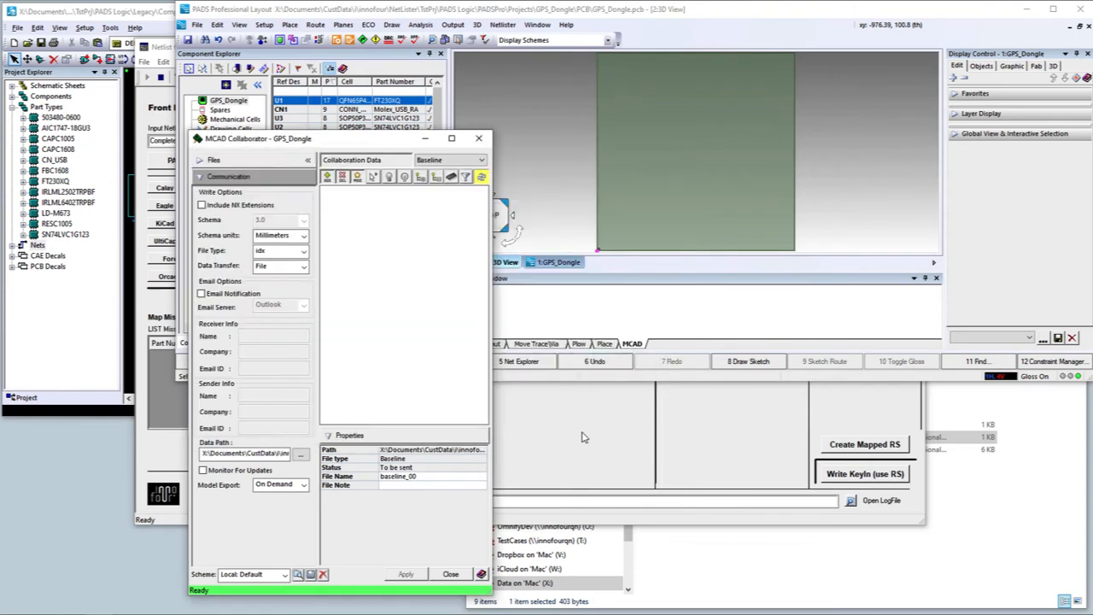
click(406, 573)
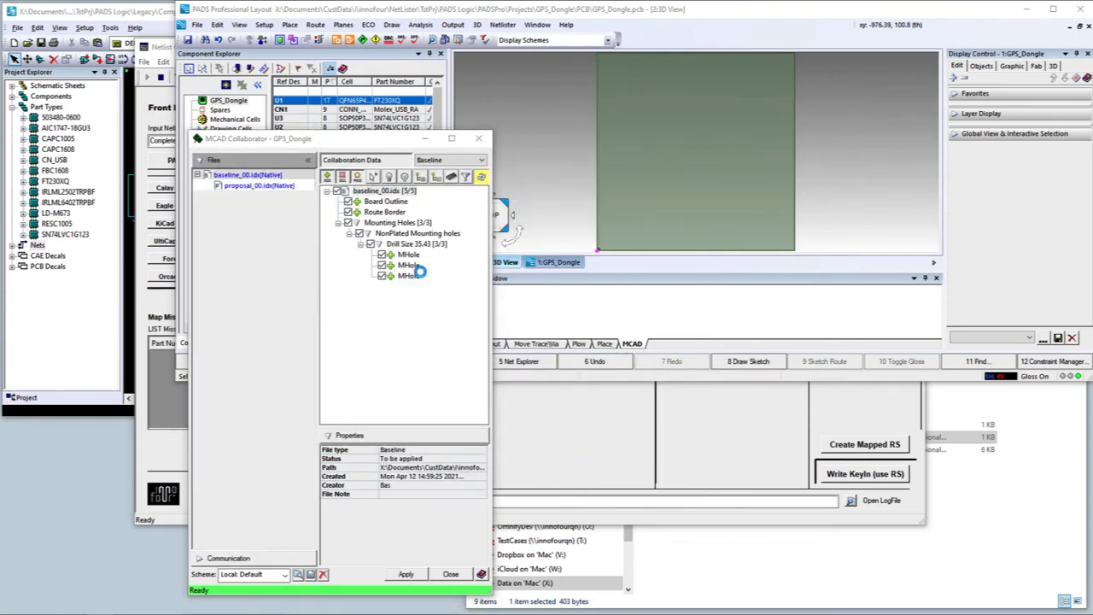
click(405, 573)
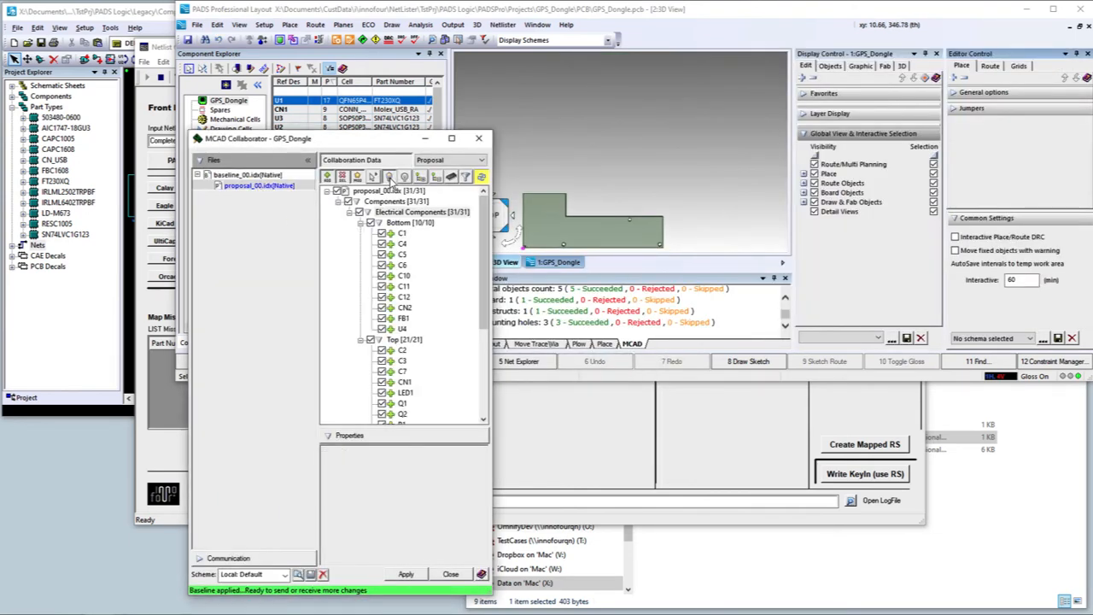
- Apply the component placements from proposal_00.idx, and close MCAD Collaborator saving the scheme changes
click(406, 575)
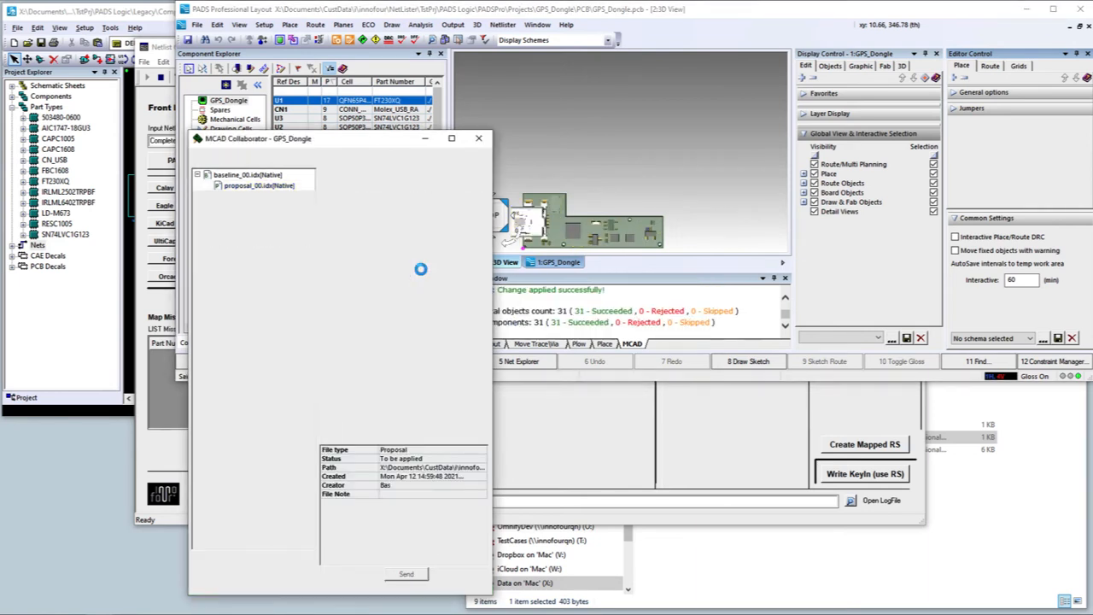
click(450, 574)
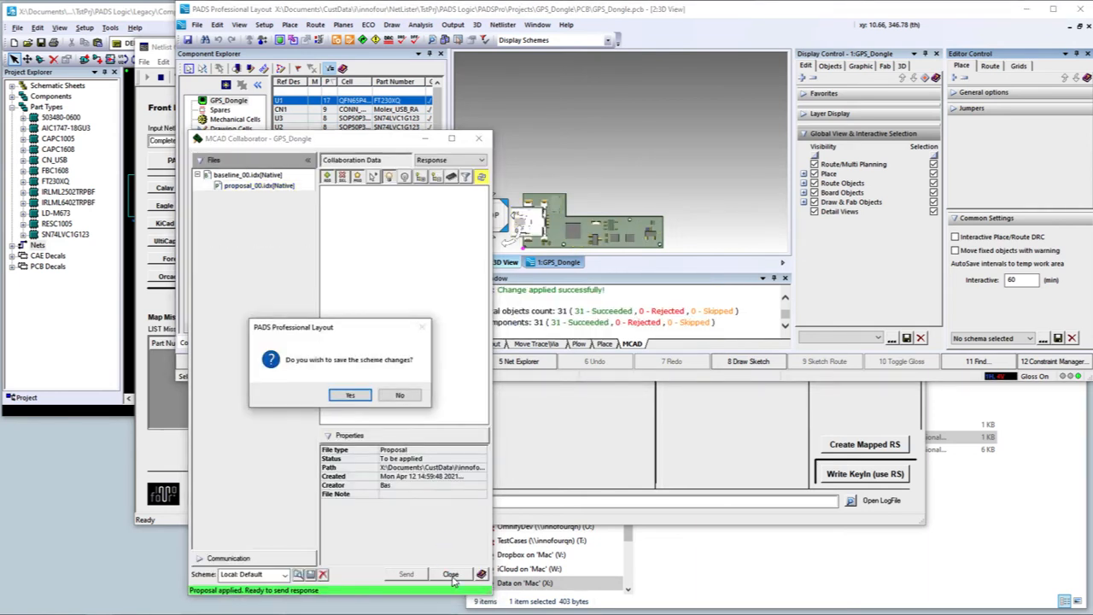
click(357, 396)
- Show the 2D layout with the Loc: Placement display scheme, and save the board
click(225, 276)
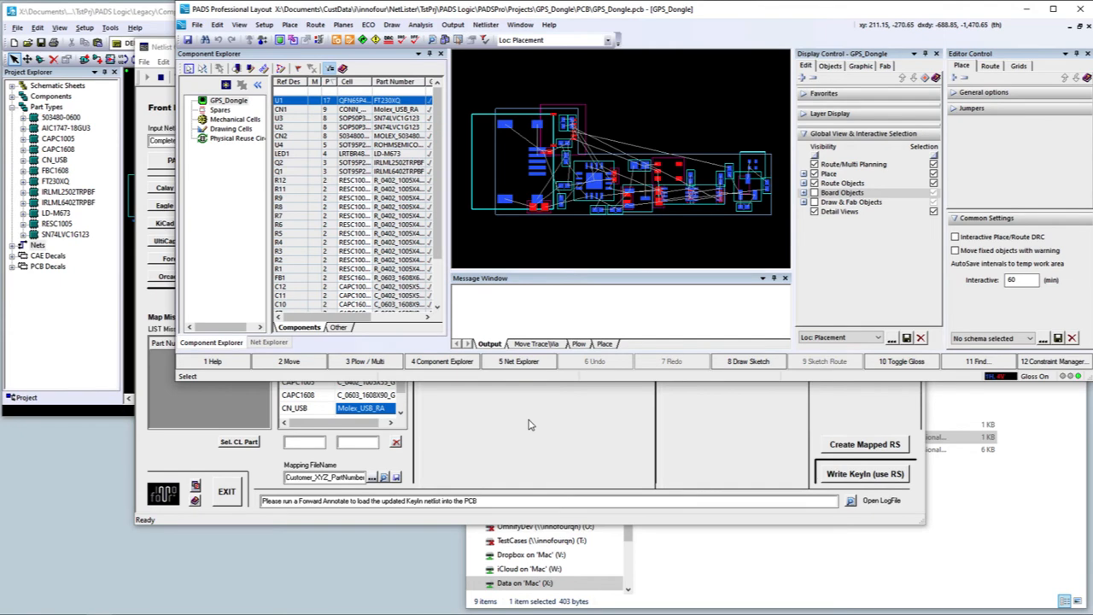
click(187, 40)
- In Netlist Converter, compare the current PCB KeyIn file with the current mapped RS and examine the net class changes in the log file
click(530, 468)
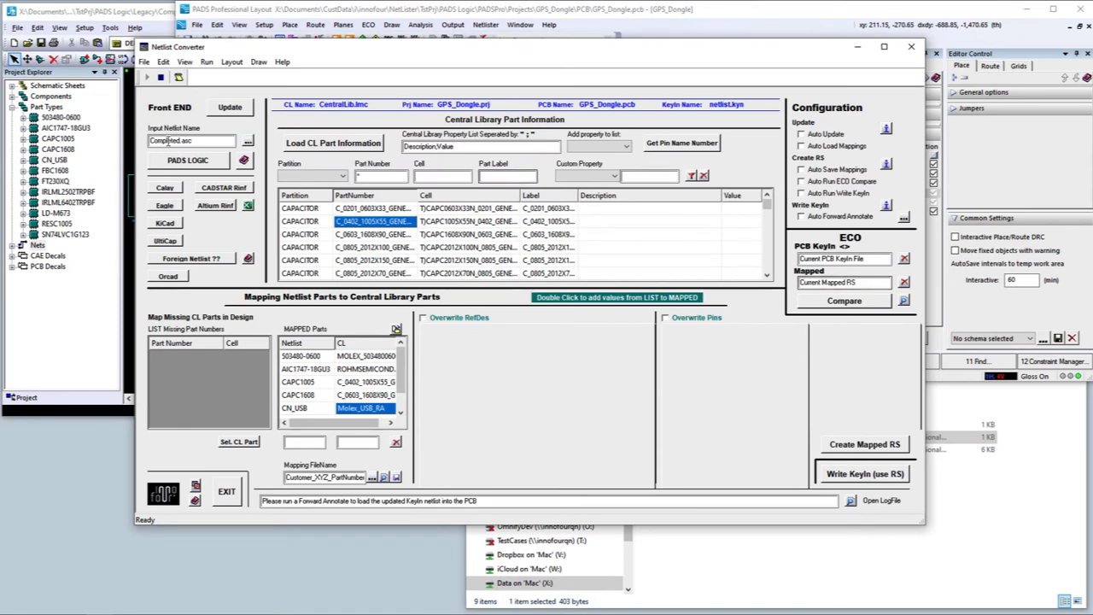
click(858, 306)
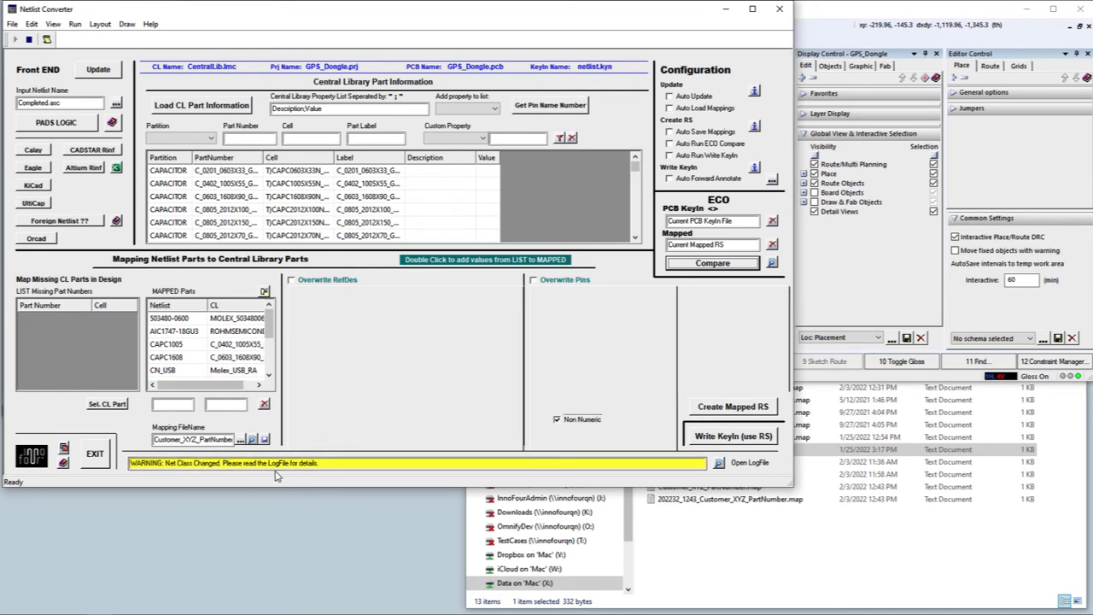
click(719, 462)
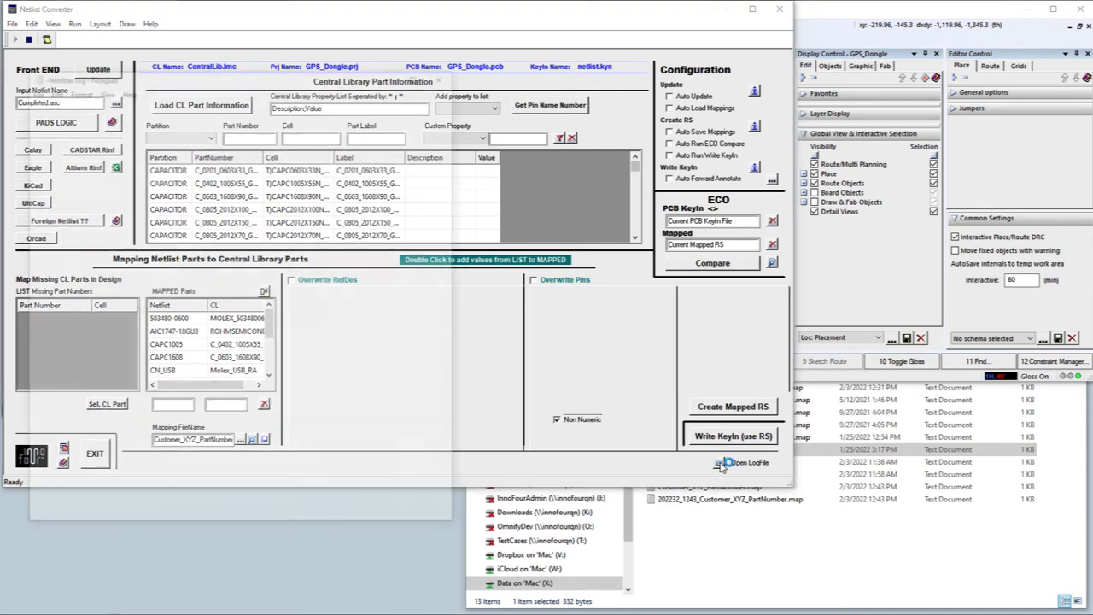
drag(455, 208, 452, 514)
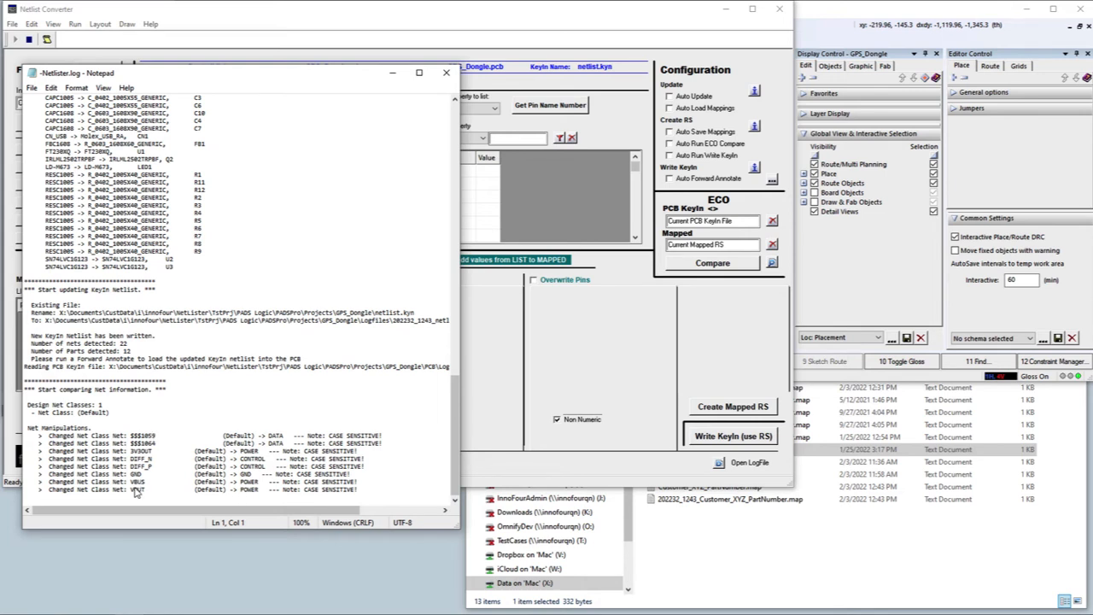
- Open Constraint Manager from PADS Professional Layout and expand Trace & Via Properties of the (Master) scheme
click(840, 18)
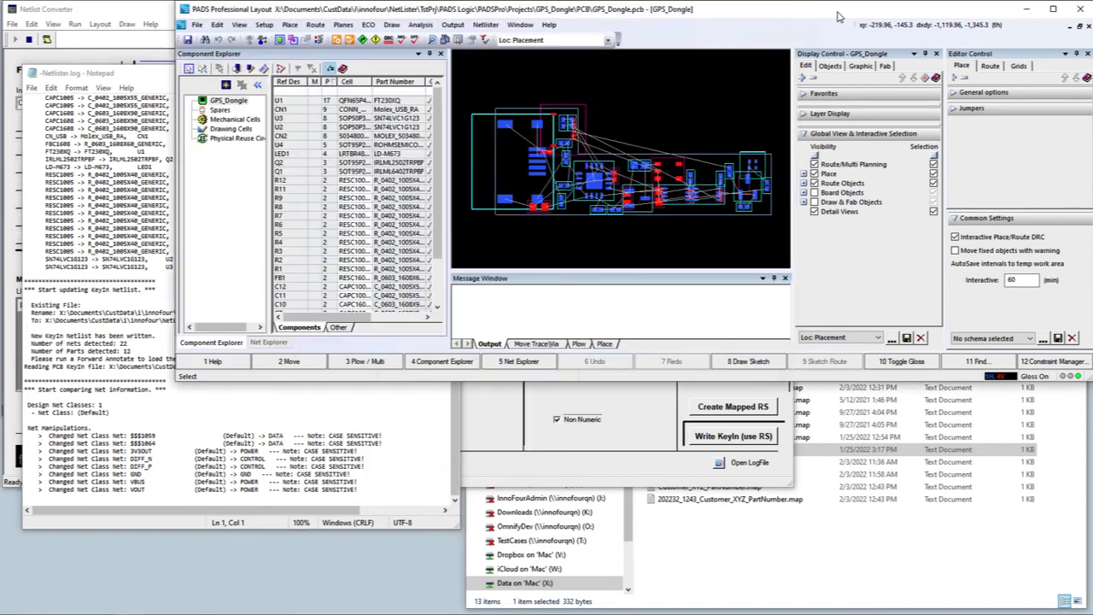
click(342, 40)
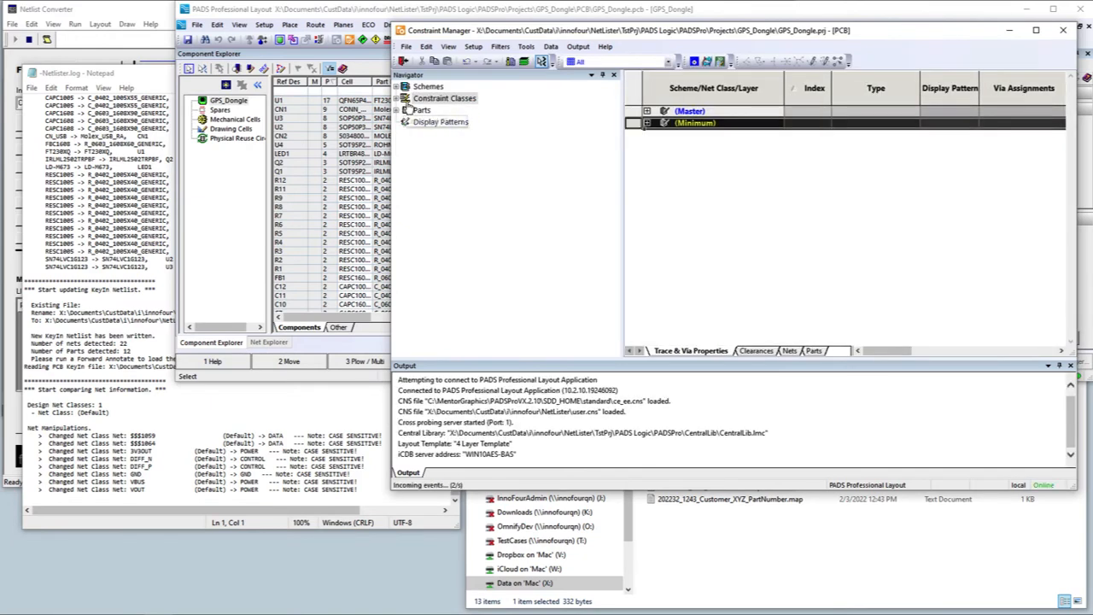
click(396, 87)
click(406, 111)
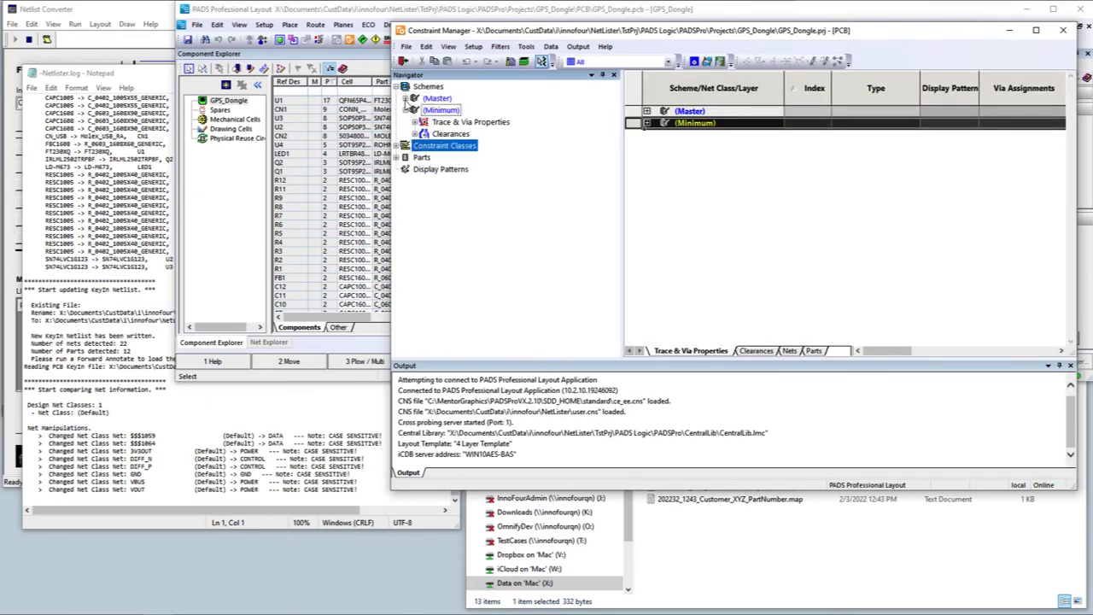
click(405, 111)
click(404, 98)
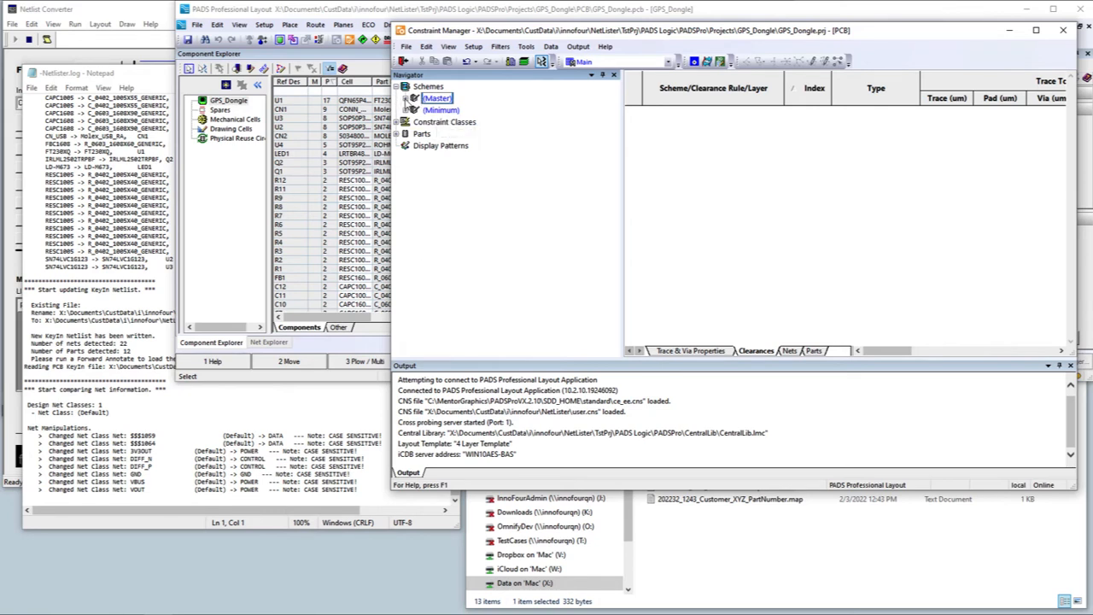
click(406, 99)
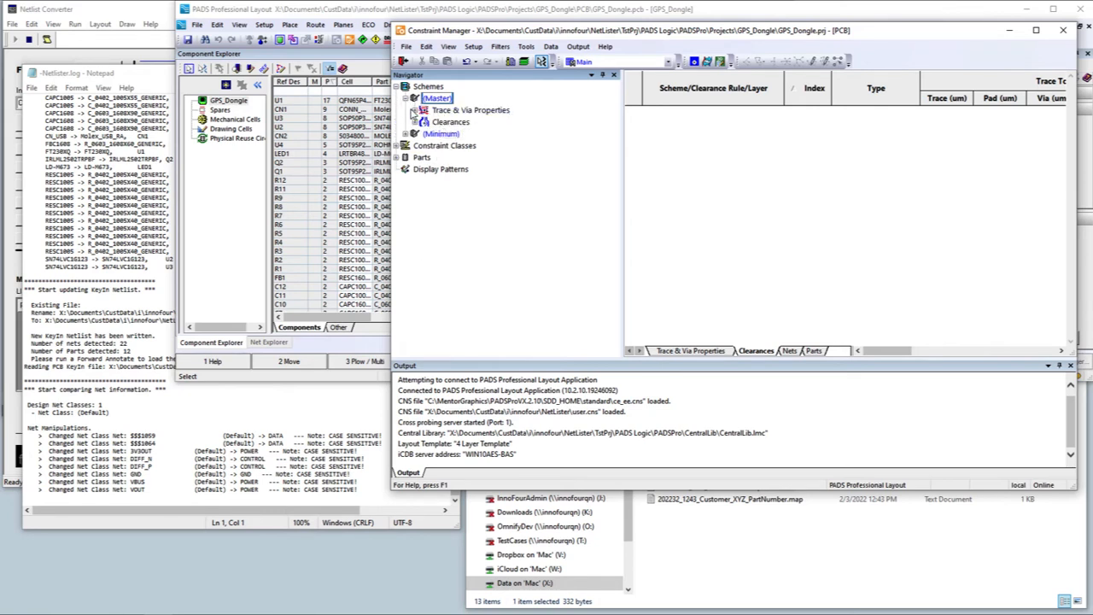
click(414, 110)
- Create a net class named DATA under the (Master) scheme's Trace & Via Properties
right_click(466, 112)
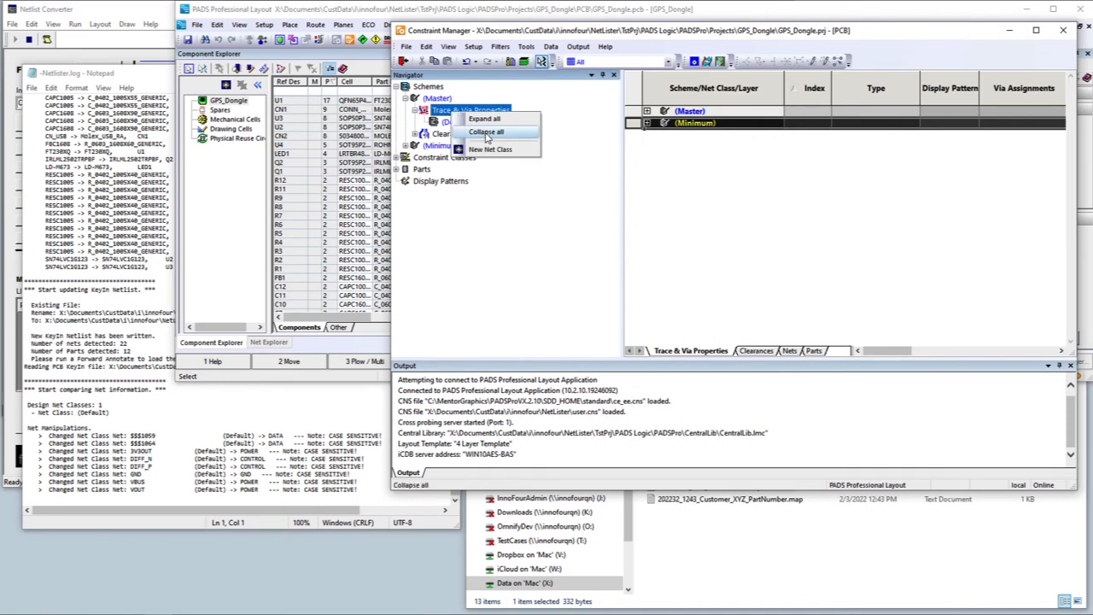
click(490, 149)
text(DTAA)
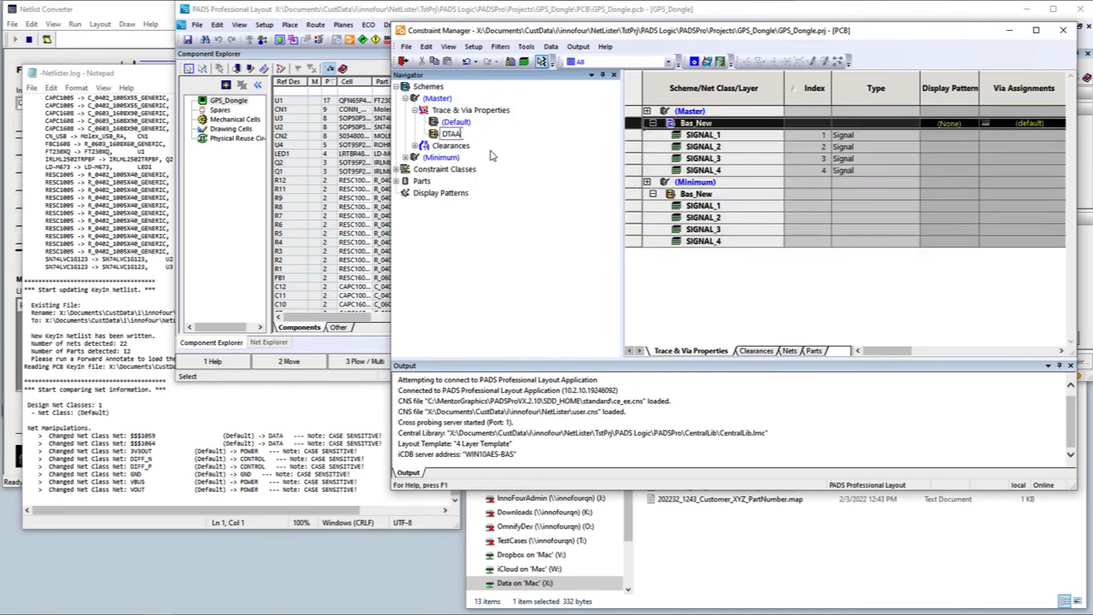
key(BackSpace)
key(BackSpace)
key(BackSpace)
text(ATA)
key(Return)
- Add the net classes POWER, GND and CONTROL under the (Master) scheme's Trace & Via Properties
right_click(457, 110)
click(490, 147)
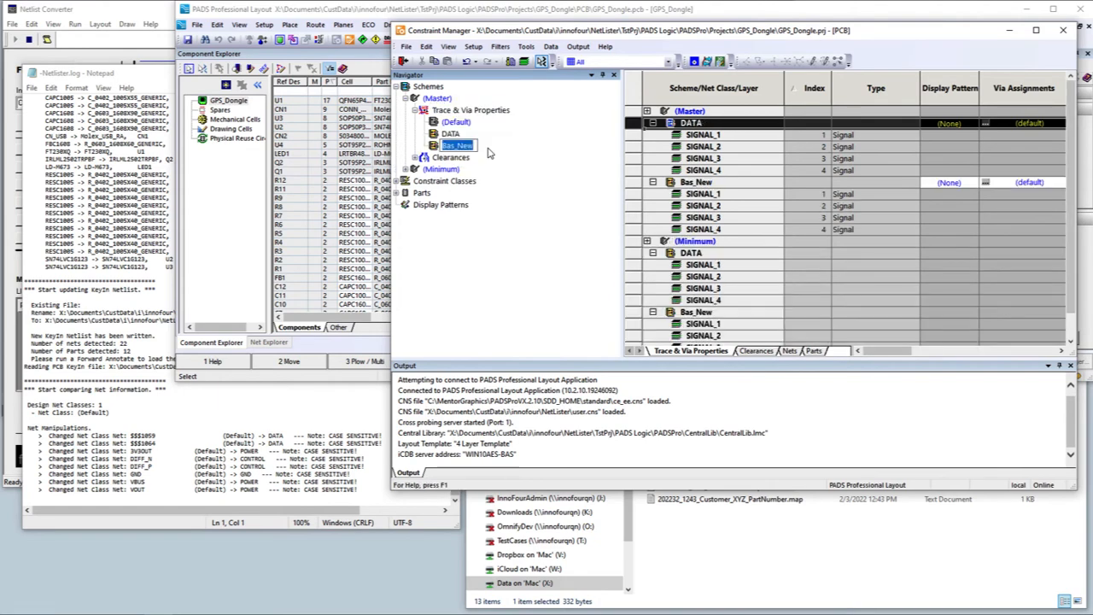
text(POWER)
key(Return)
right_click(458, 110)
click(478, 147)
text(GND)
key(Return)
right_click(459, 111)
click(478, 146)
text(CONTROL)
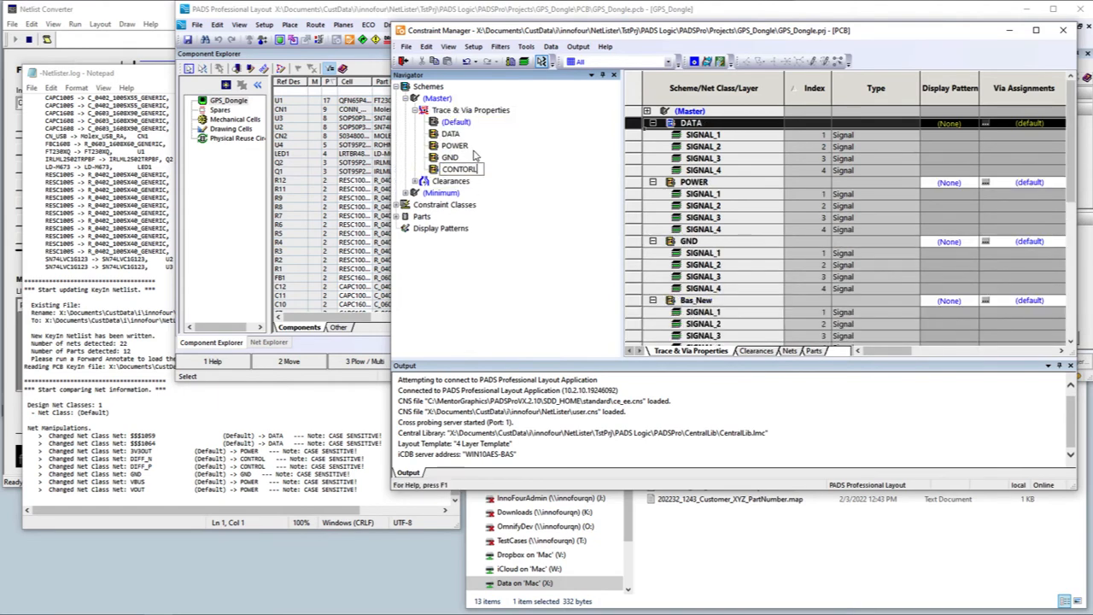
key(Return)
- Assign nets $$$1059 and $$$1064 from the (Default) net class to DATA, and apply the assignment
right_click(448, 135)
click(485, 181)
click(681, 228)
shift+click(681, 238)
click(969, 187)
click(948, 207)
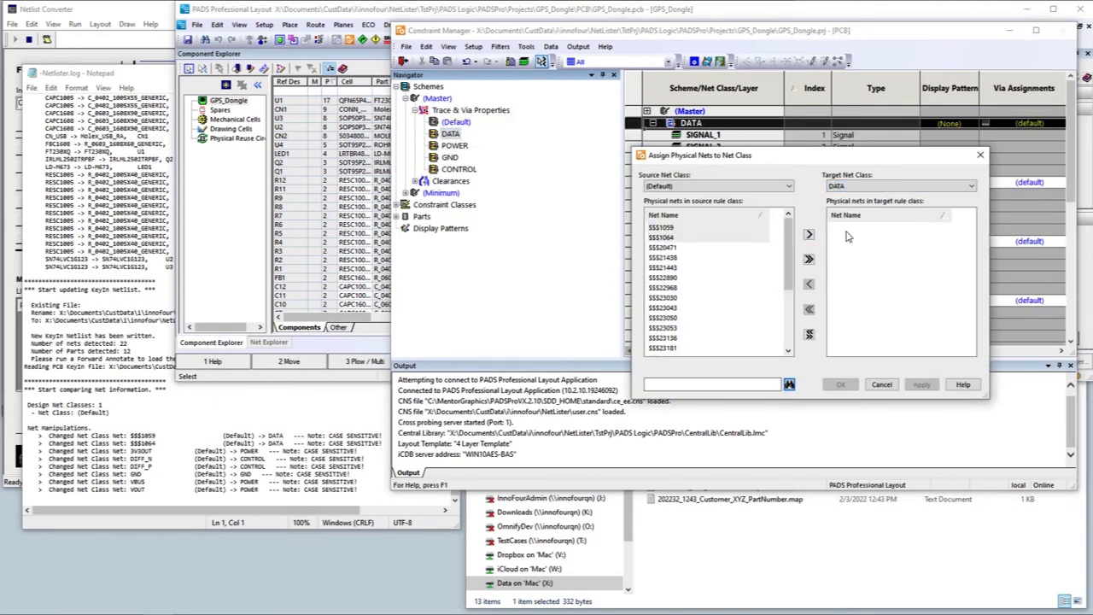
click(809, 235)
click(921, 384)
- Assign nets DIFF_N and DIFF_P from the (Default) net class to CONTROL
click(971, 186)
click(947, 197)
scroll(704, 274, down, 2)
click(681, 317)
shift+click(682, 327)
click(808, 235)
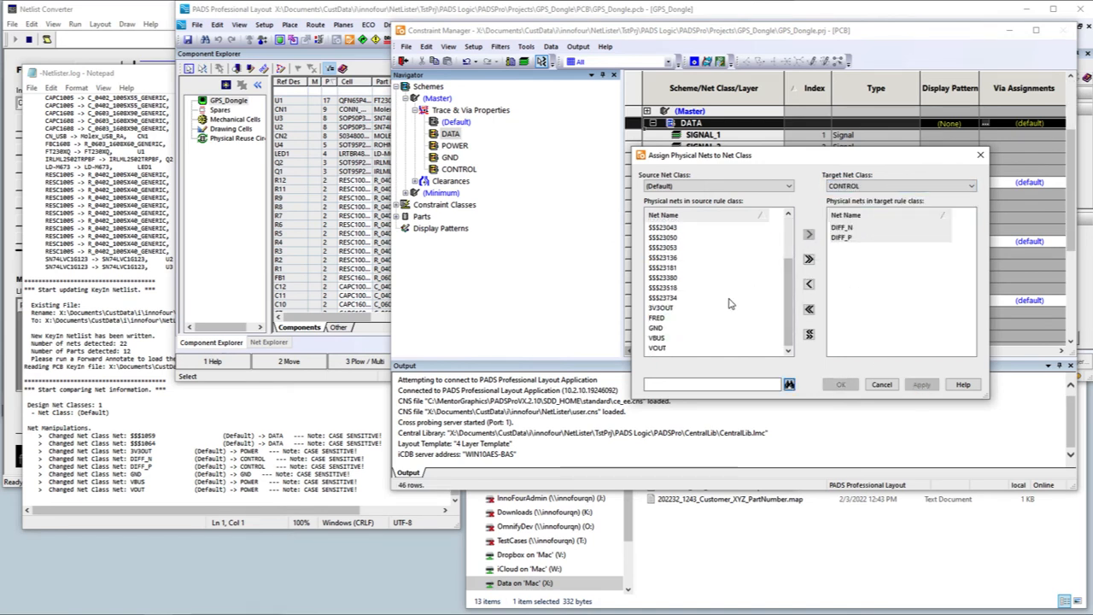
- Assign the GND net from the (Default) net class to the GND class, and apply the assignment
click(971, 186)
click(947, 216)
click(656, 327)
click(808, 235)
click(922, 385)
- Assign nets 3V3OUT and VOUT from the (Default) net class to POWER, and accept the net class assignments
click(971, 186)
click(948, 227)
click(682, 318)
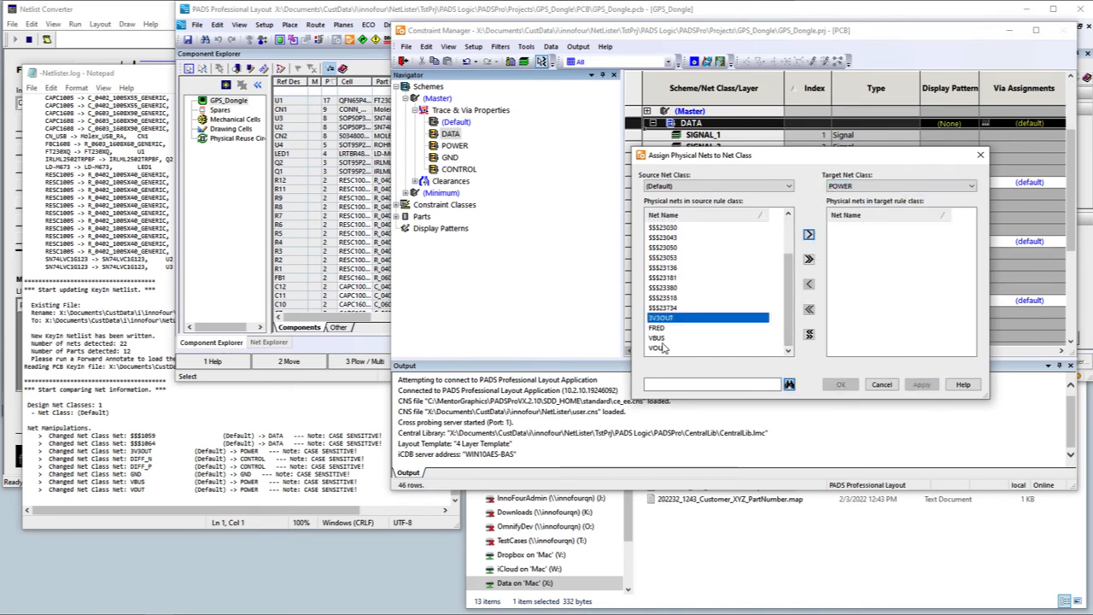
ctrl+click(661, 347)
click(808, 235)
click(840, 385)
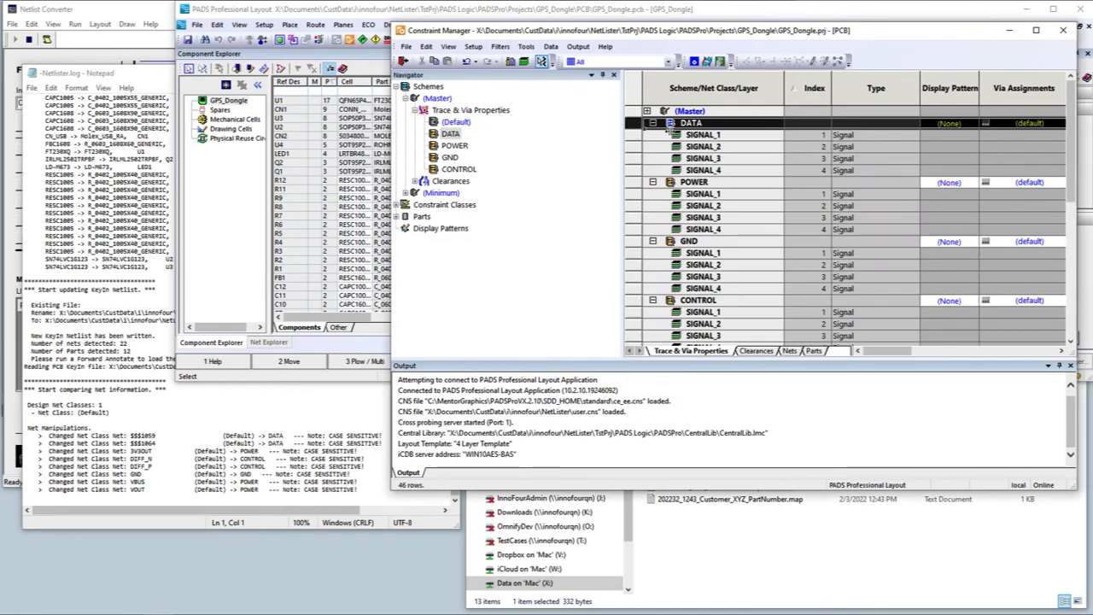
- Close Constraint Manager and the Netlister log, and run the ECO comparison of the PCB KeyIn and mapped netlists in Netlist Converter
click(405, 61)
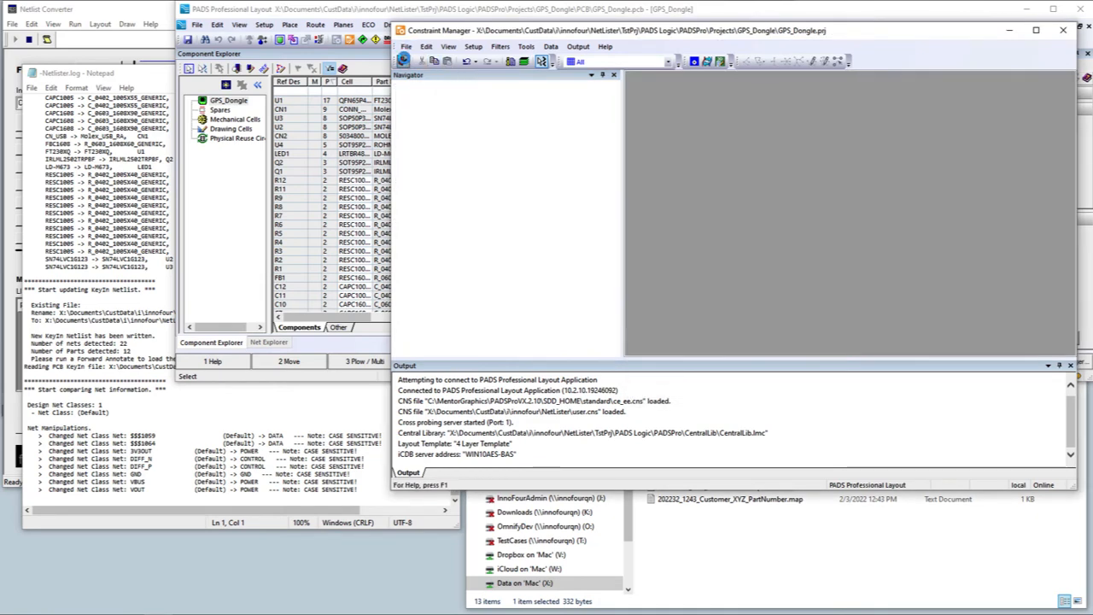
click(189, 41)
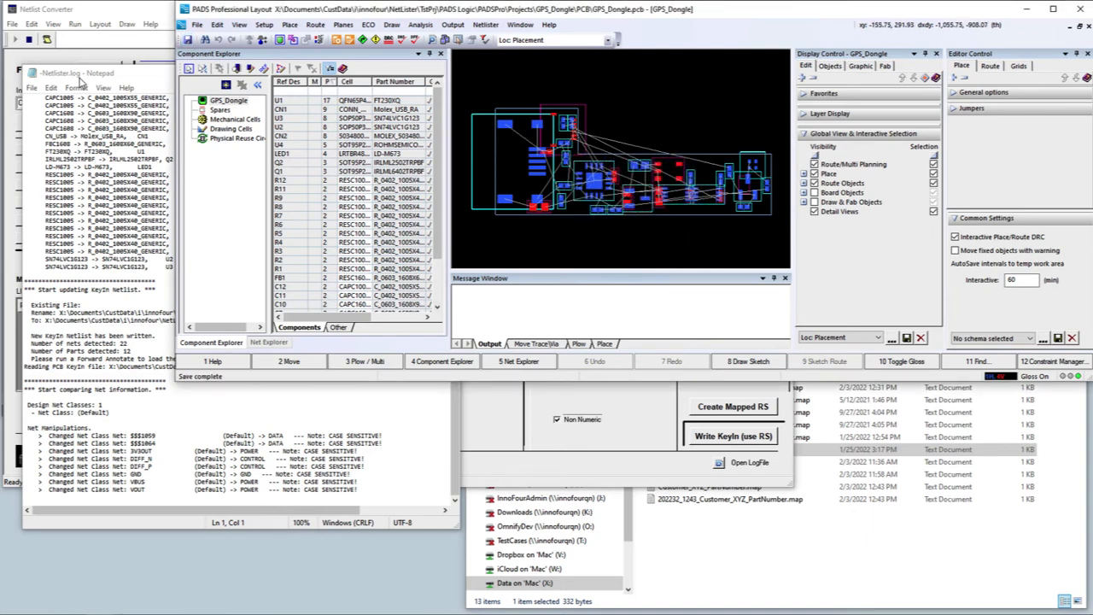
click(446, 74)
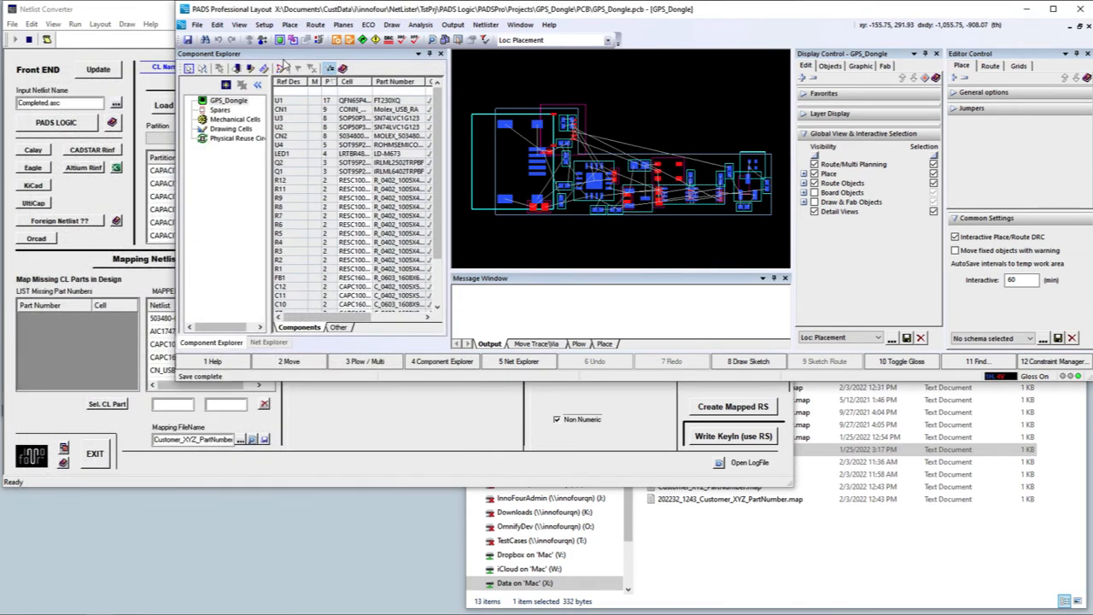
click(146, 23)
click(698, 263)
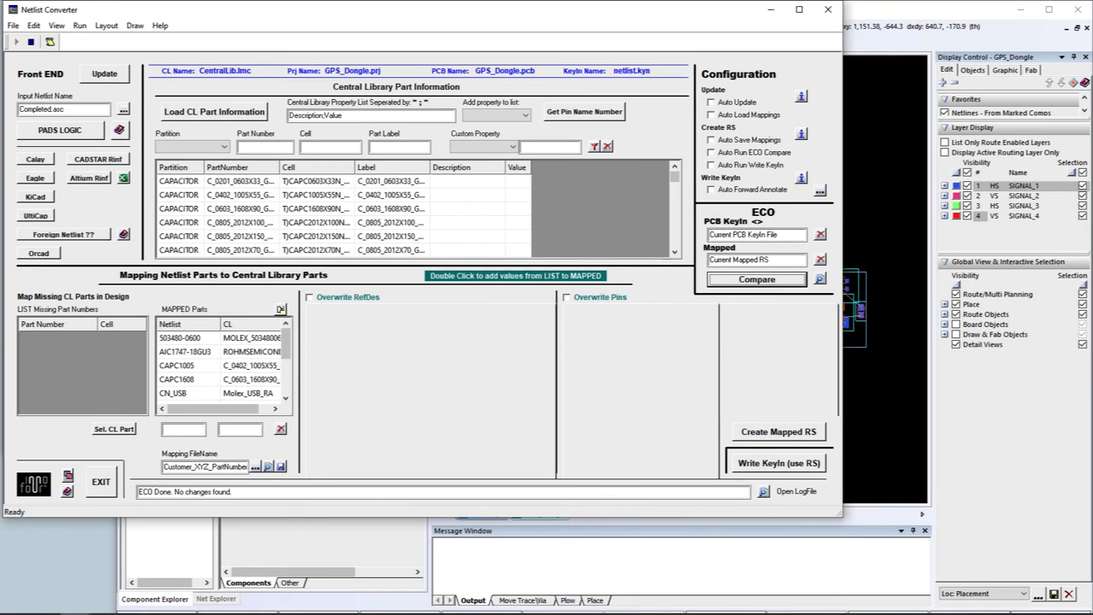
- Enable Auto Update, Load Mappings, Save Mappings, Run ECO Compare, Run Write KeyIn and Forward Annotate in Netlist Converter, and close it
mouse_move(66, 613)
click(245, 150)
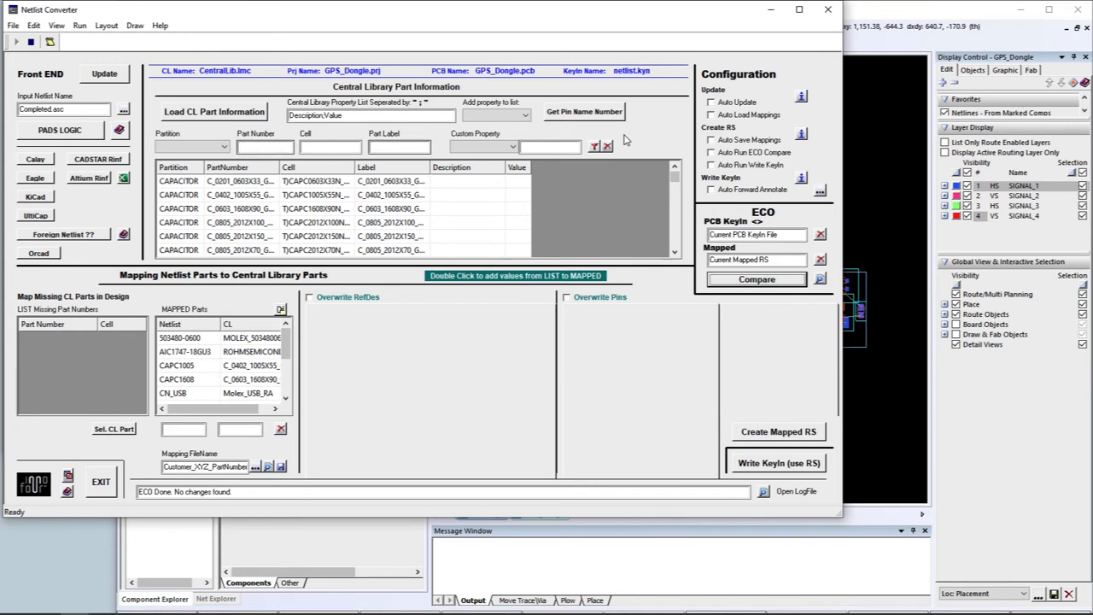
click(712, 102)
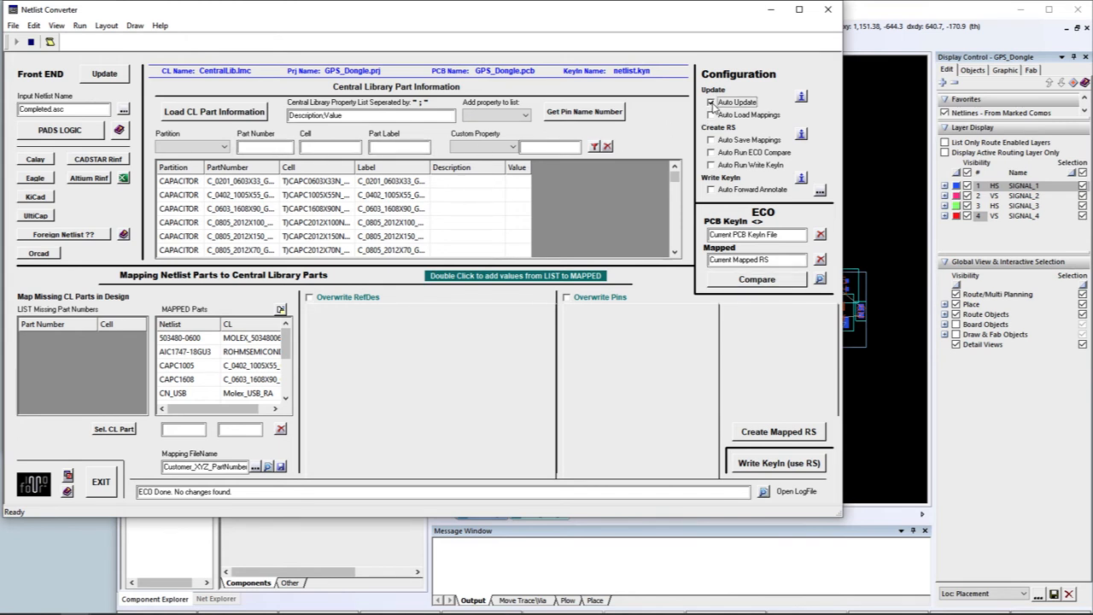
click(712, 116)
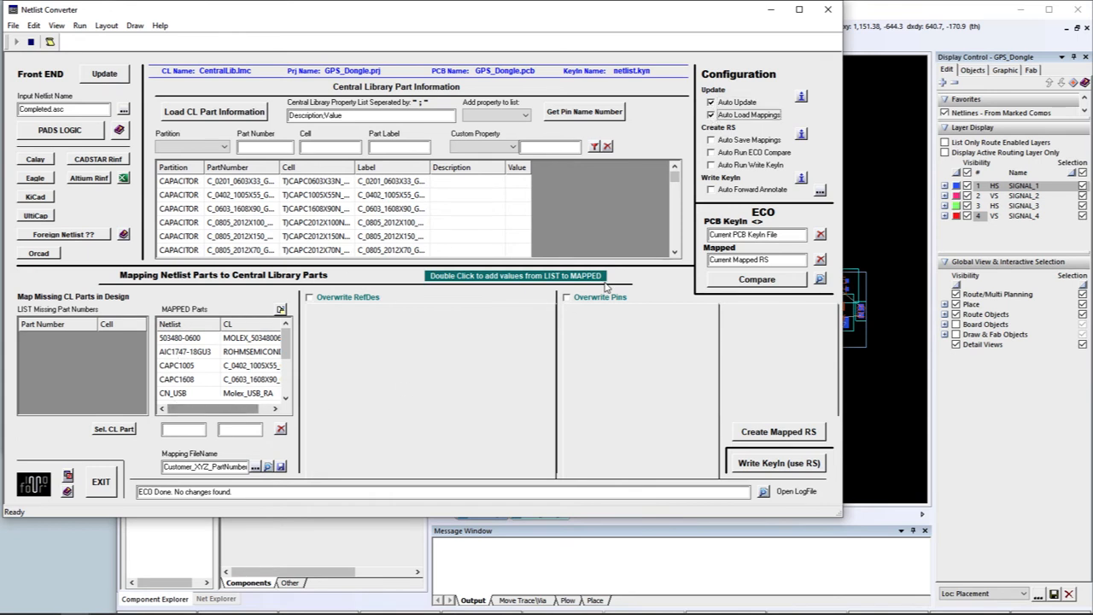
click(712, 140)
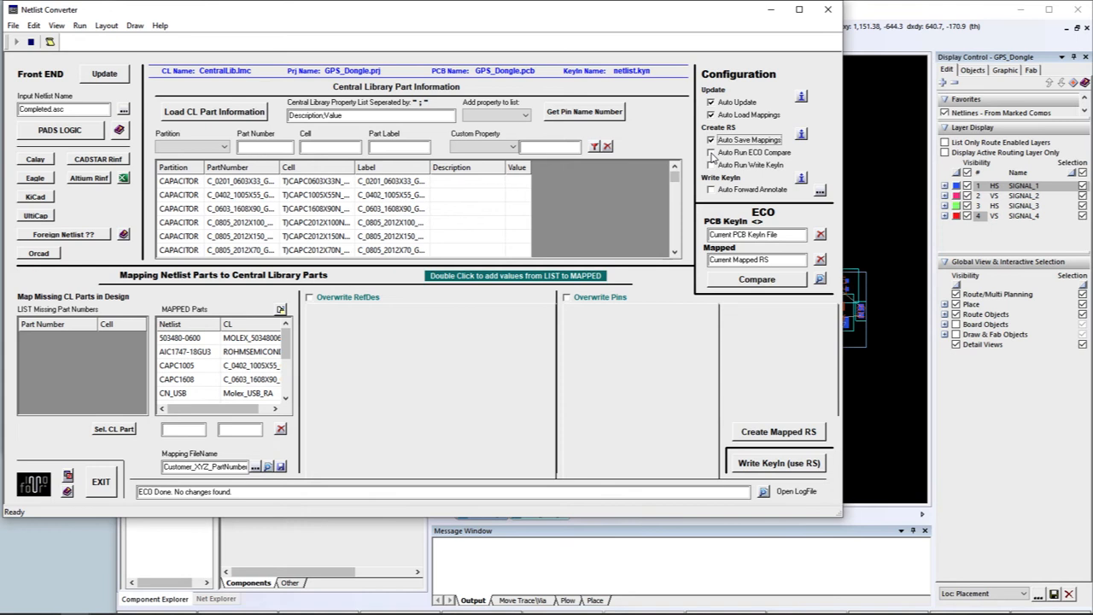
click(711, 152)
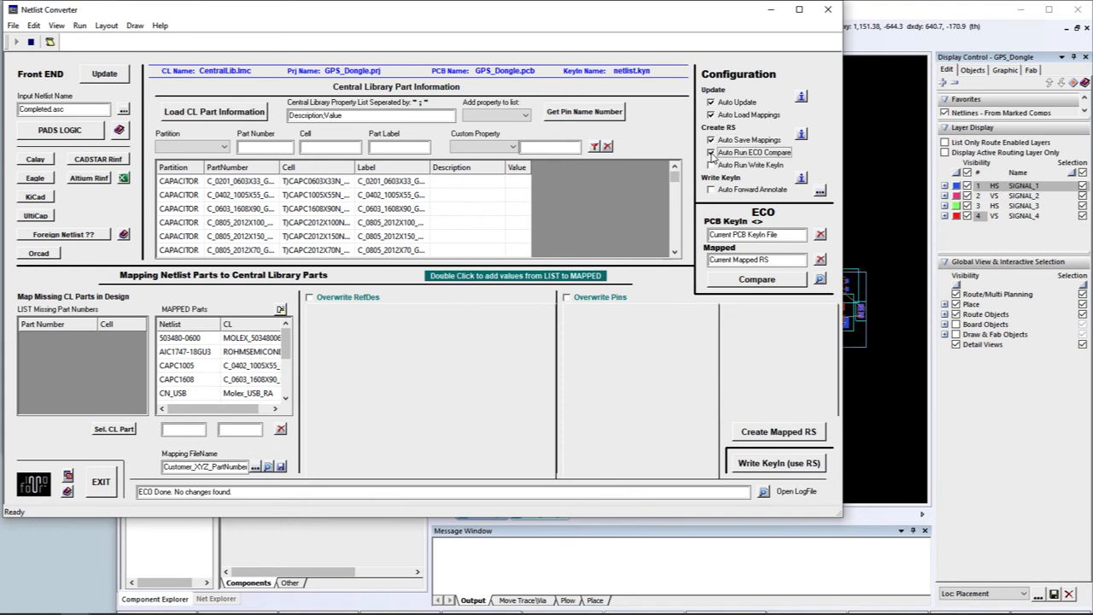
click(712, 166)
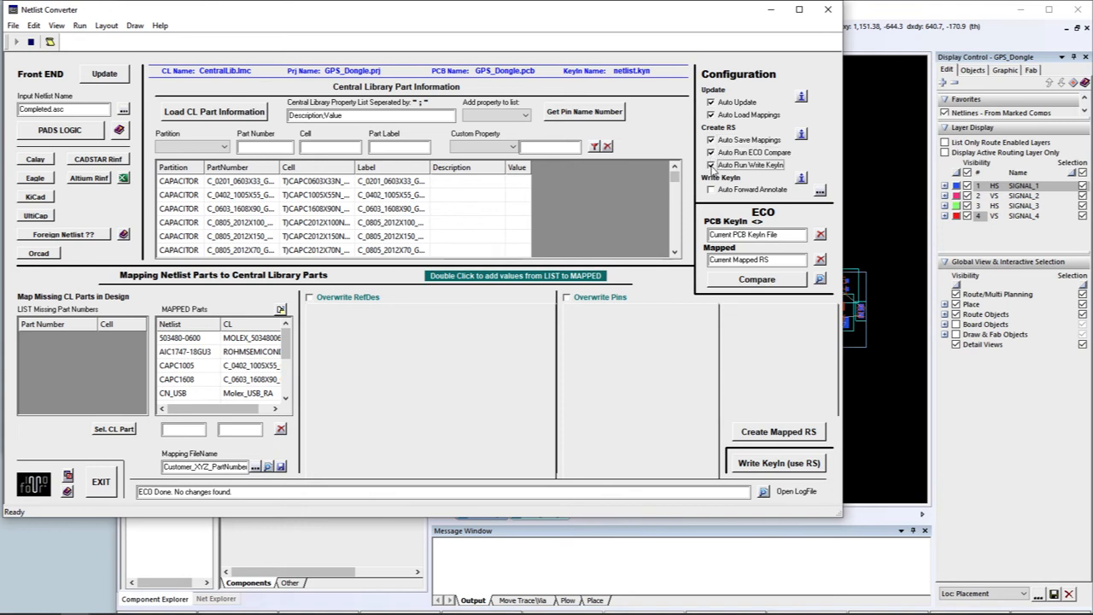
click(709, 190)
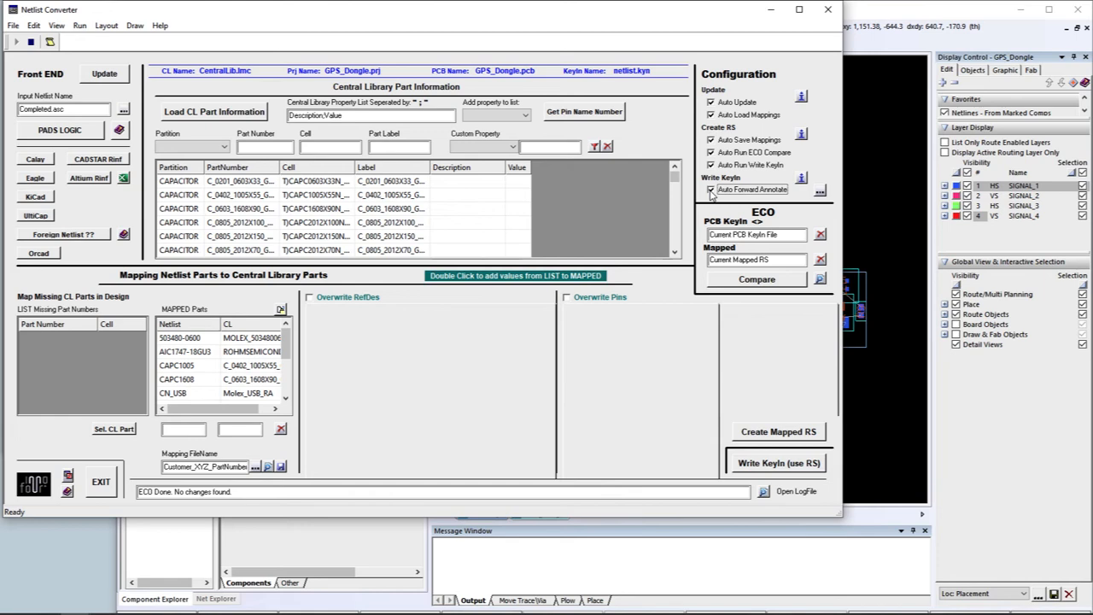
click(827, 10)
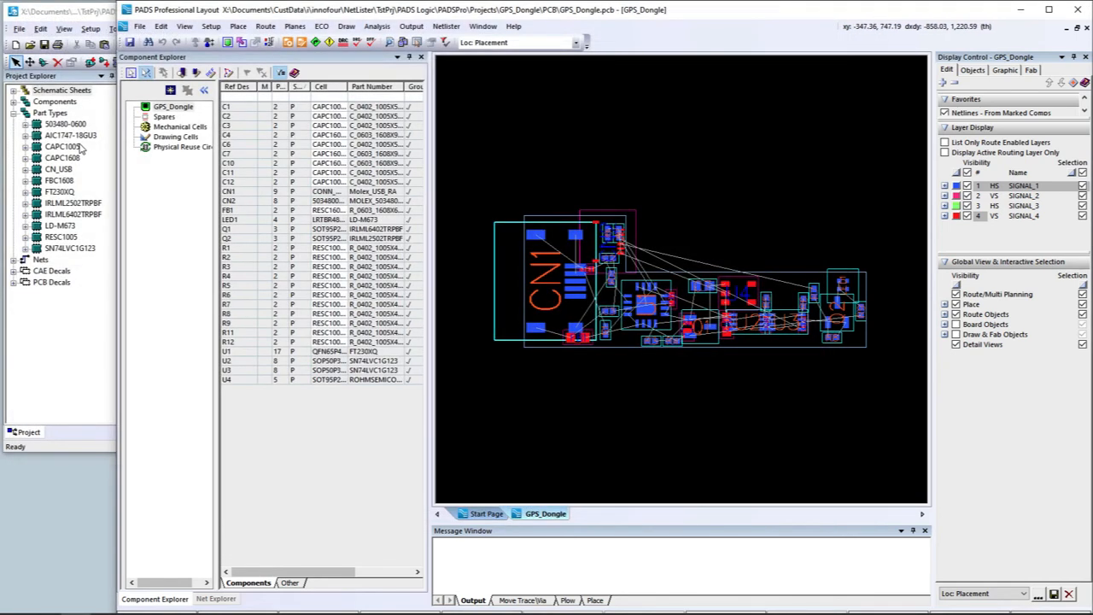
- In PADS Logic, copy the 27R resistor R1 and place two copies side by side in the free area above it
click(72, 14)
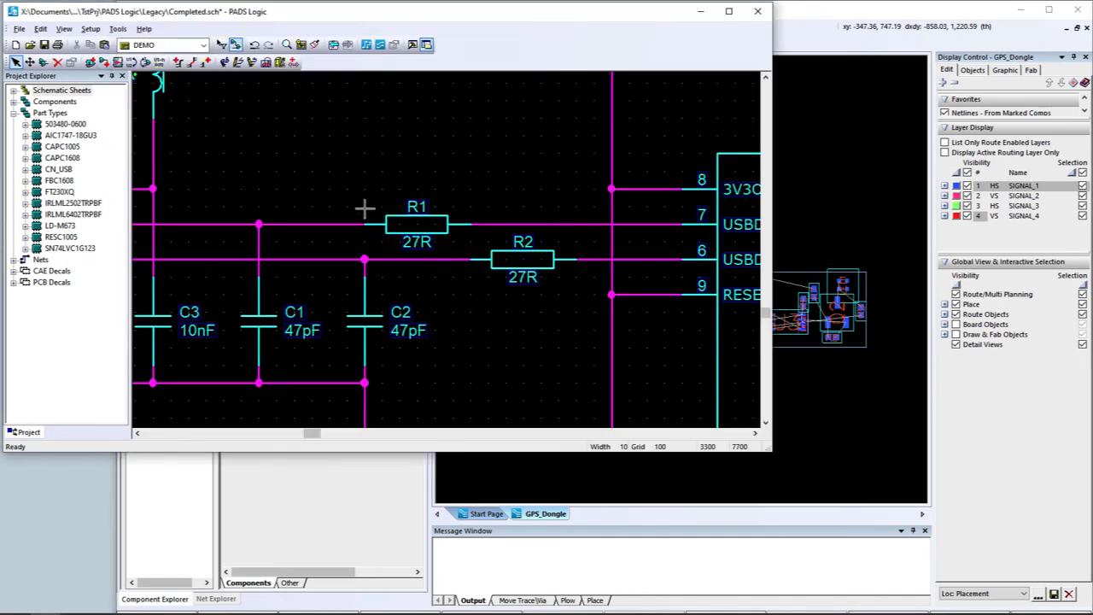
click(404, 220)
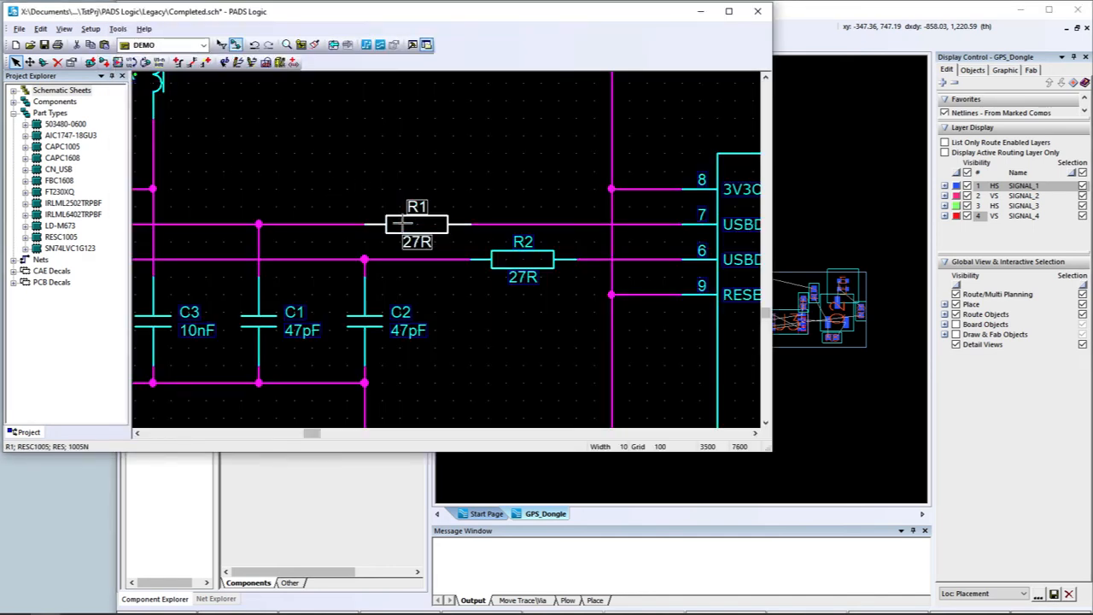
key(ctrl+v)
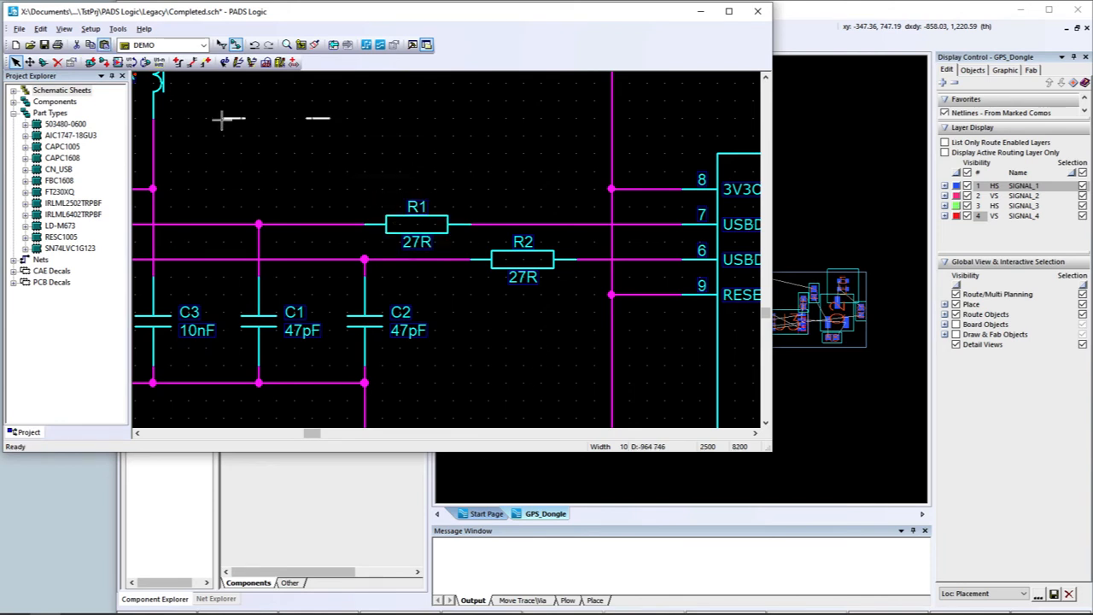
click(224, 118)
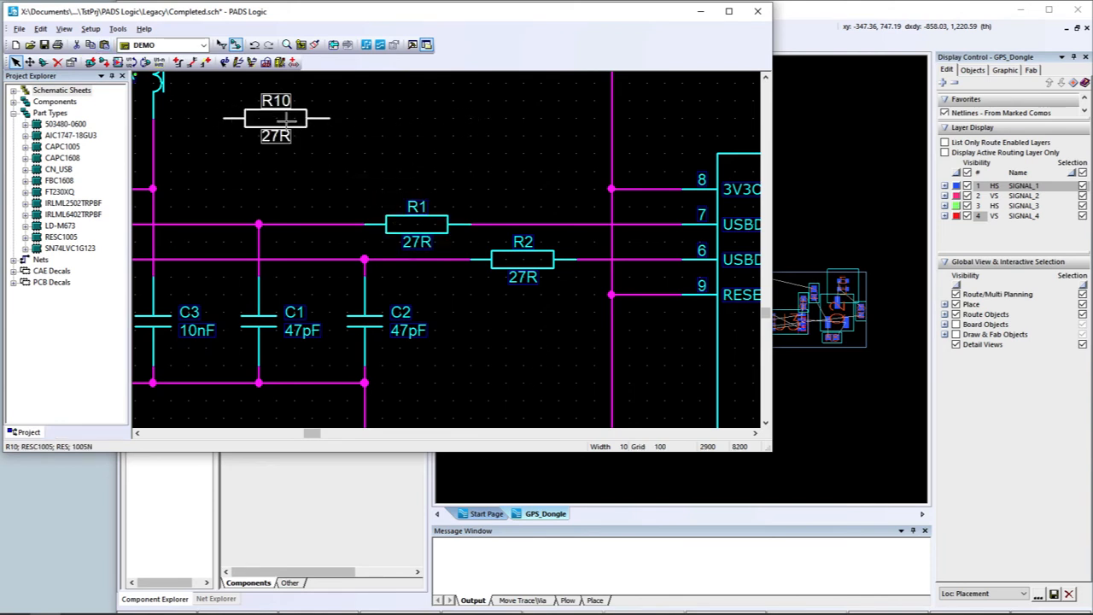
key(ctrl+v)
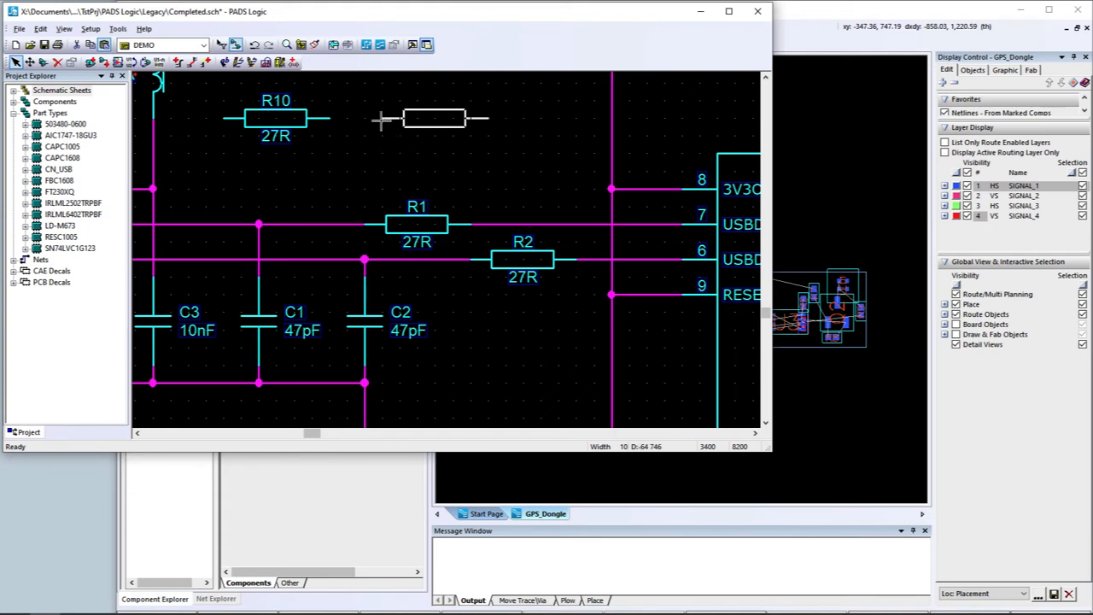
click(382, 118)
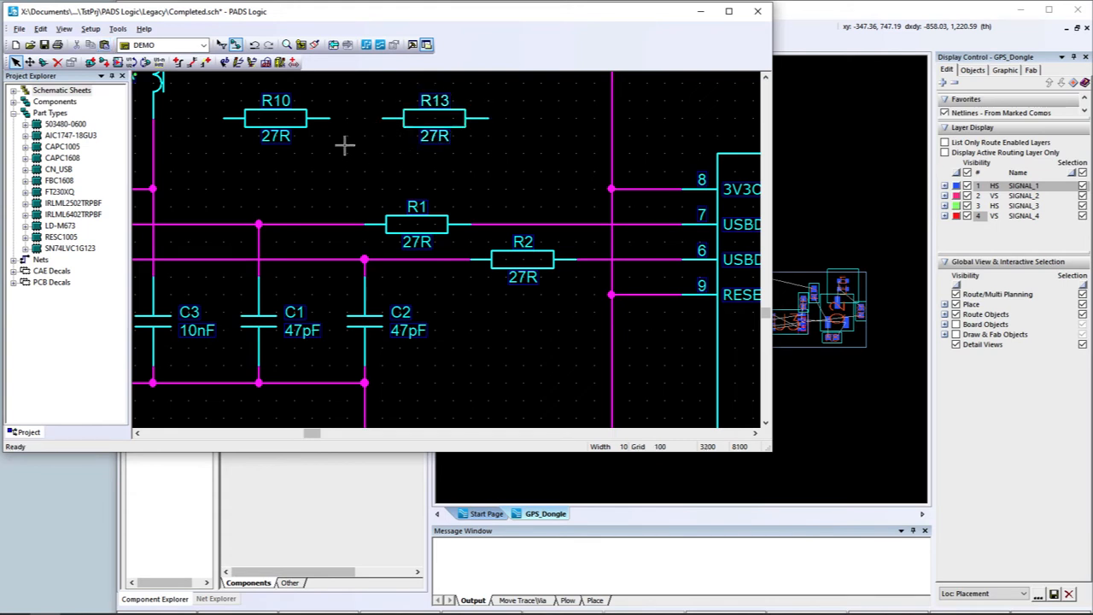
- Connect the facing pins of the two copied resistors and name the connecting net ABC
key(F2)
click(330, 118)
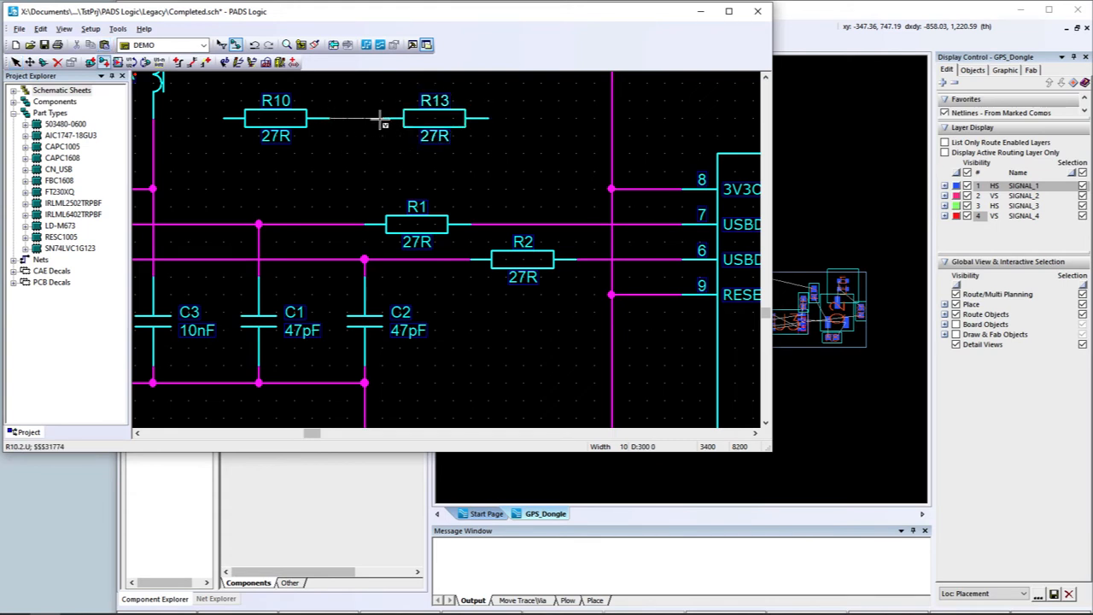
click(381, 119)
key(Escape)
double_click(360, 119)
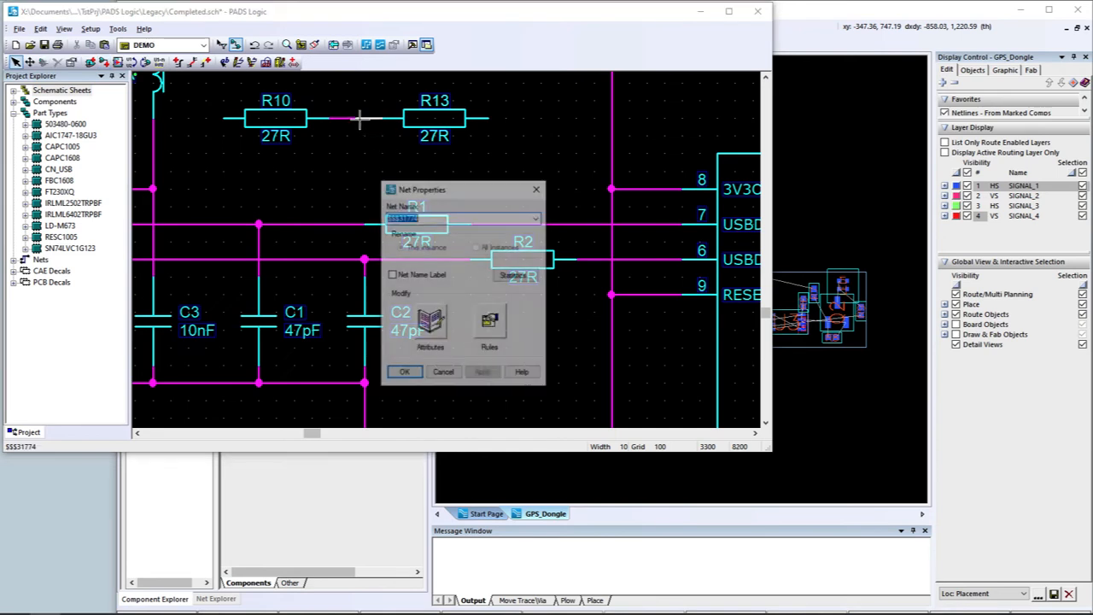
text(ABC)
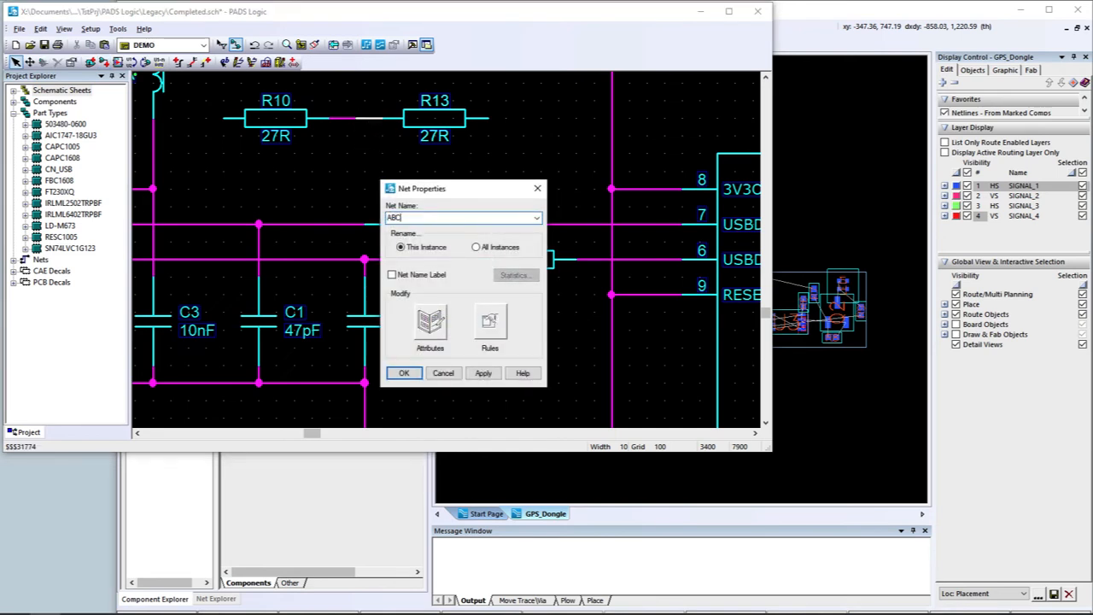
click(404, 372)
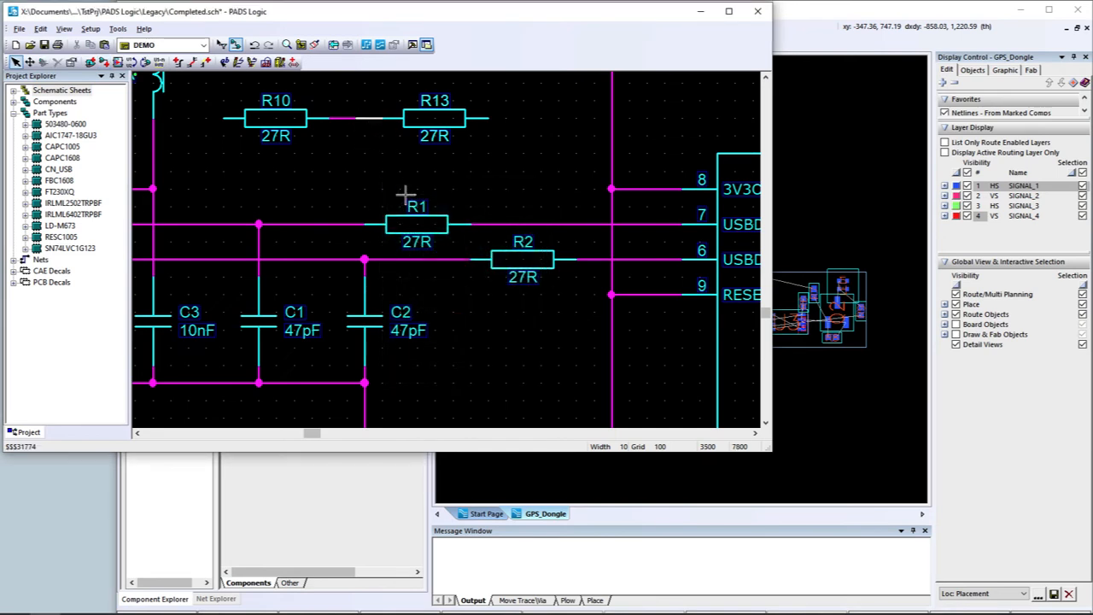
- Create a class named ABC in the design rules and assign the ABC net to it
click(90, 29)
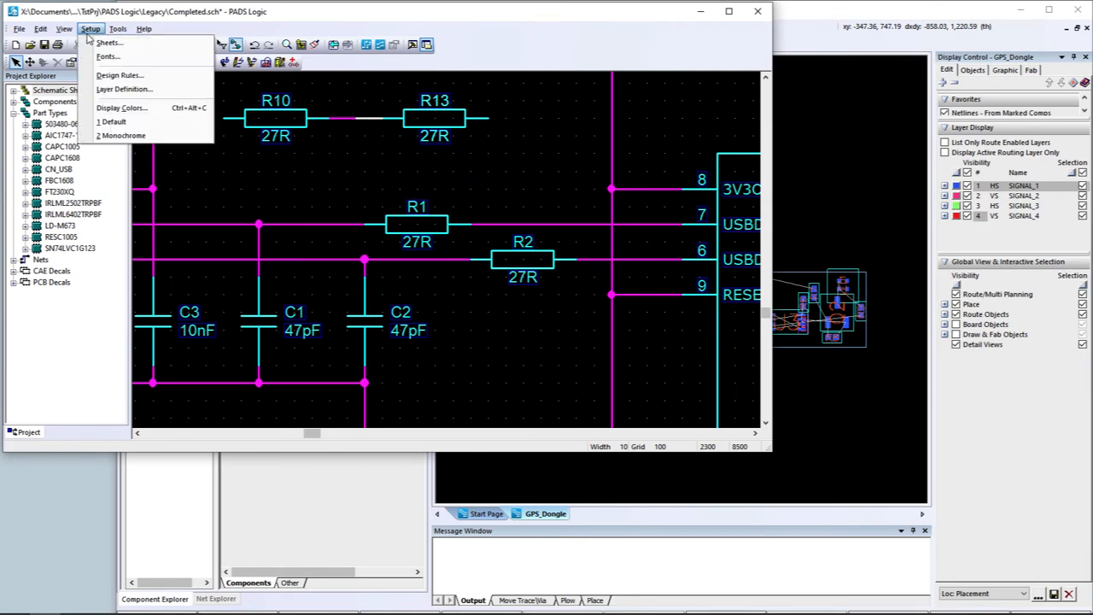
click(110, 77)
click(345, 292)
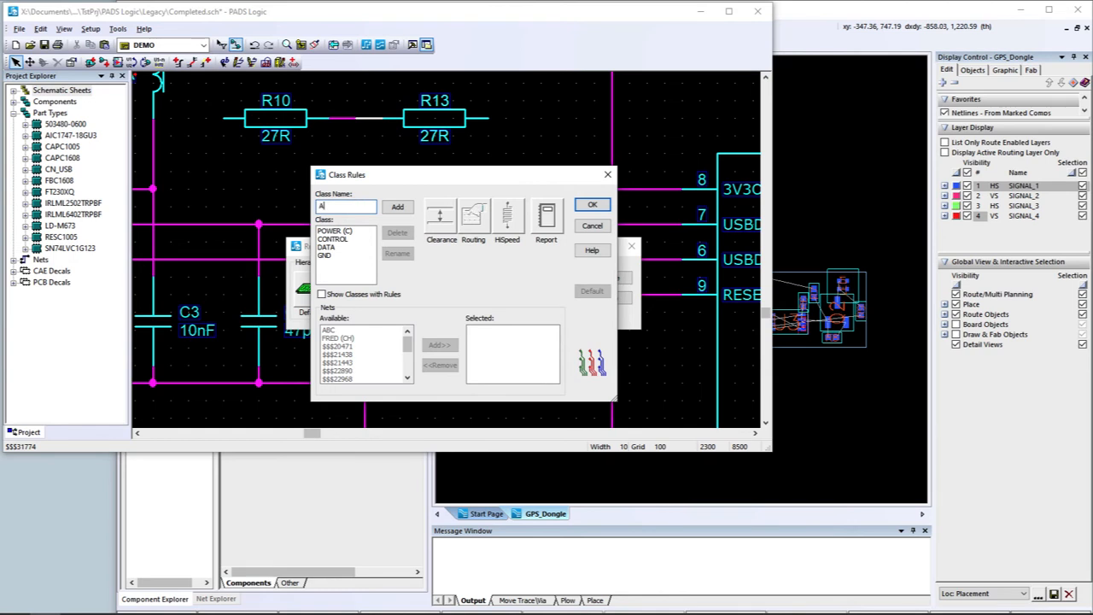
text(ABC)
click(397, 207)
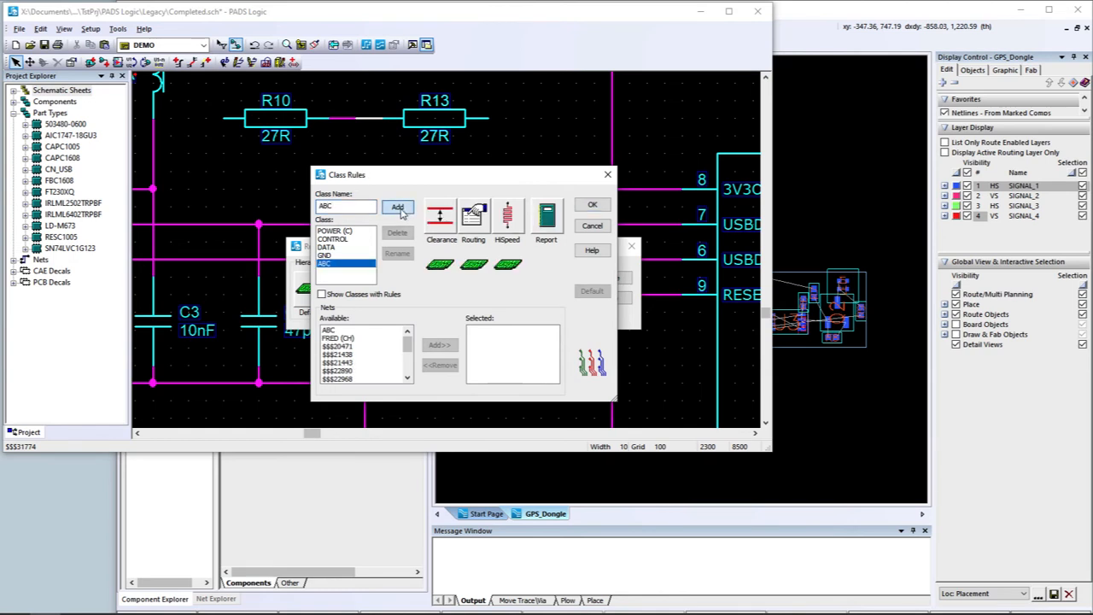
click(339, 332)
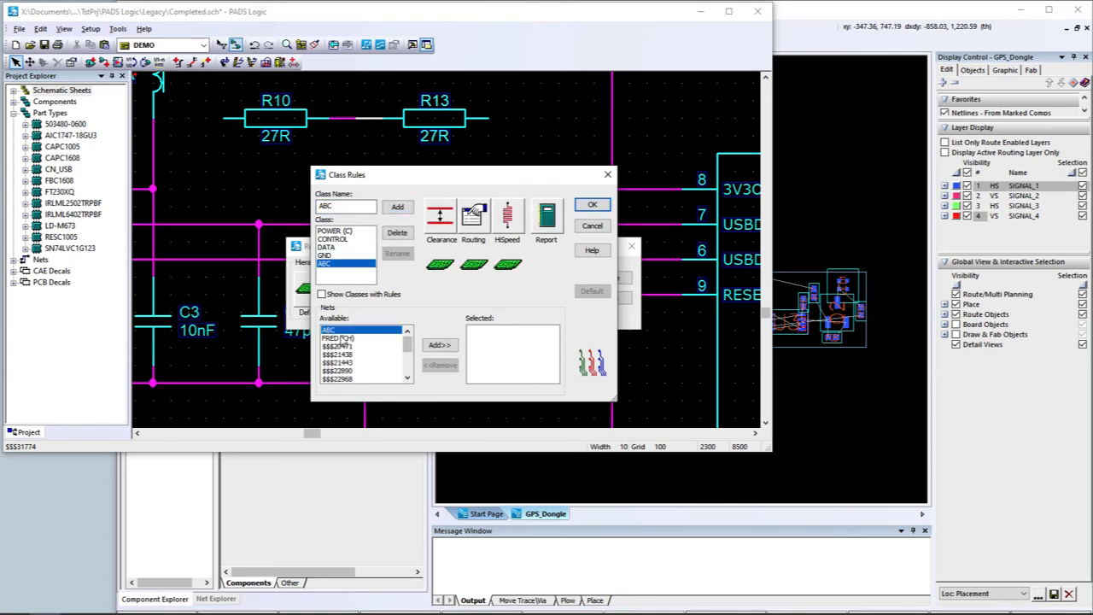
click(439, 346)
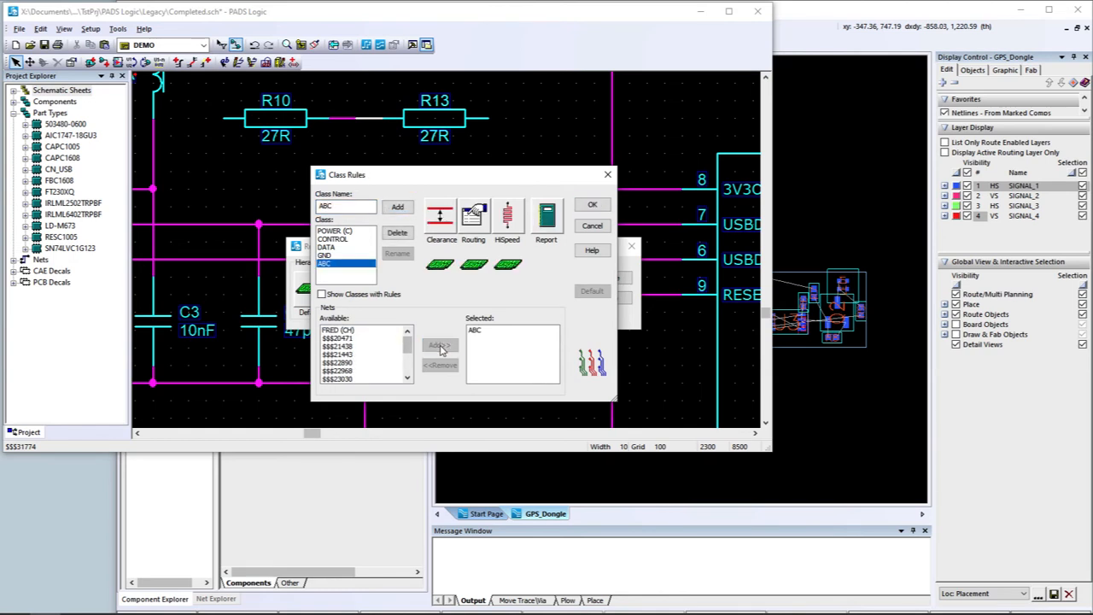
click(592, 205)
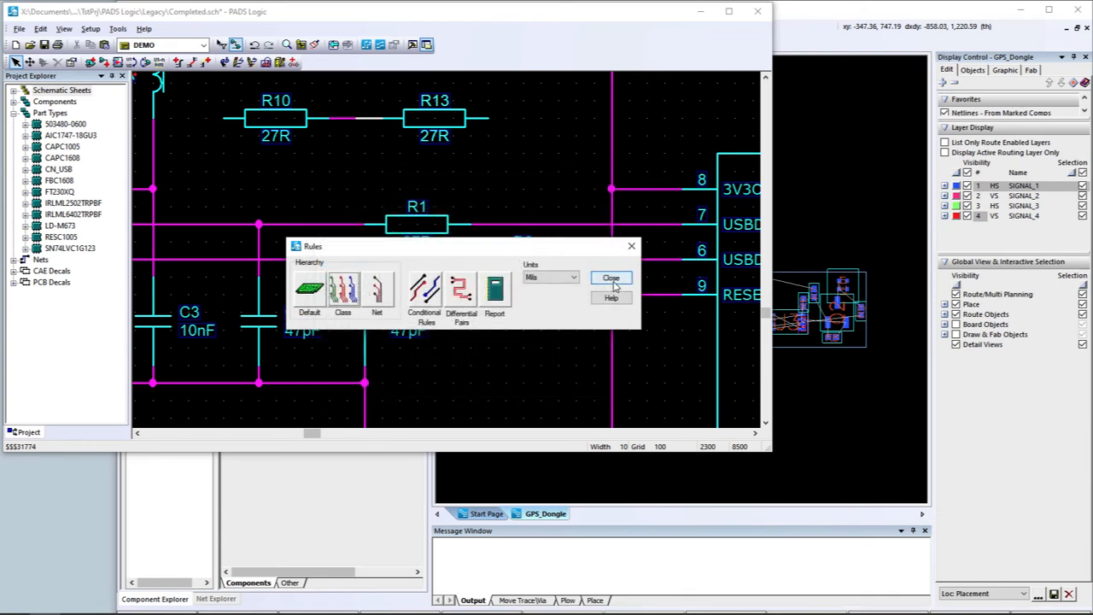
click(611, 277)
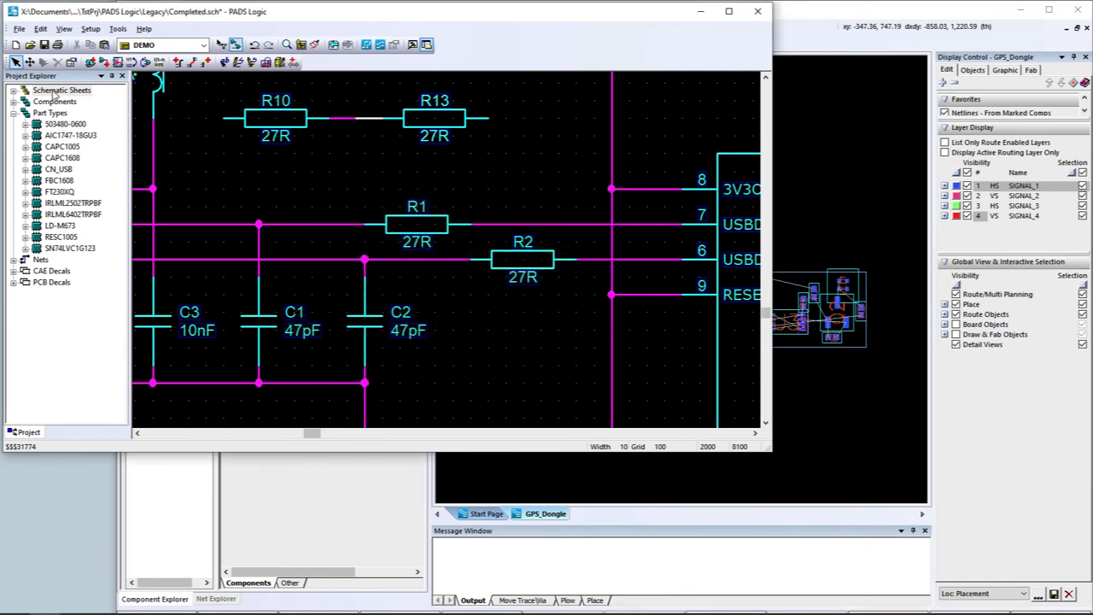
- Save the schematic, export its layout netlist with design rules over the existing Completed.asc, and close the netlist and error reports
click(44, 46)
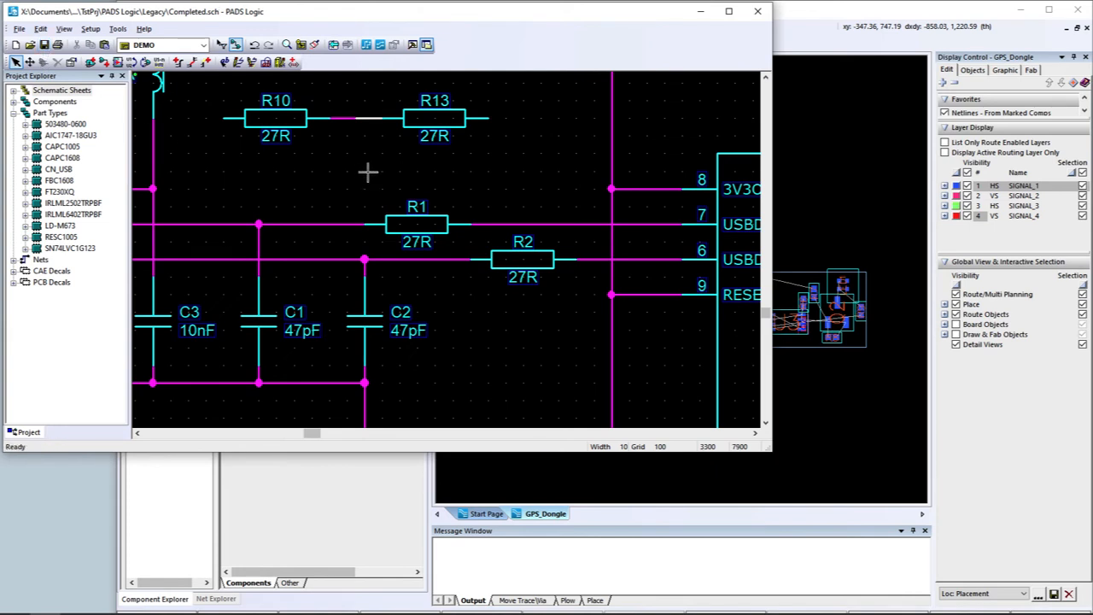
click(118, 29)
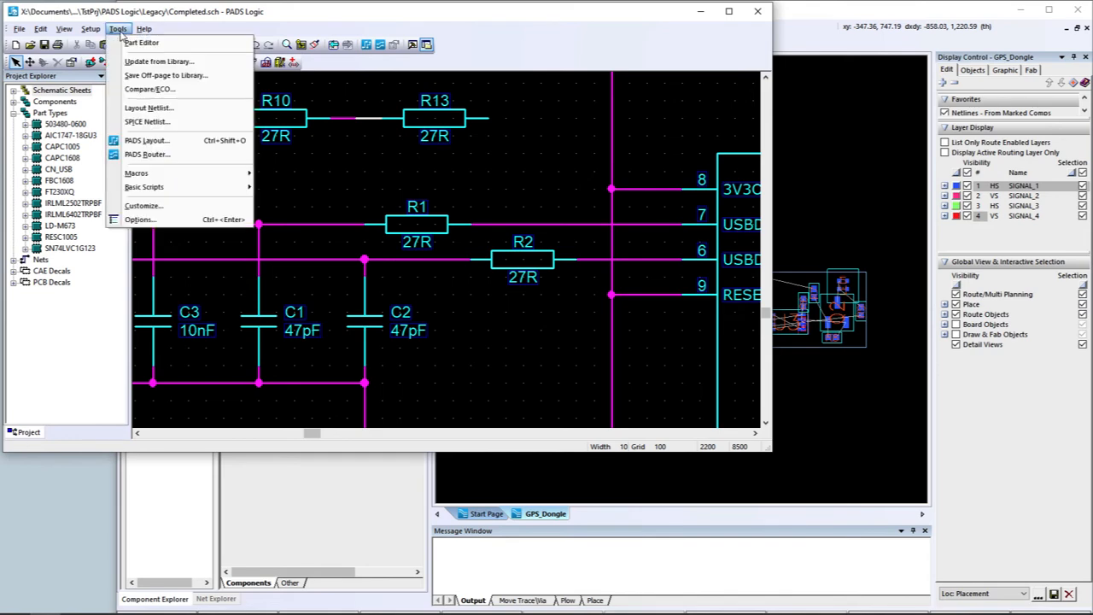
click(150, 108)
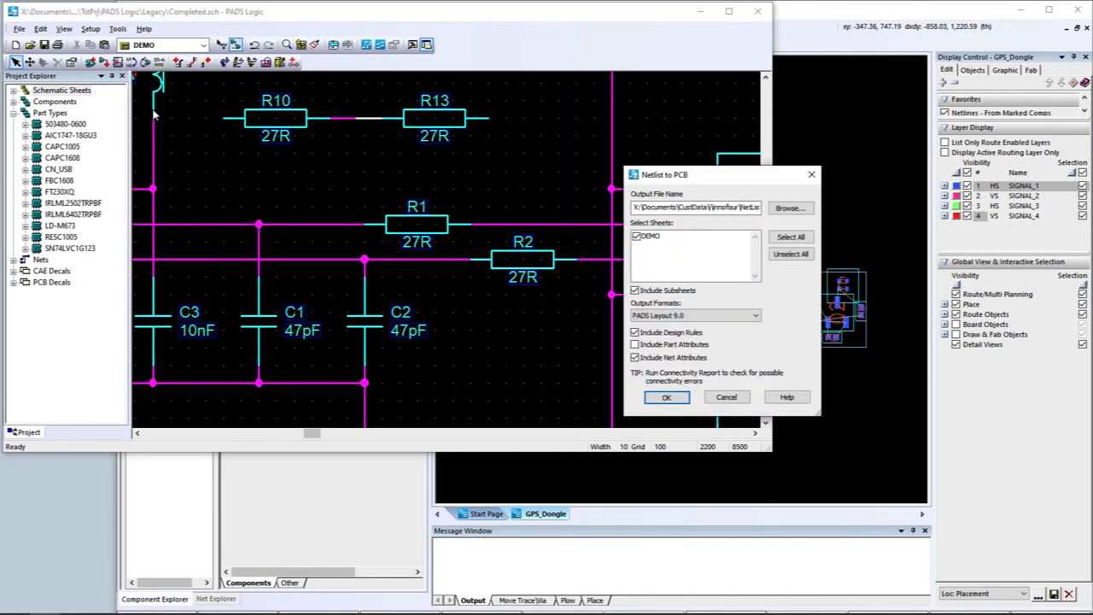
drag(699, 208, 787, 204)
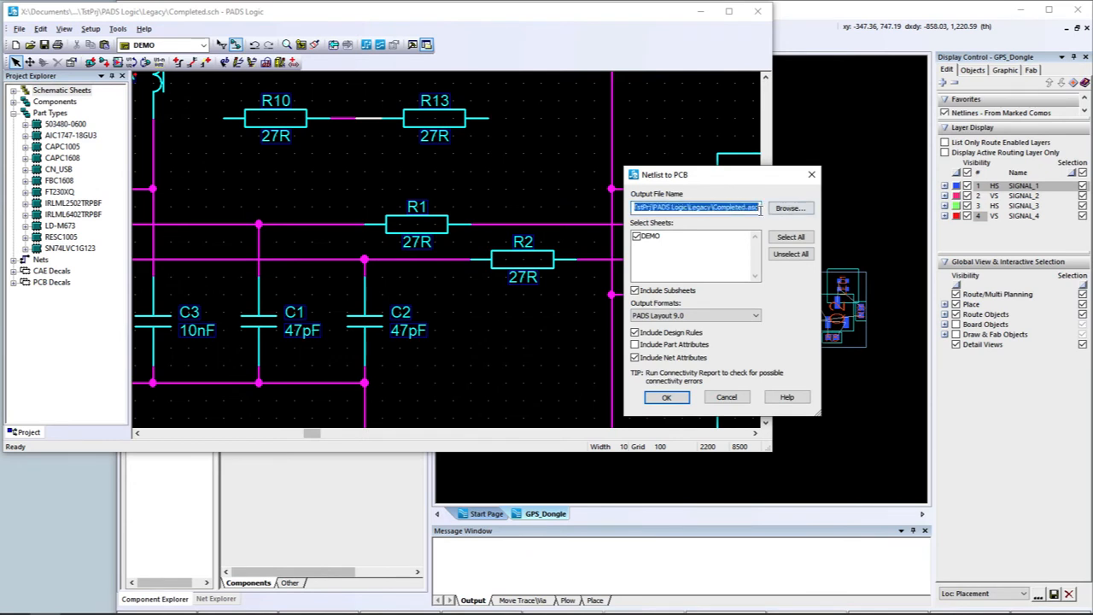
click(719, 210)
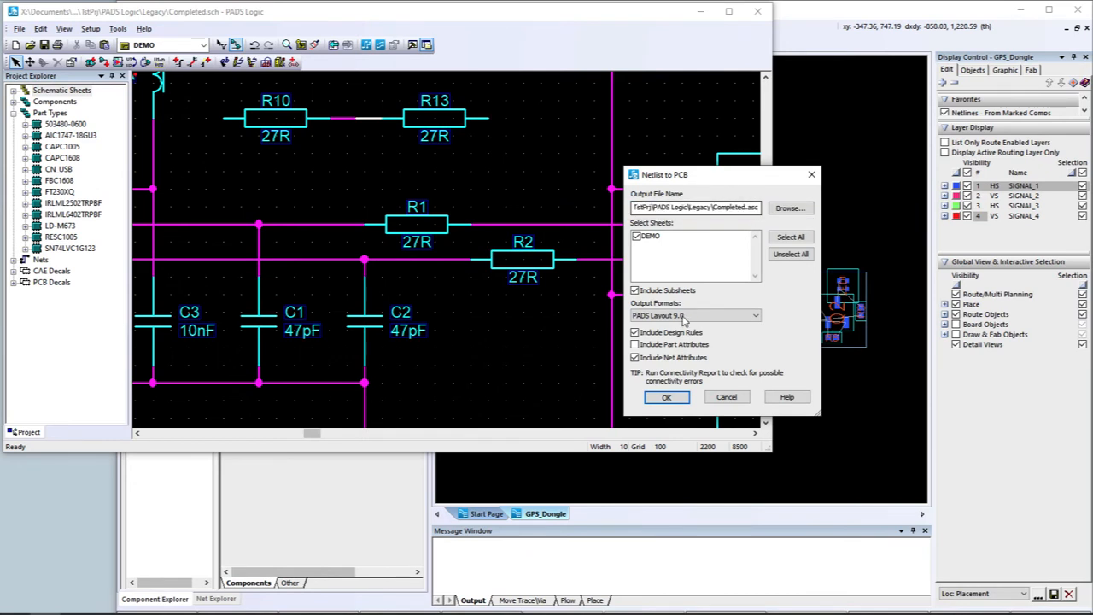
click(671, 397)
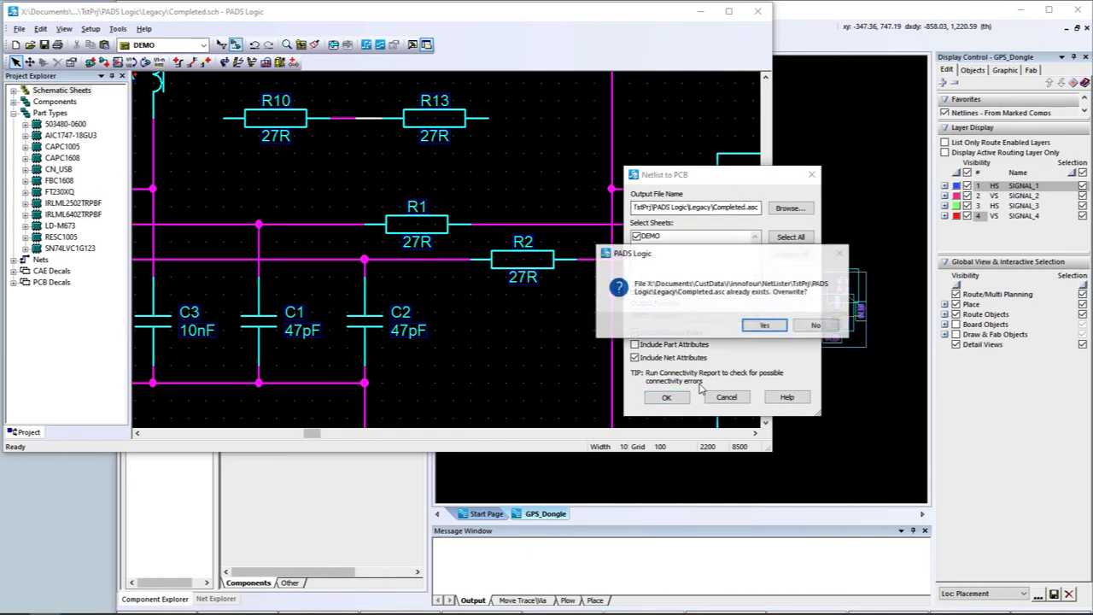
click(764, 325)
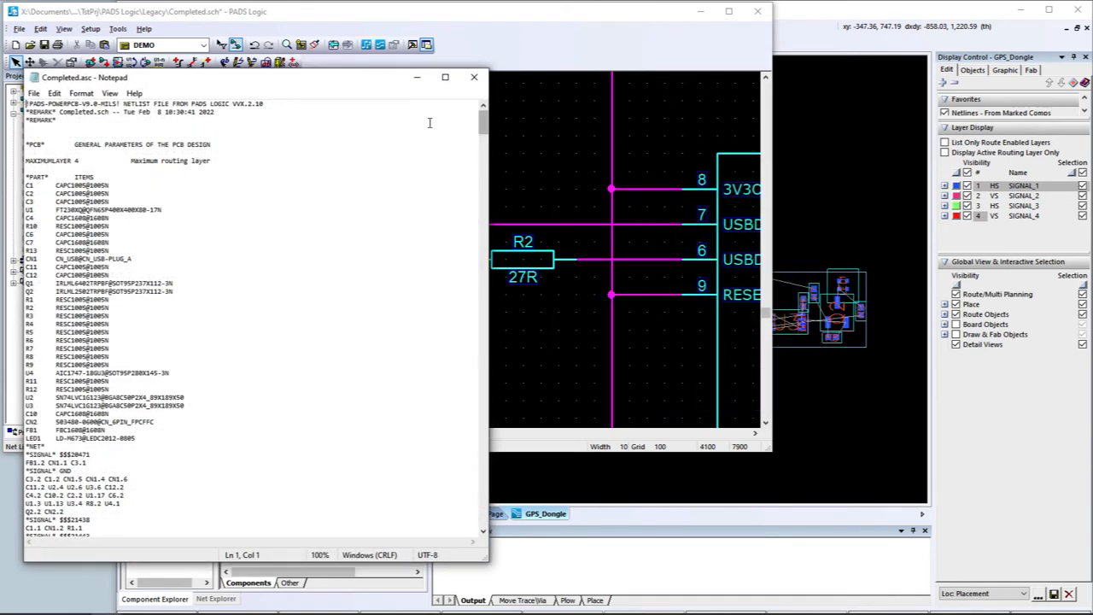
click(475, 78)
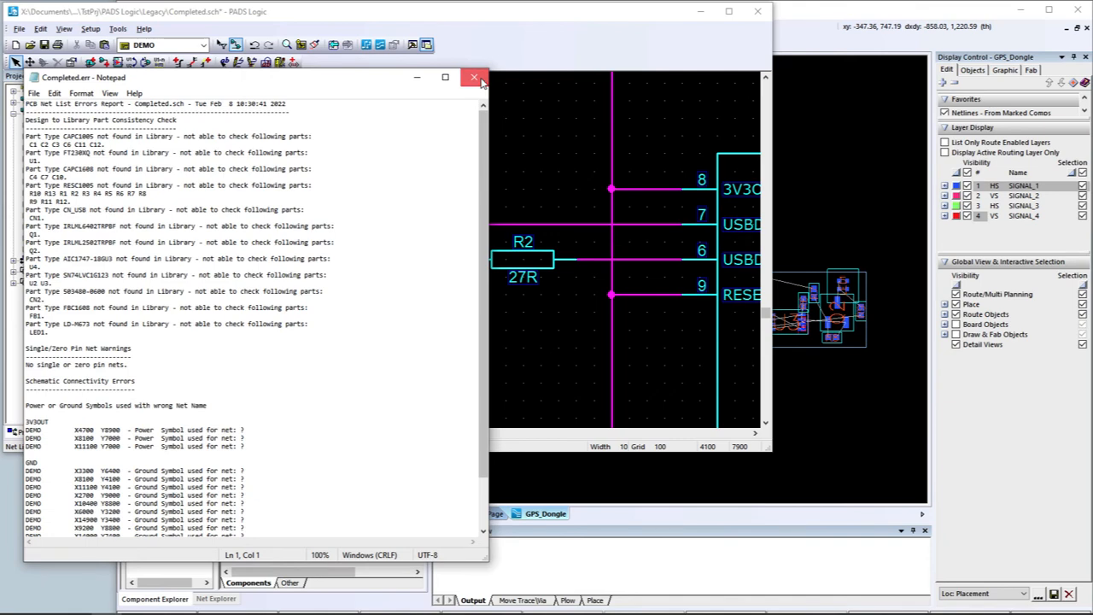
click(476, 78)
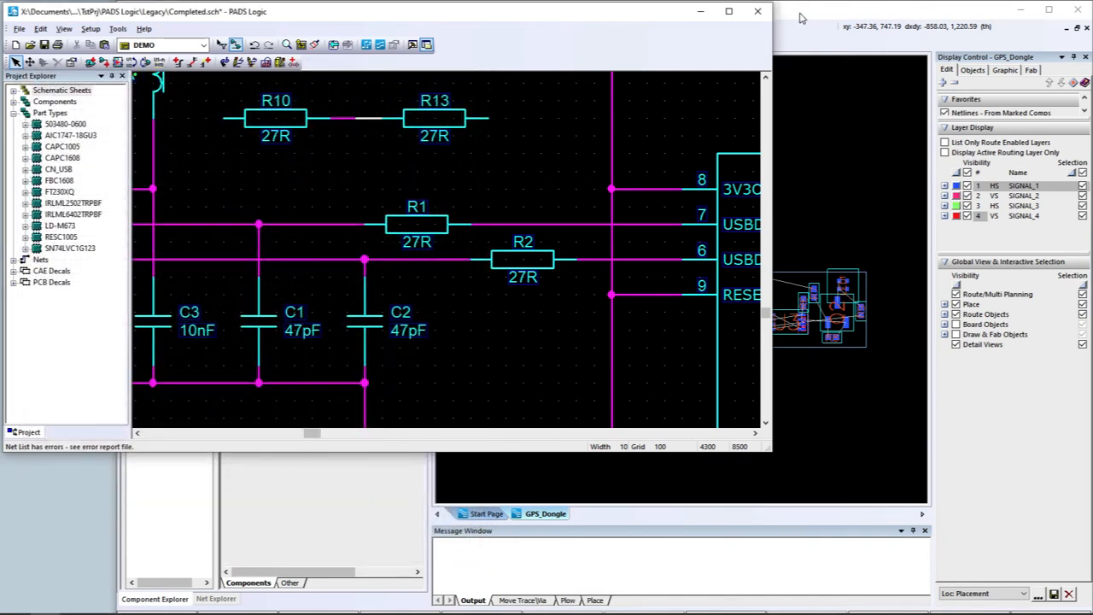
- Switch to PADS Professional Layout, open the Netlister form and let it load the updated Completed.asc netlist
click(929, 16)
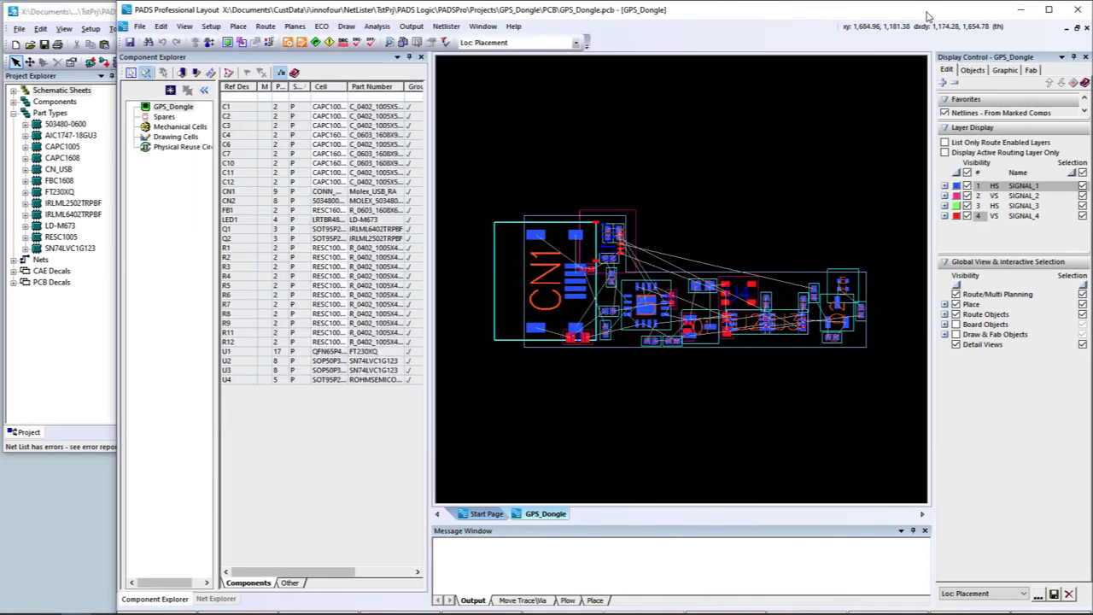
click(441, 28)
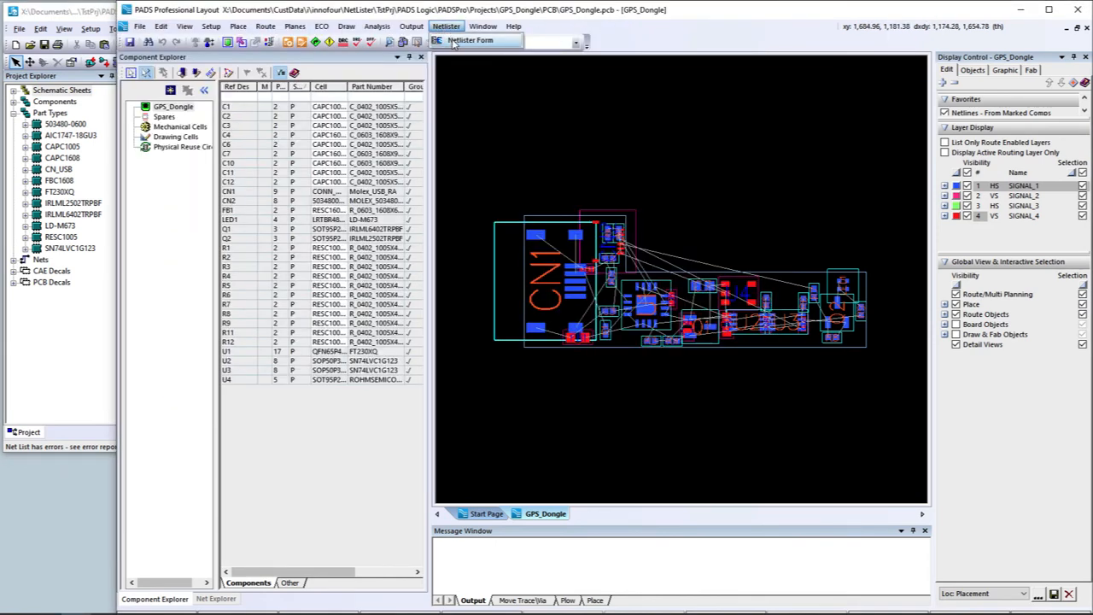
click(454, 42)
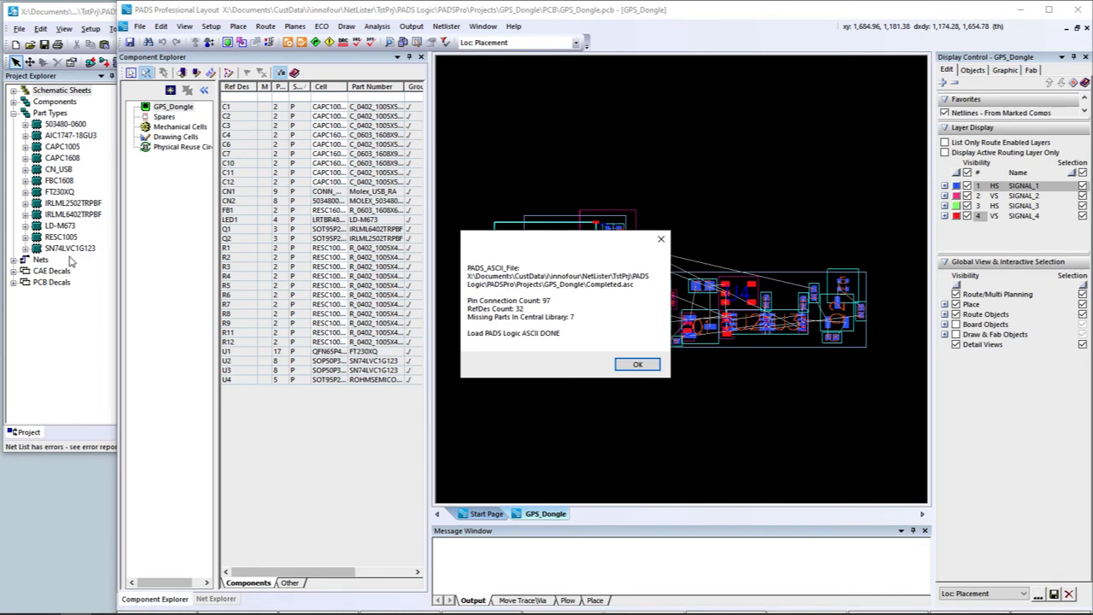
click(636, 365)
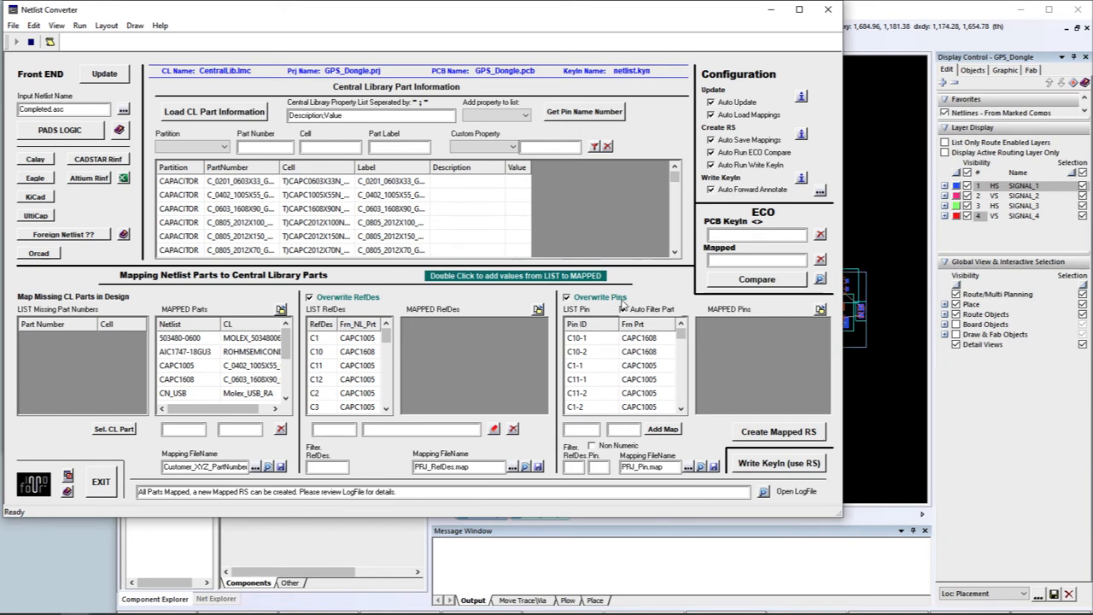
- Examine the part properties of capacitor C7 in the GPS_Dongle layout to see its assigned part, then close them
click(885, 184)
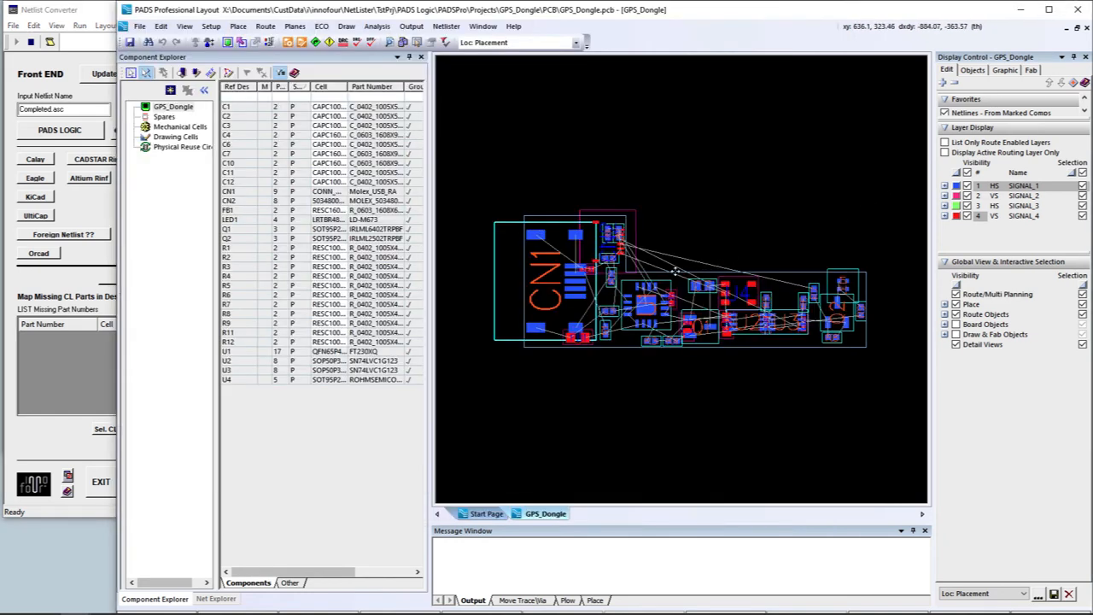
scroll(694, 305, up, 5)
click(685, 311)
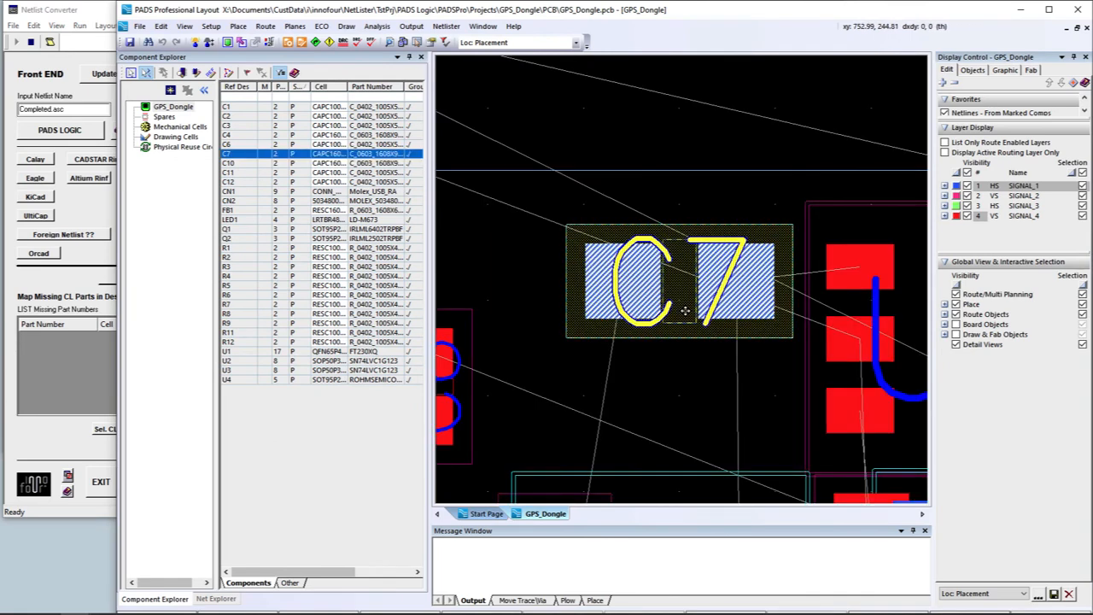
right_click(685, 311)
mouse_move(768, 282)
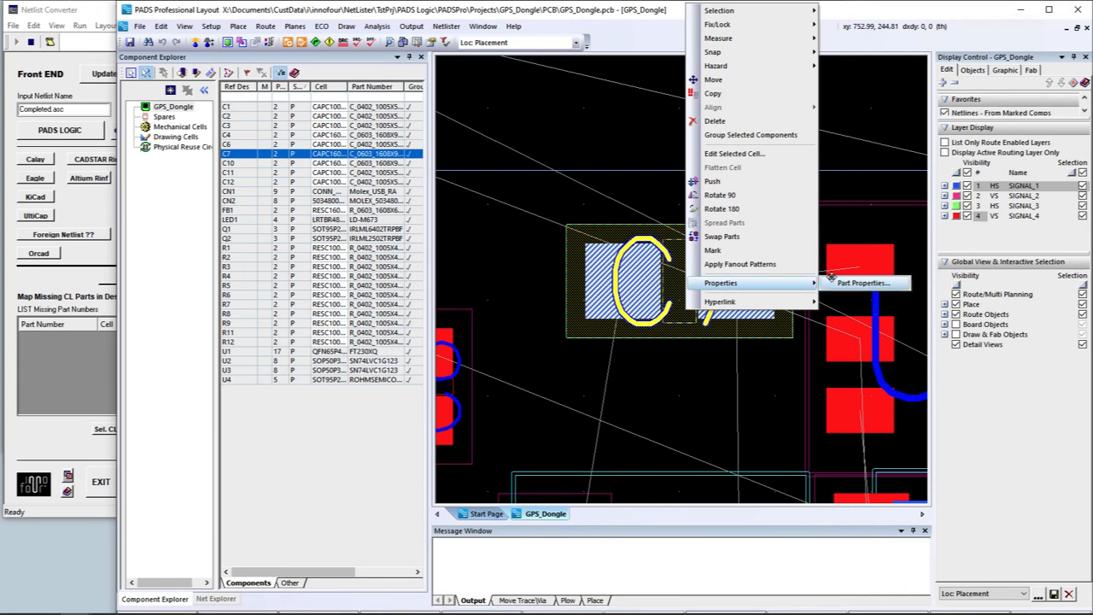
click(862, 283)
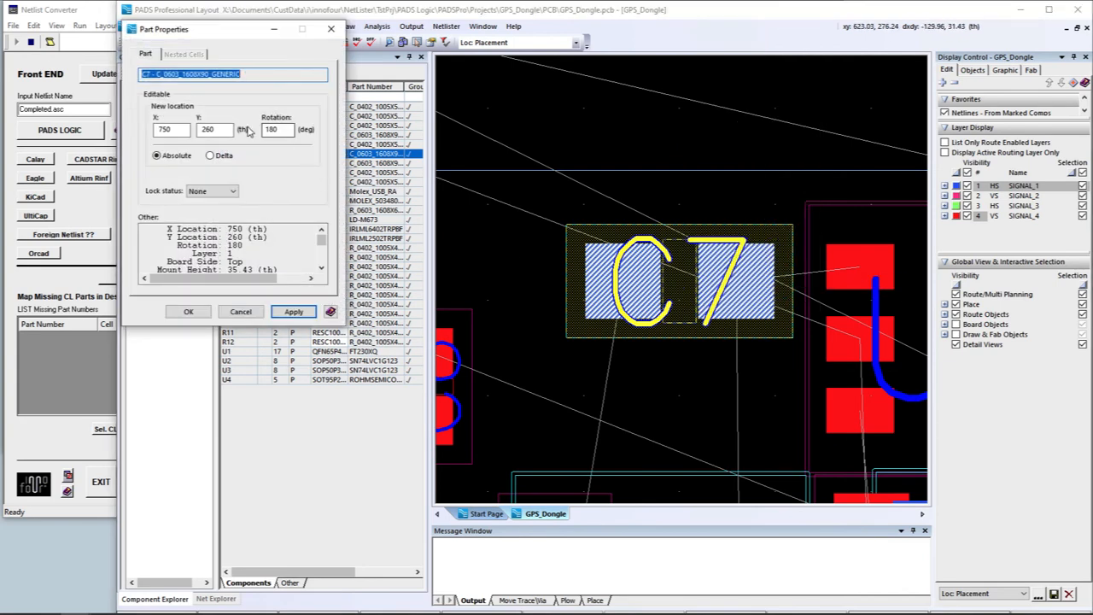
click(331, 28)
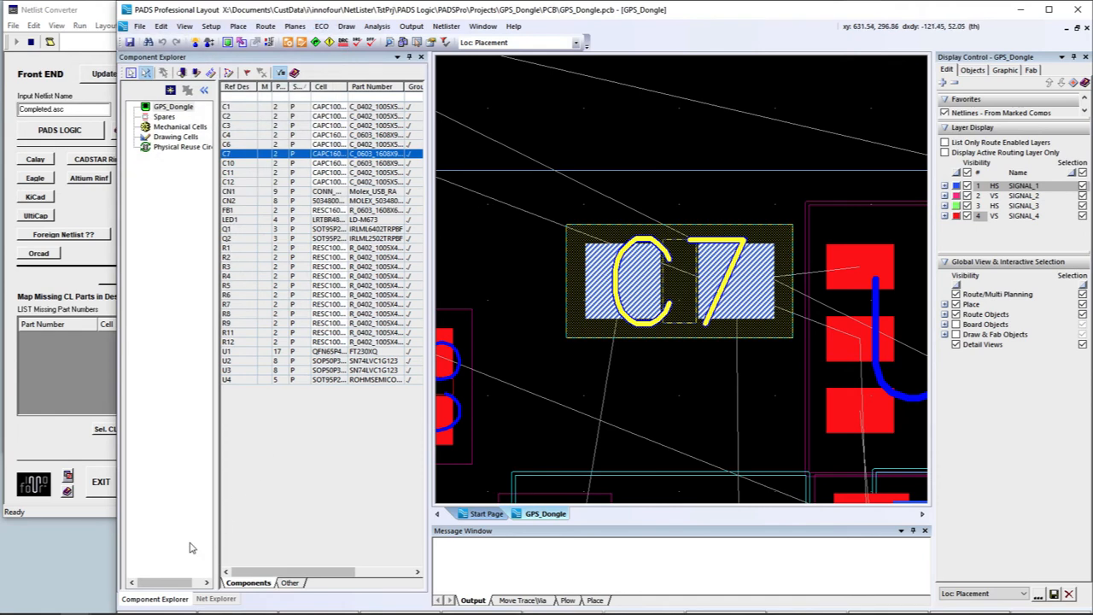
- In Netlist Converter, filter the RefDes list to C7 and map it to the central library part C_0402_1005X55_GENERIC
click(182, 567)
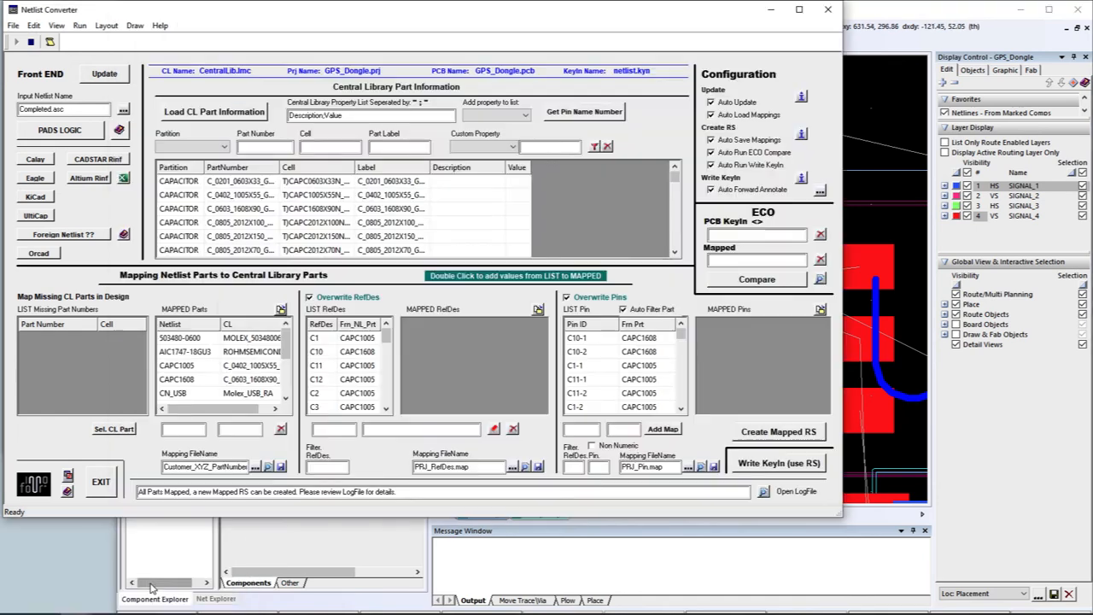
click(330, 467)
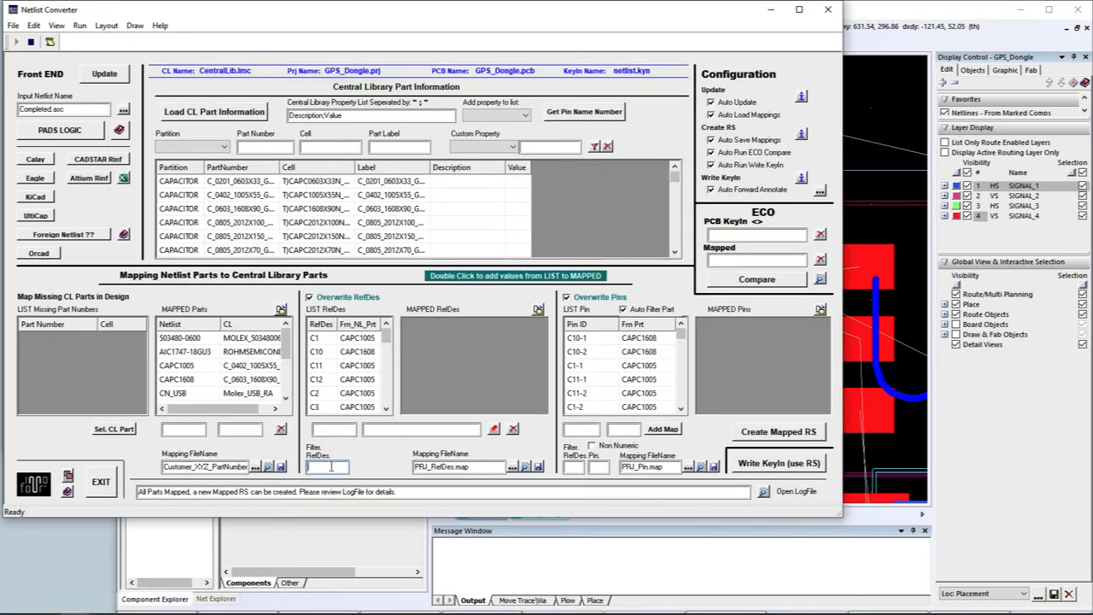
text(C7)
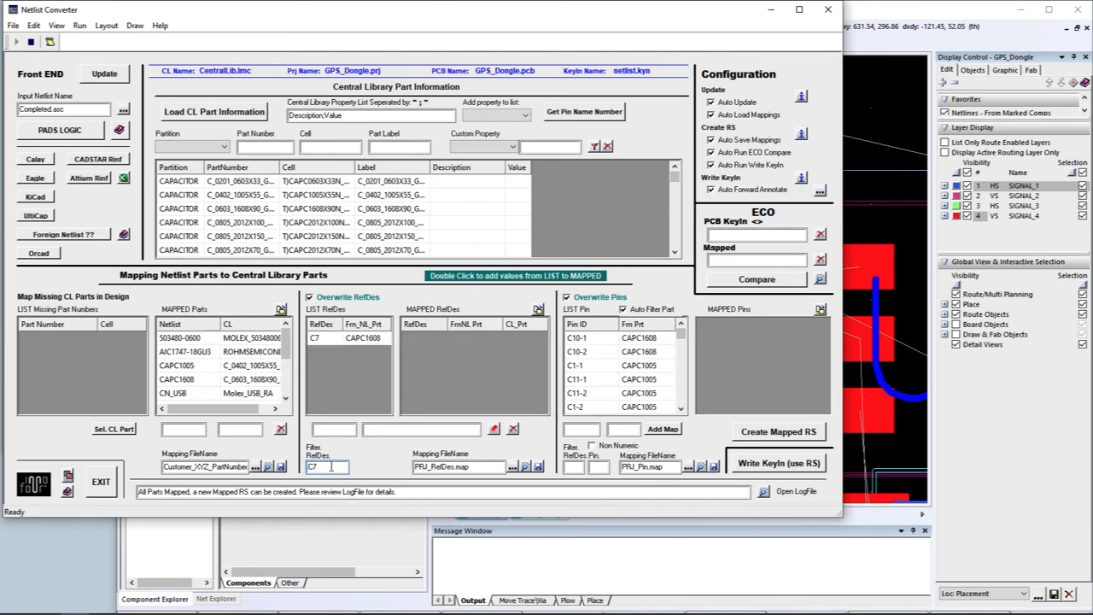
double_click(365, 338)
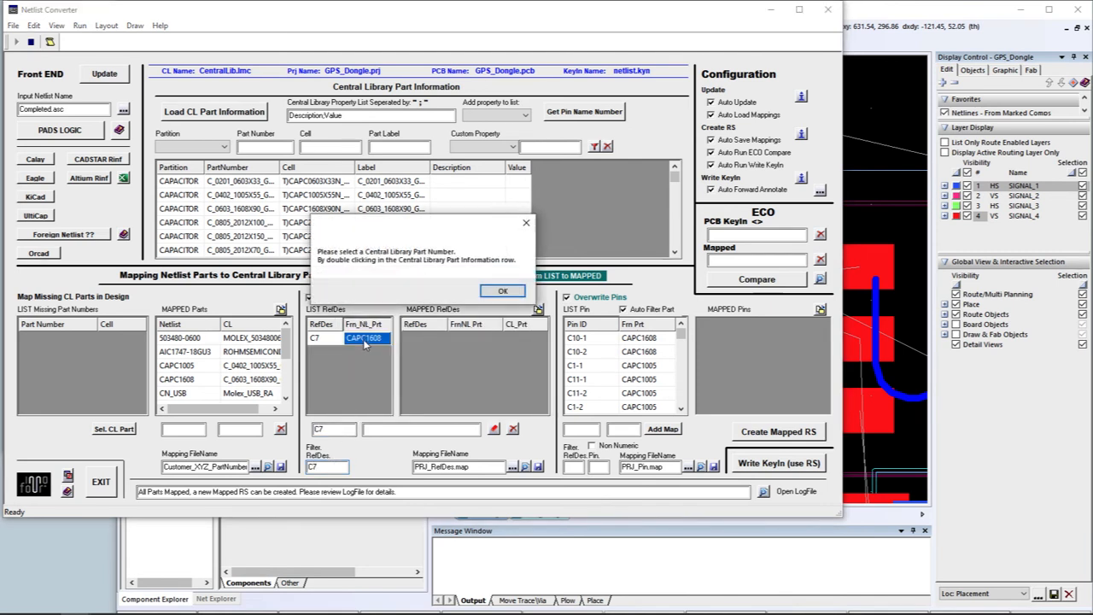
click(495, 292)
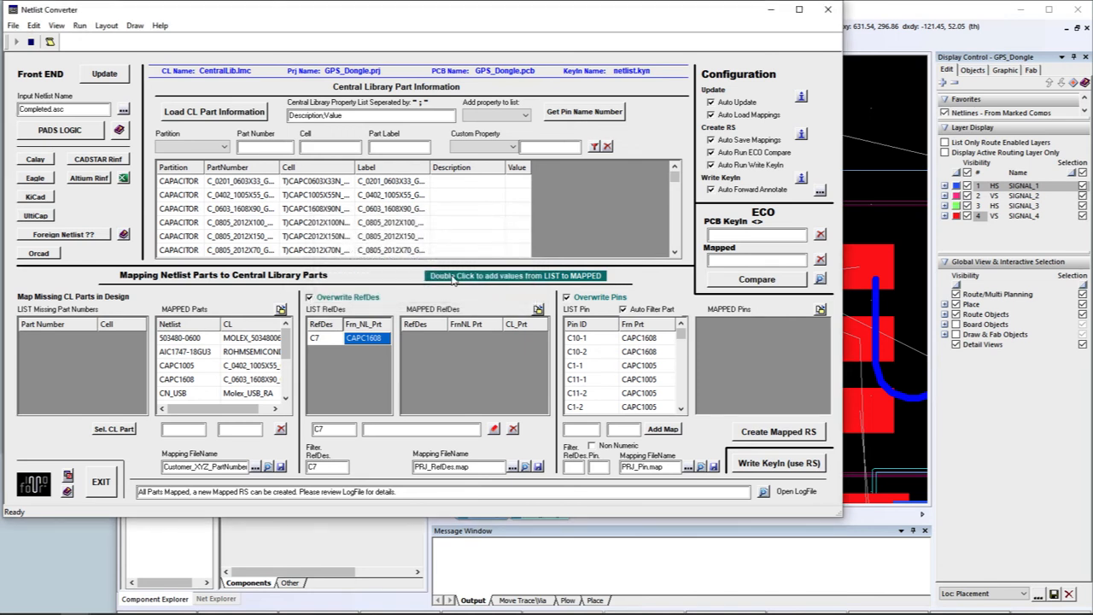
click(221, 196)
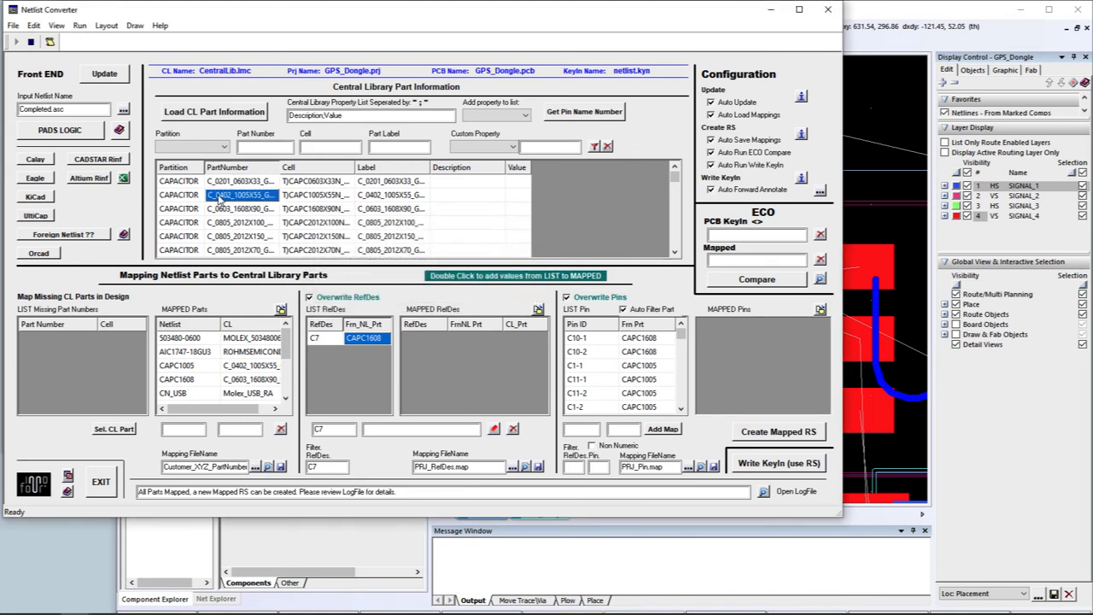
double_click(220, 196)
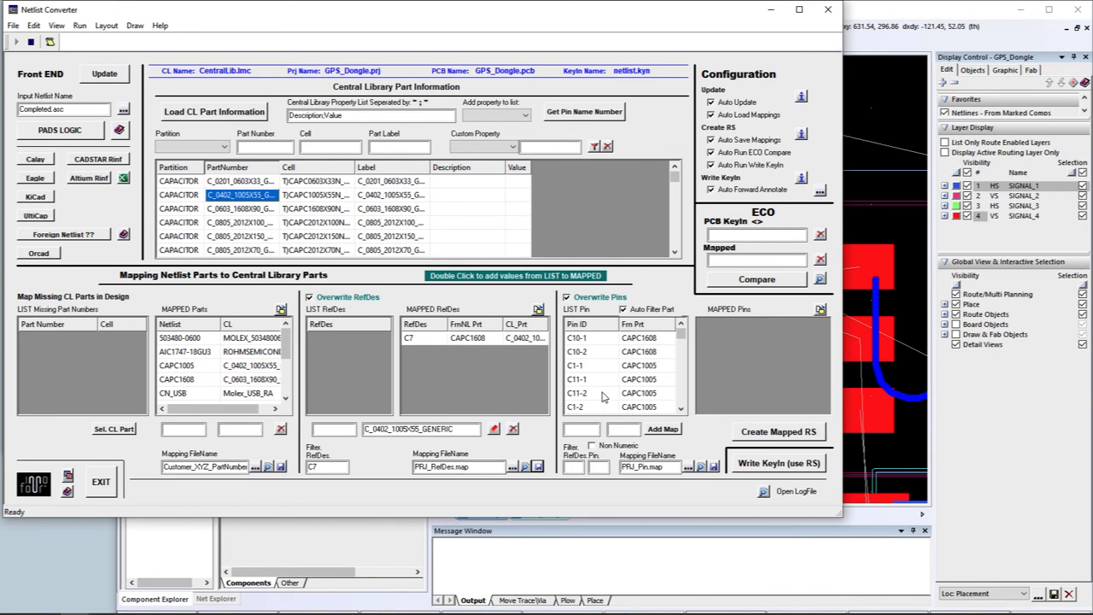
- In PADS Professional Layout, mark transistor Q2 to isolate its netlines and examine its pin connections
click(872, 214)
right_drag(888, 254, 780, 195)
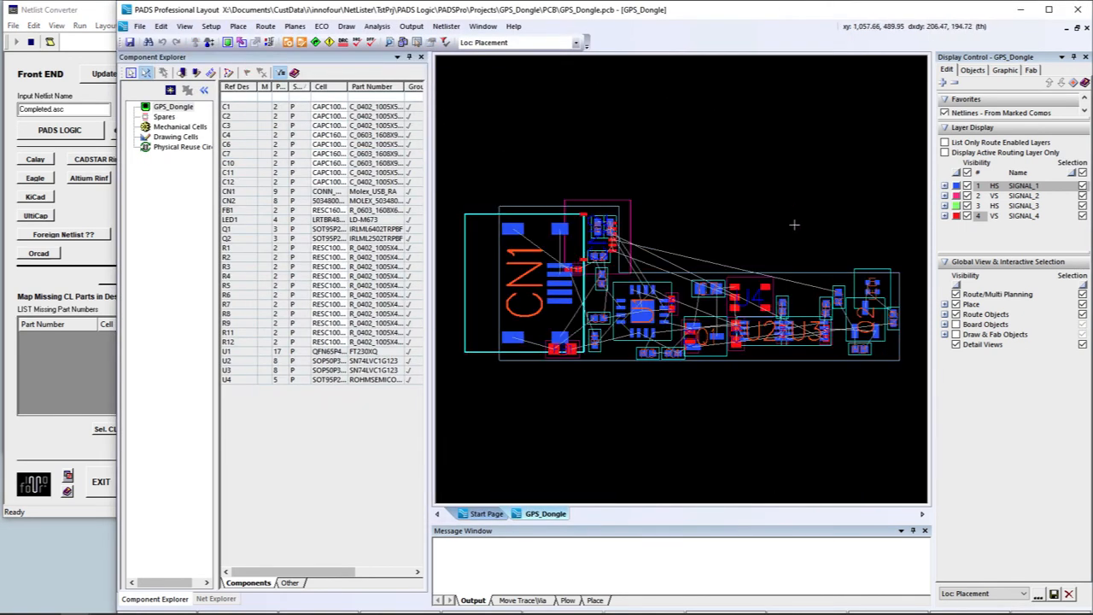
click(866, 315)
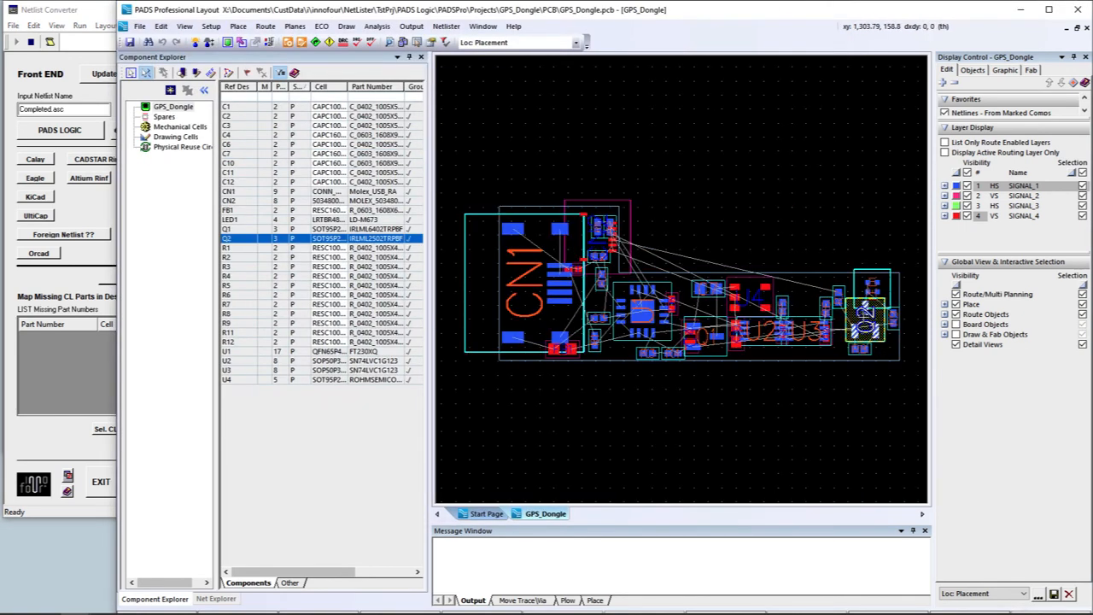
right_click(864, 322)
click(898, 258)
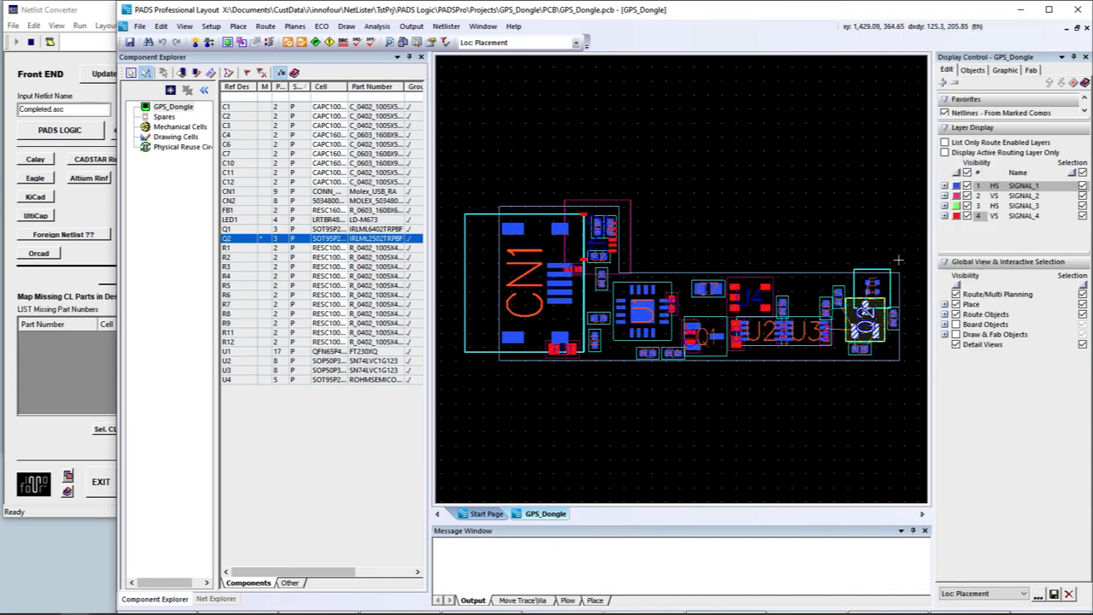
right_drag(807, 271, 903, 355)
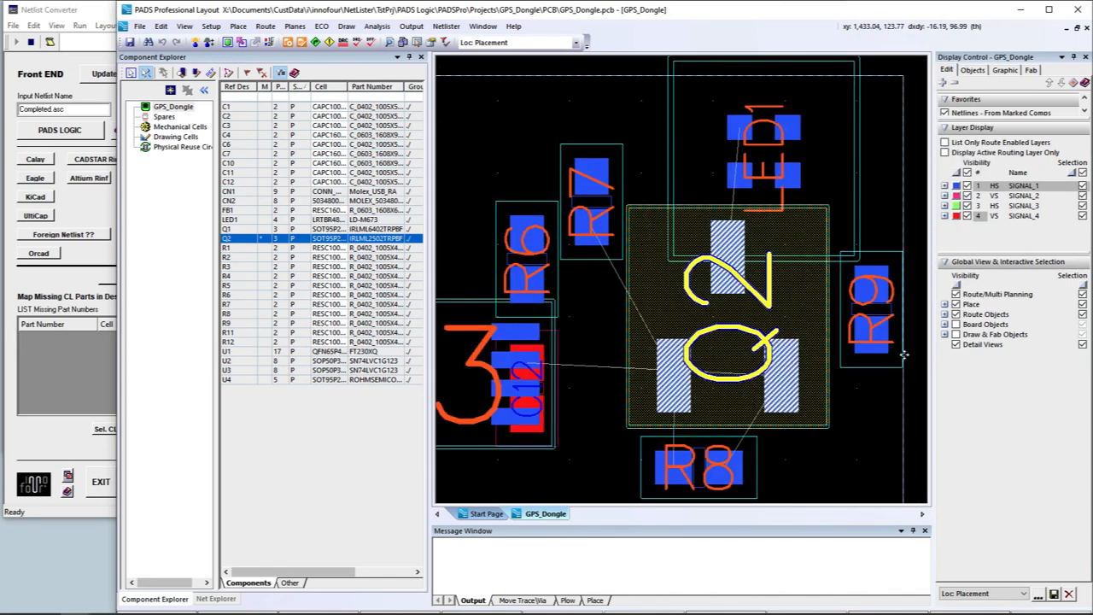
click(654, 161)
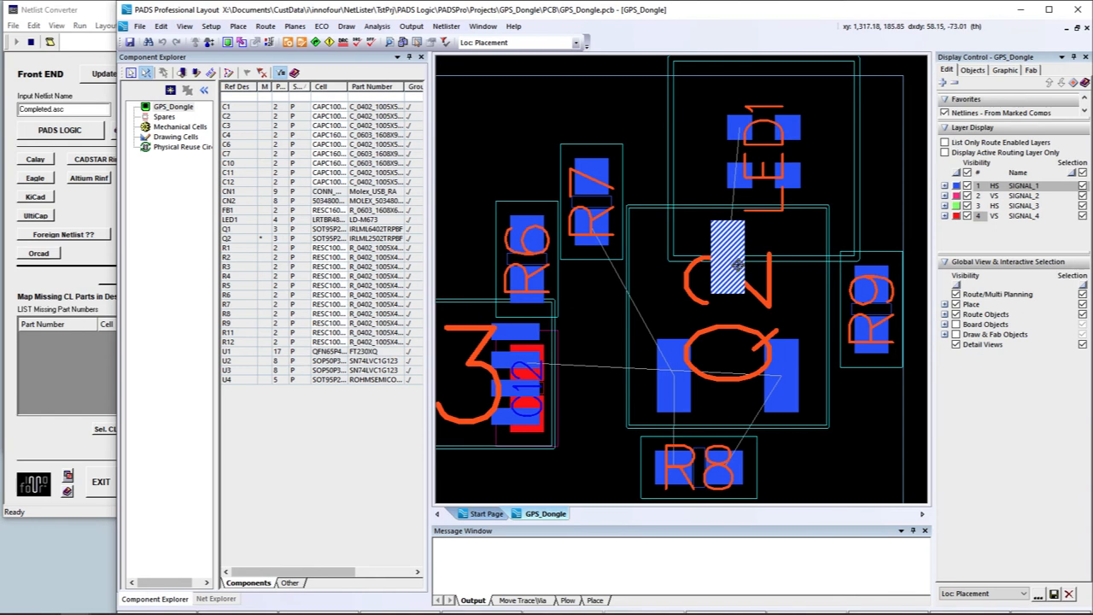
- Switch to Netlist Converter, filter the pin list to RefDes Q2 and map pin Q2-1 to Q2-3, consulting the pin mapping information
click(100, 445)
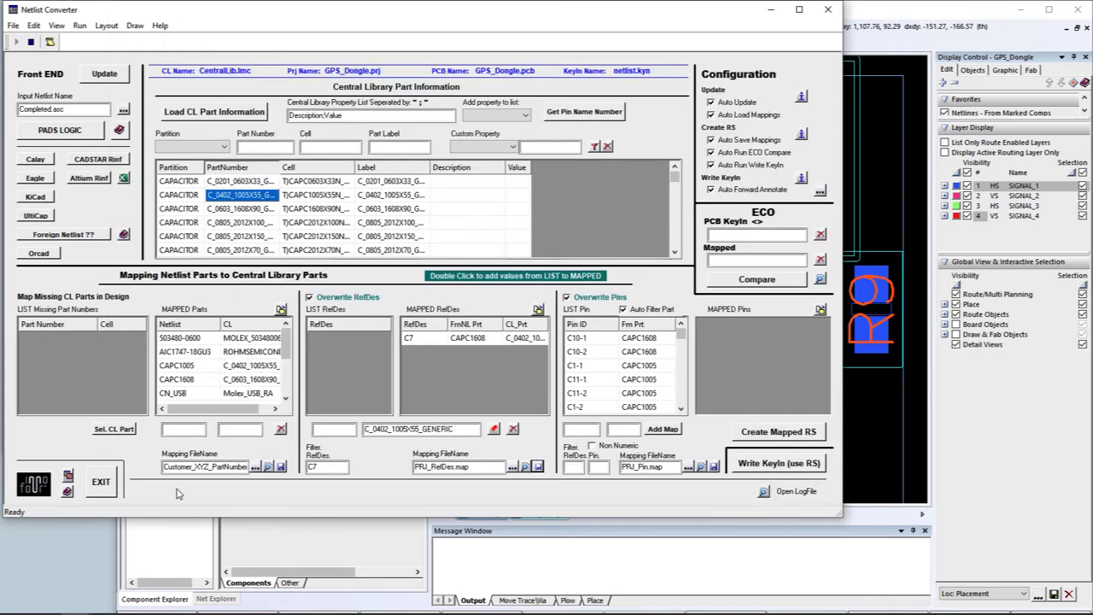
click(573, 467)
text(Q2)
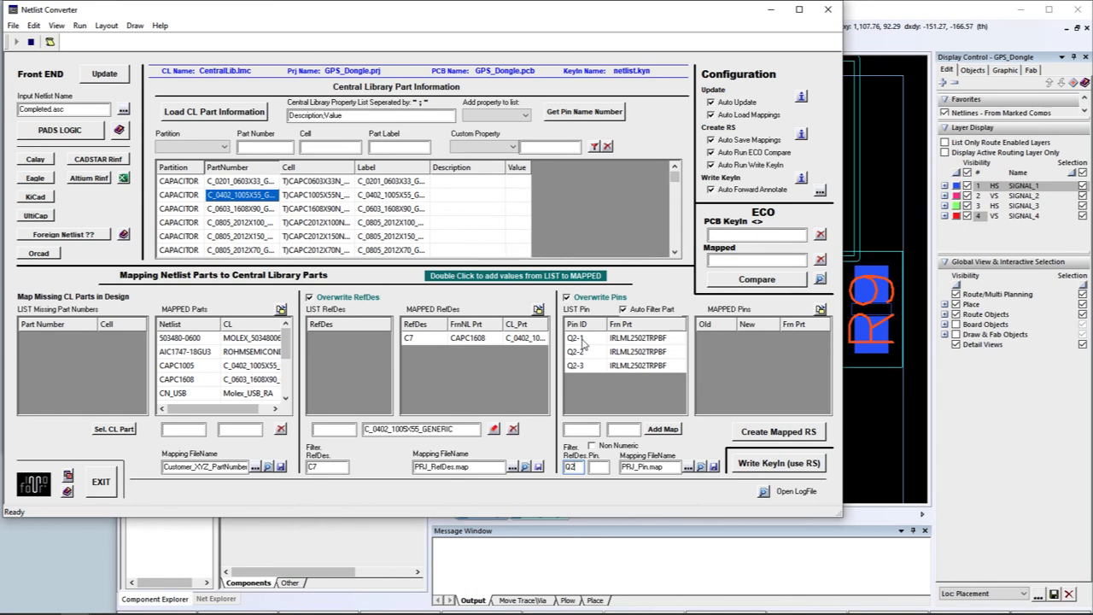
double_click(579, 339)
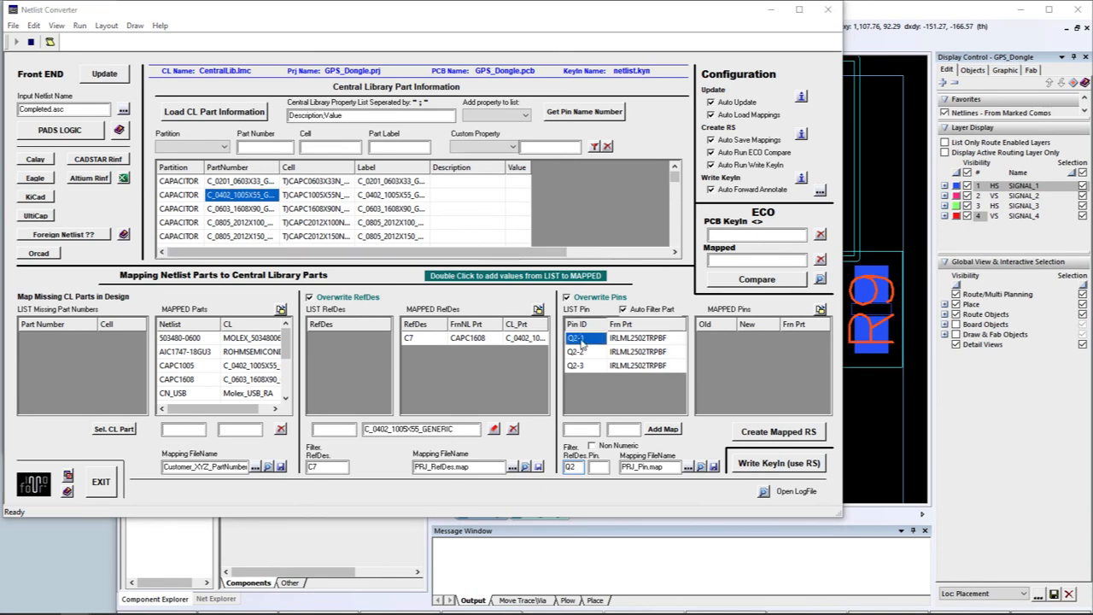
click(545, 104)
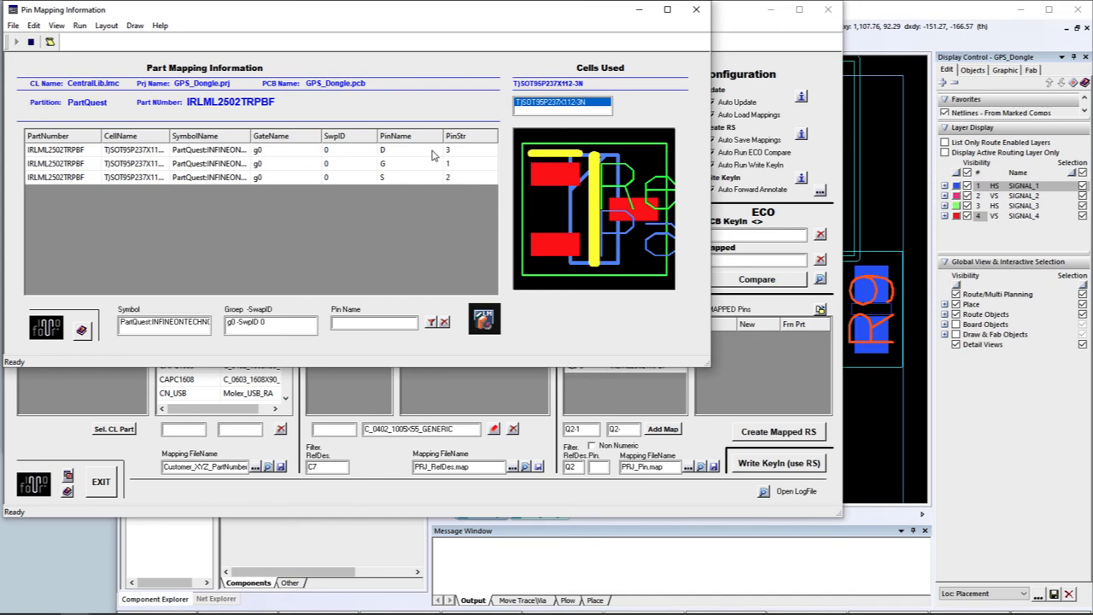
click(695, 13)
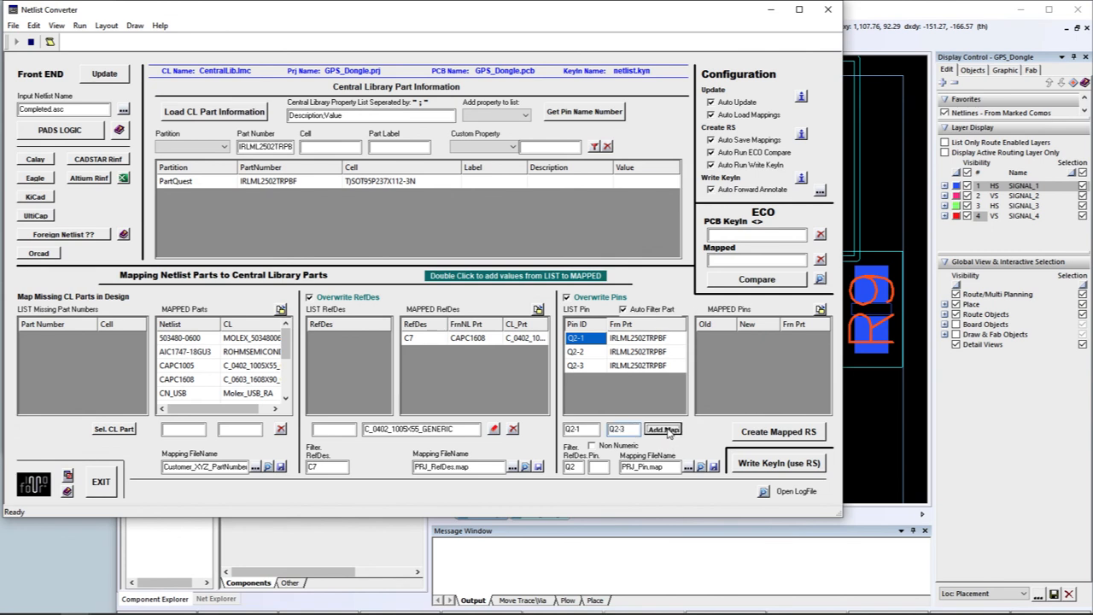
click(662, 429)
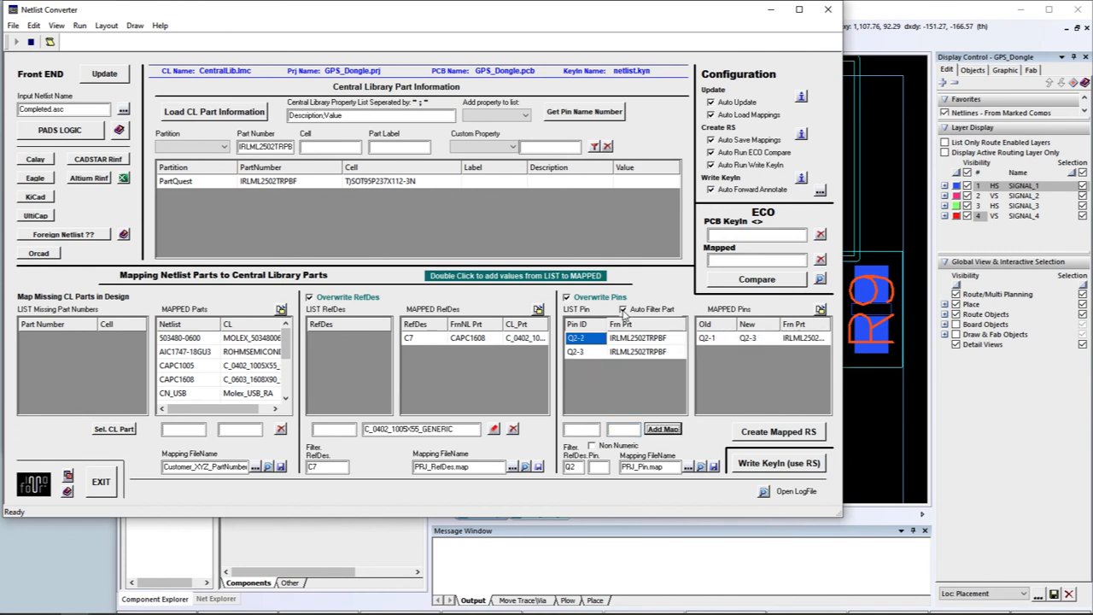
- Check the cell T)SOT95P237X112-3N in the pin mapping information and map pin Q2-2 to Q2-1
double_click(588, 343)
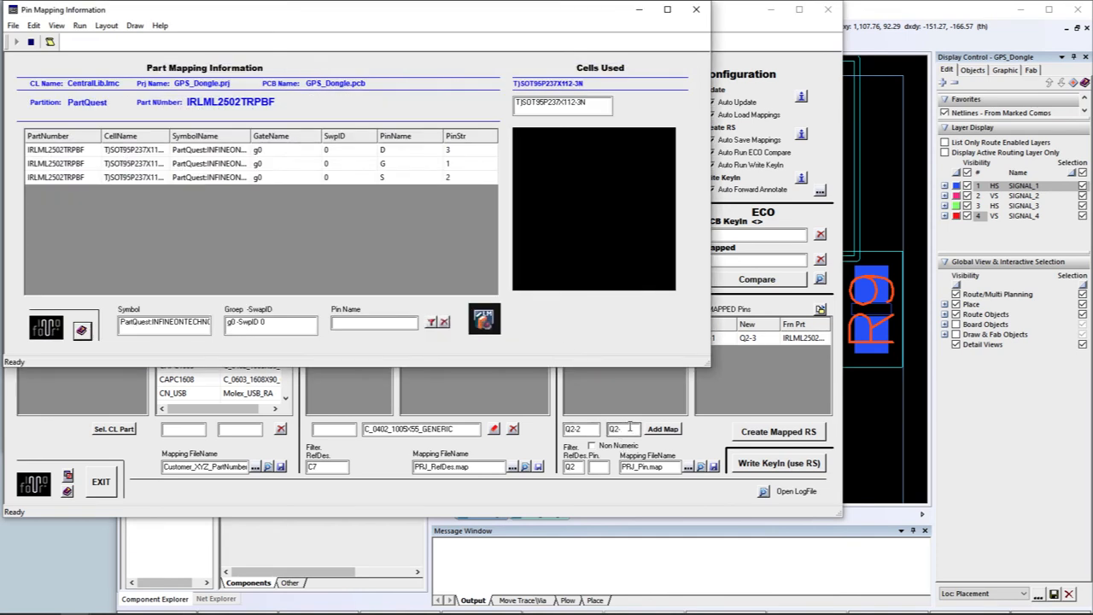
click(543, 103)
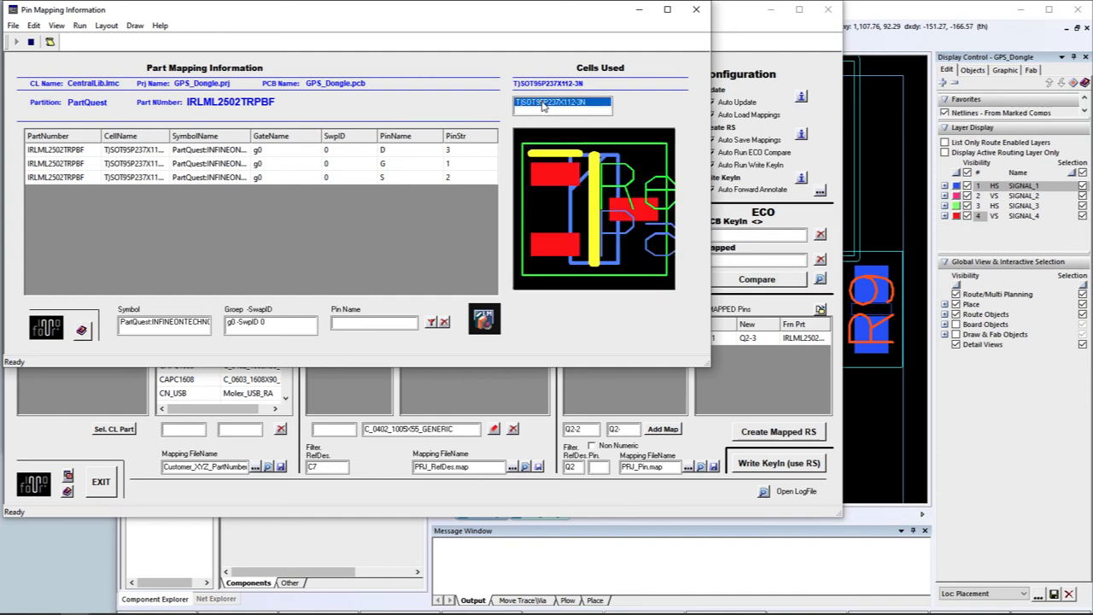
click(696, 10)
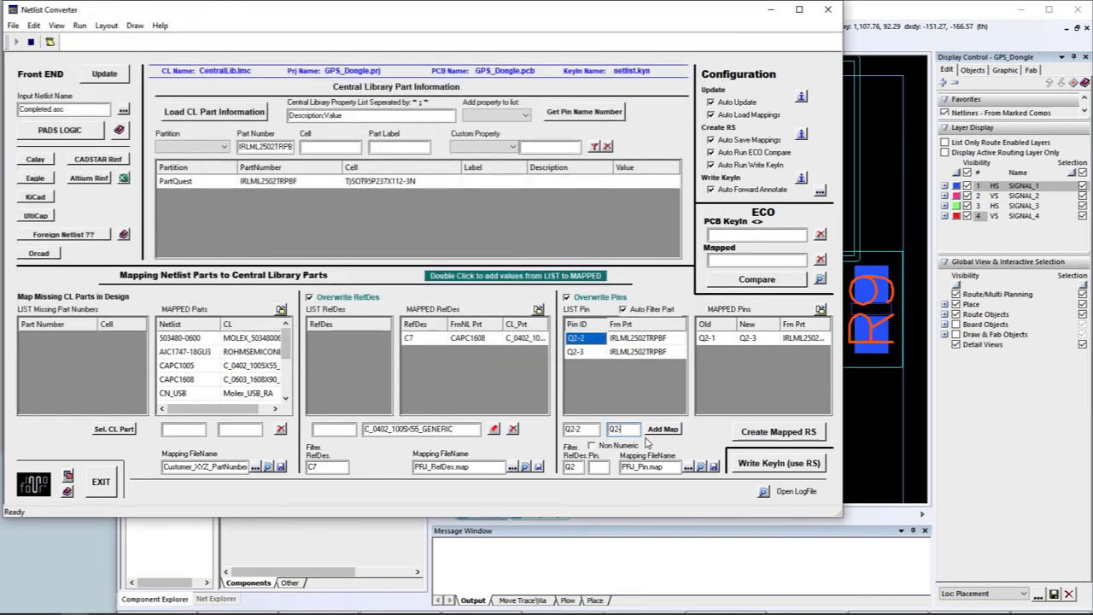
text(1)
click(655, 427)
- Map pin Q2-3 to Q2-2 and create the mapped RS netlist to update the layout automatically
double_click(583, 341)
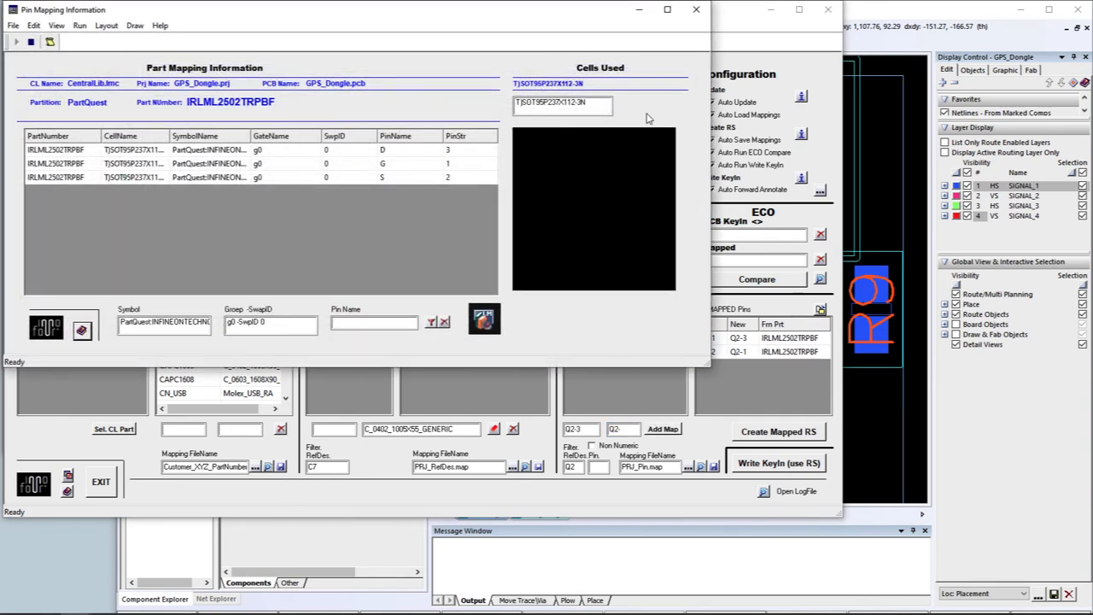
click(696, 10)
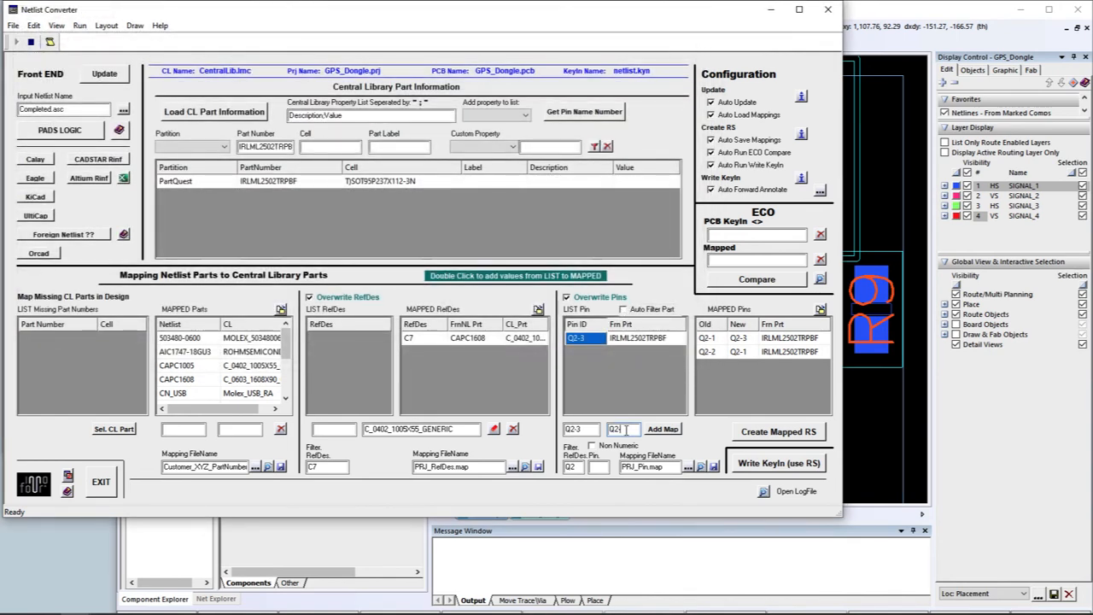
text(2)
click(663, 428)
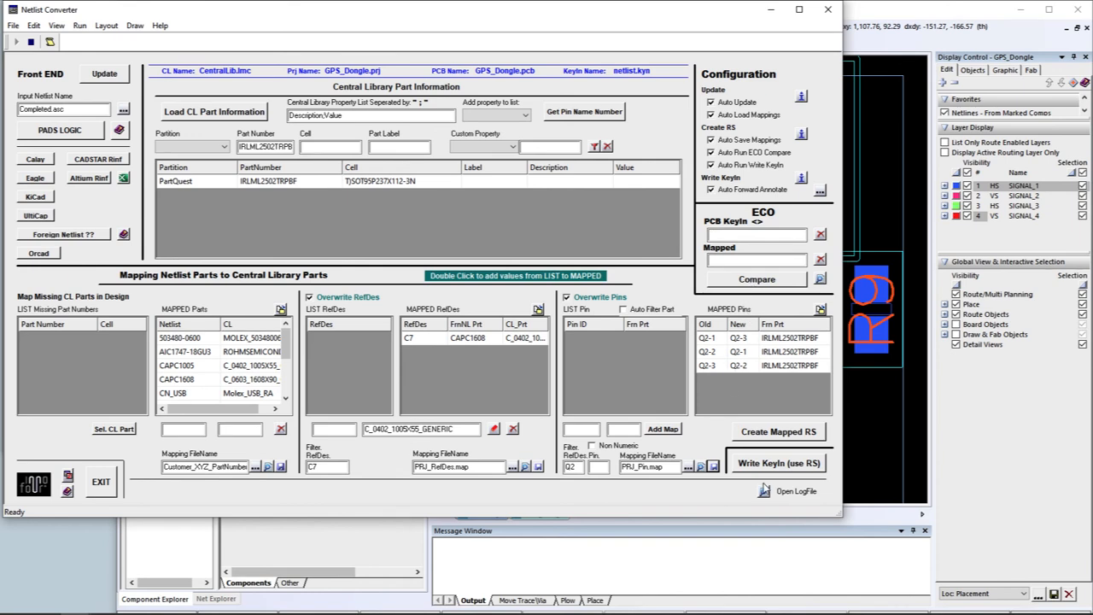
click(770, 433)
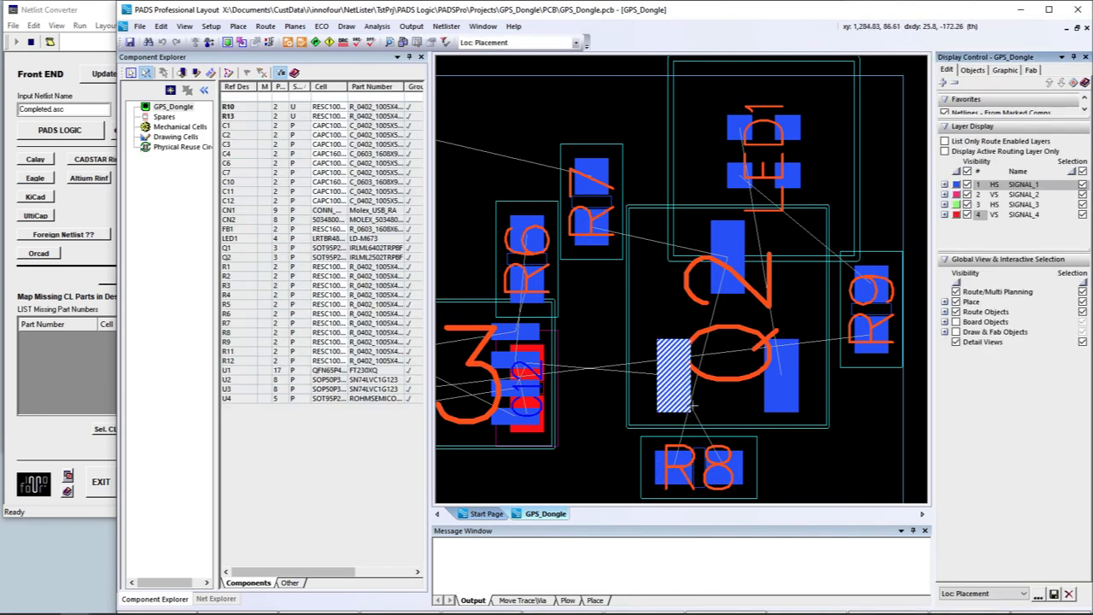
- In the GPS_Dongle layout, place the unplaced resistors R10 and R13 side by side above the board outline
click(708, 333)
scroll(708, 333, down, 3)
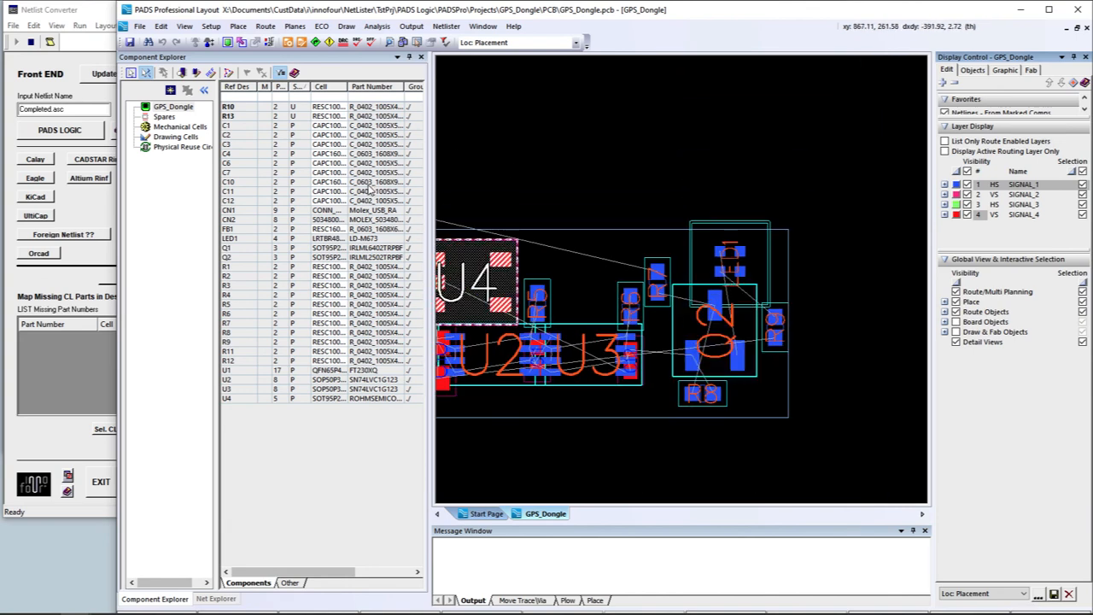
scroll(504, 204, down, 1)
middle_drag(504, 204, 491, 208)
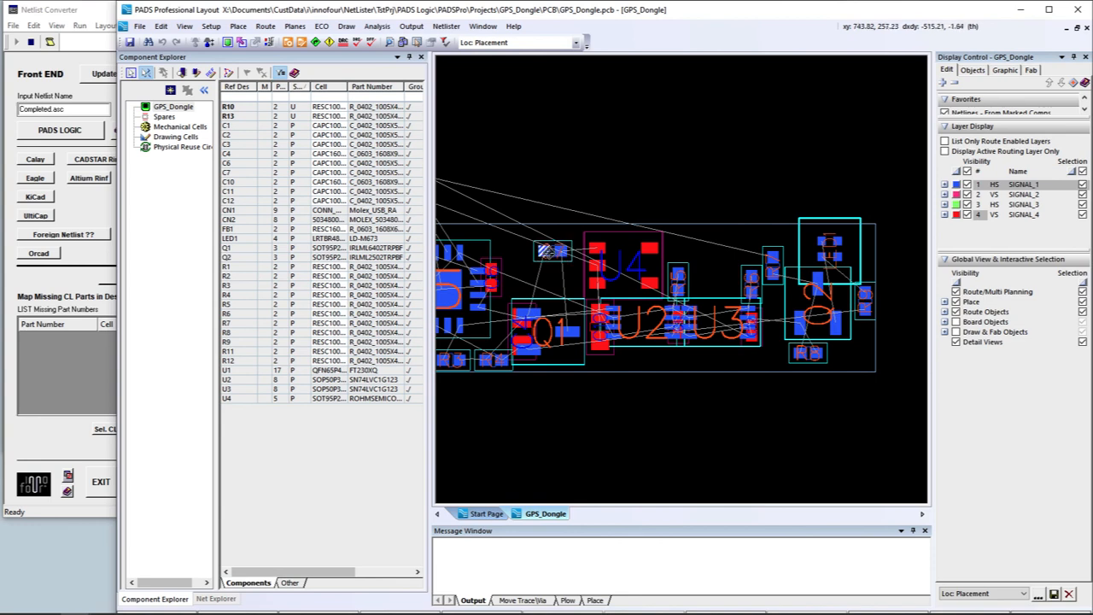
click(243, 108)
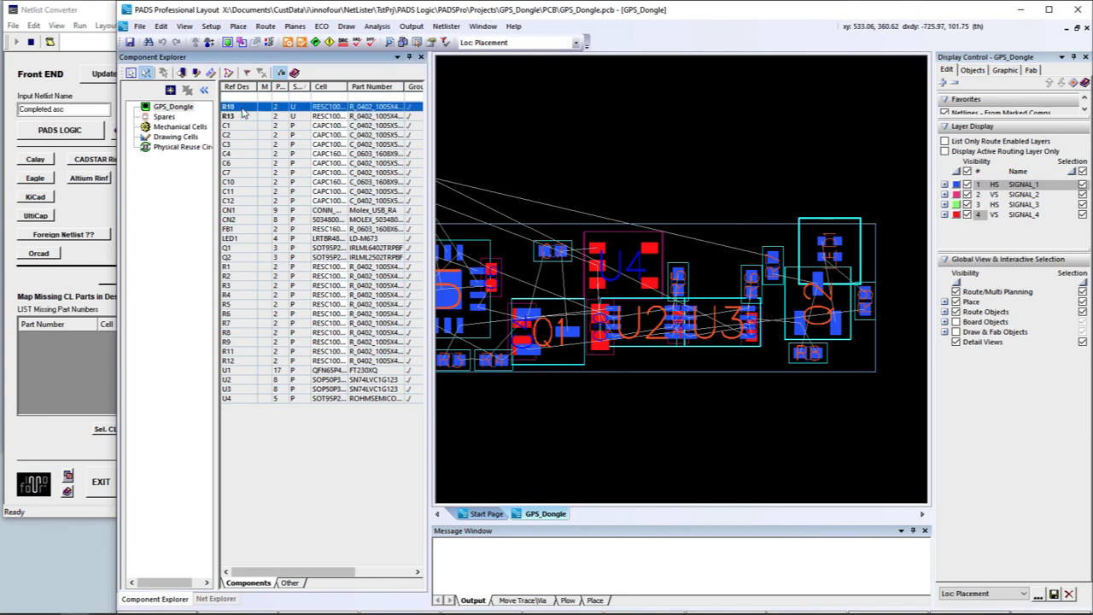
drag(244, 111, 671, 161)
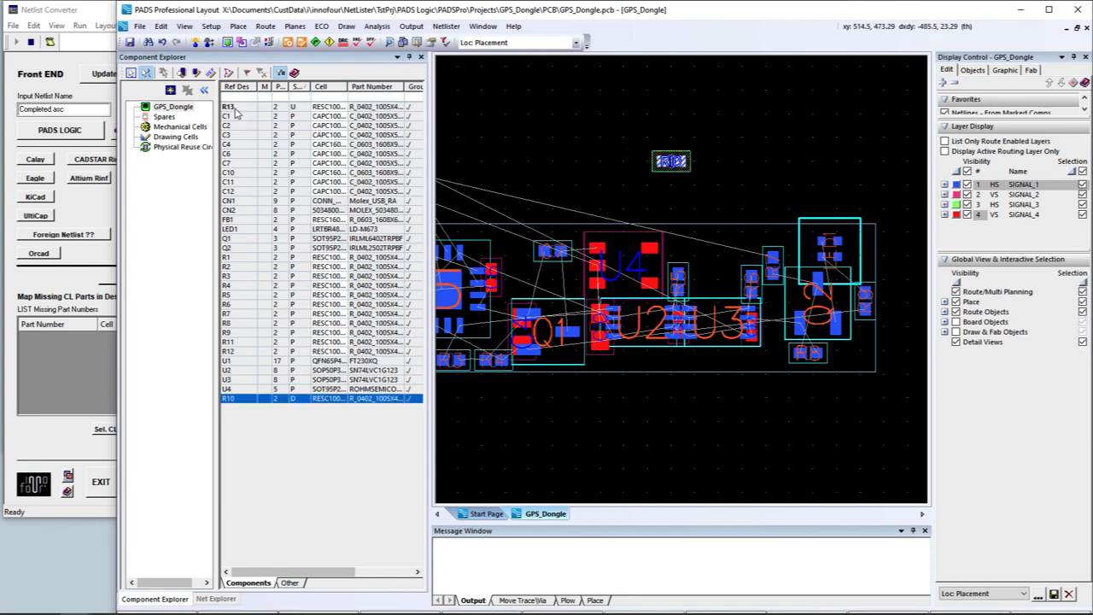
drag(236, 111, 742, 161)
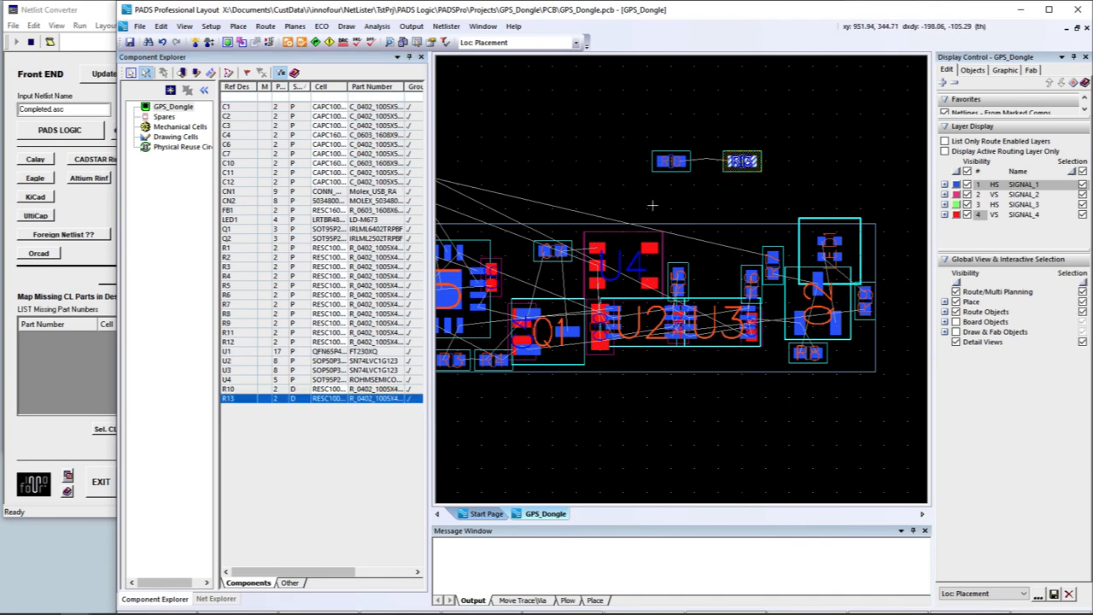
- Examine the net properties of the netline between R10 and R13 to see its net name and net class, then close them
click(705, 159)
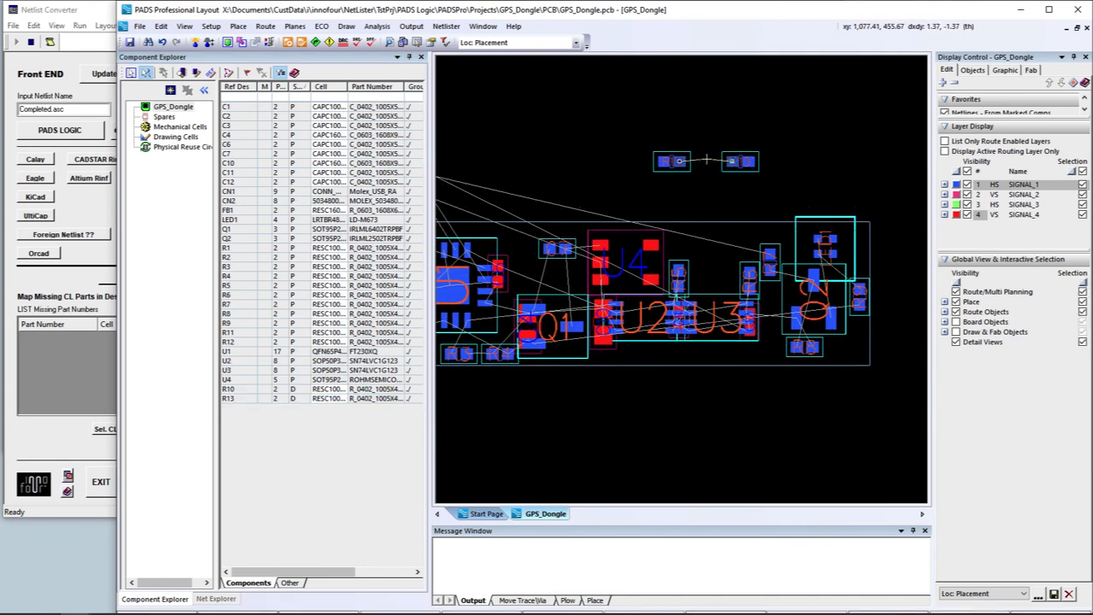
right_click(706, 159)
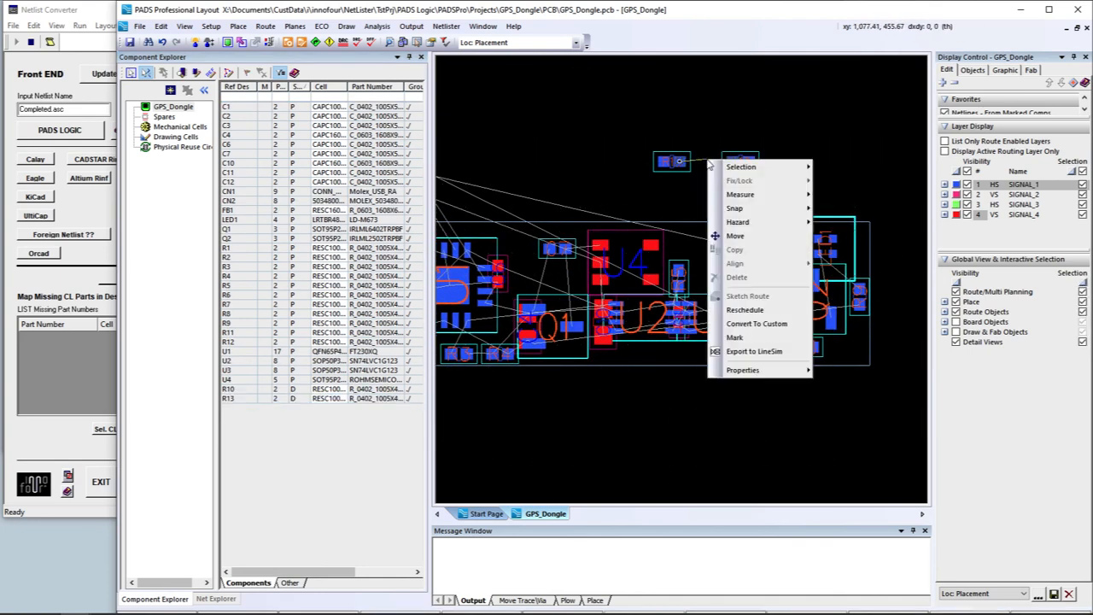
mouse_move(744, 368)
click(840, 369)
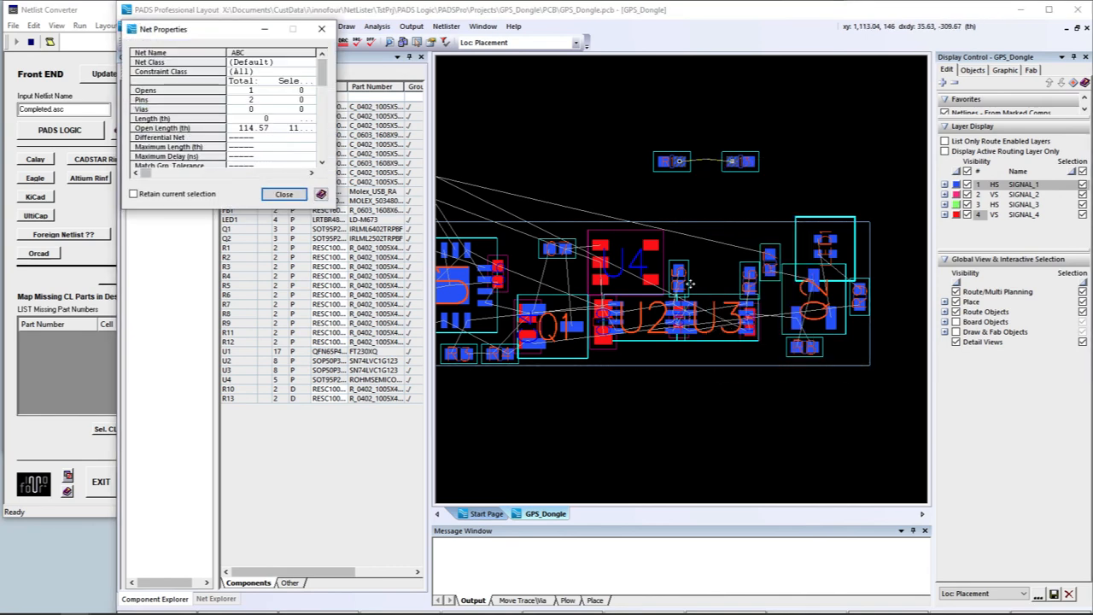
click(321, 29)
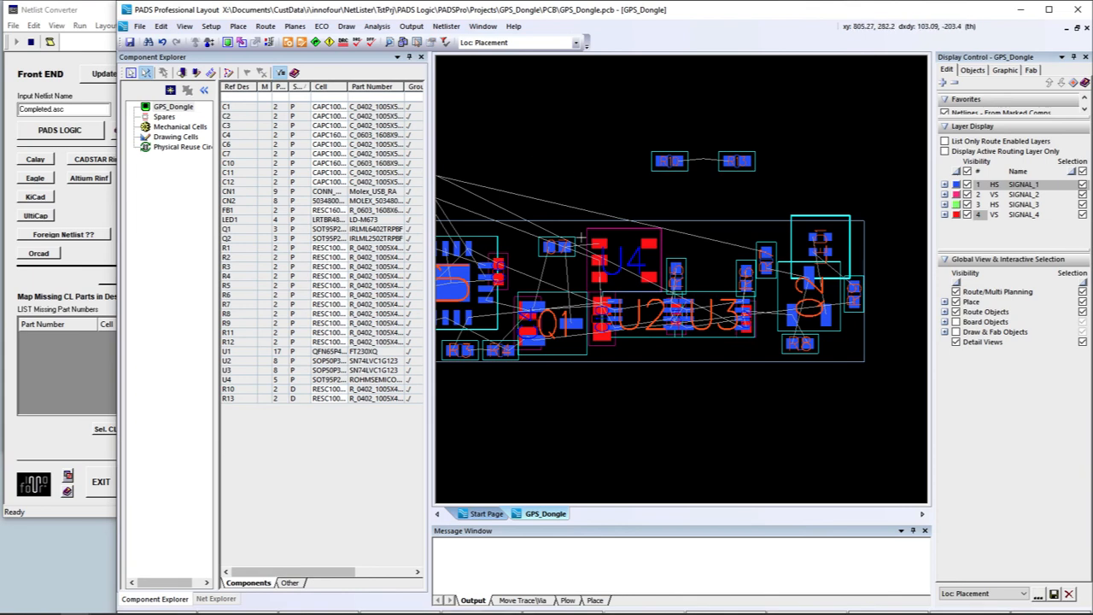
- Examine the part properties of capacitor C7 to check its assigned part number, then close them and deselect it
double_click(555, 246)
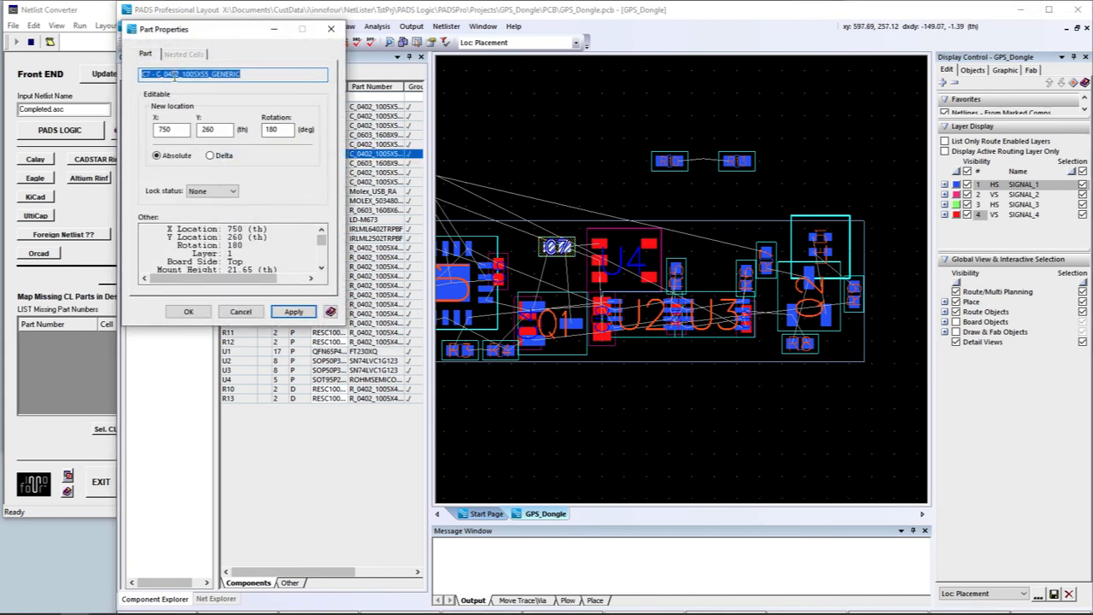
click(330, 29)
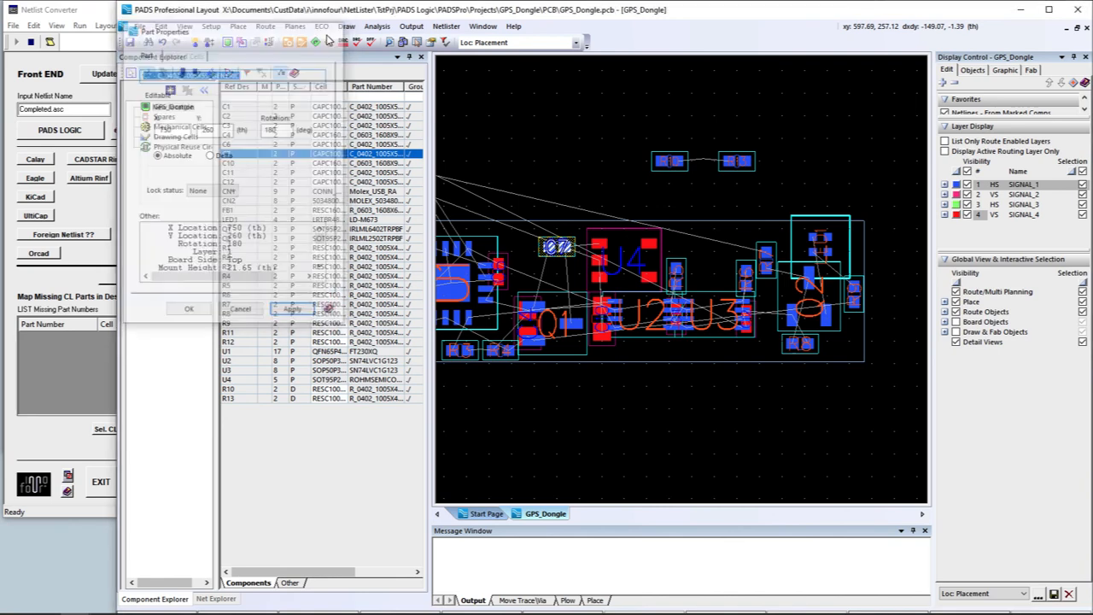
click(583, 164)
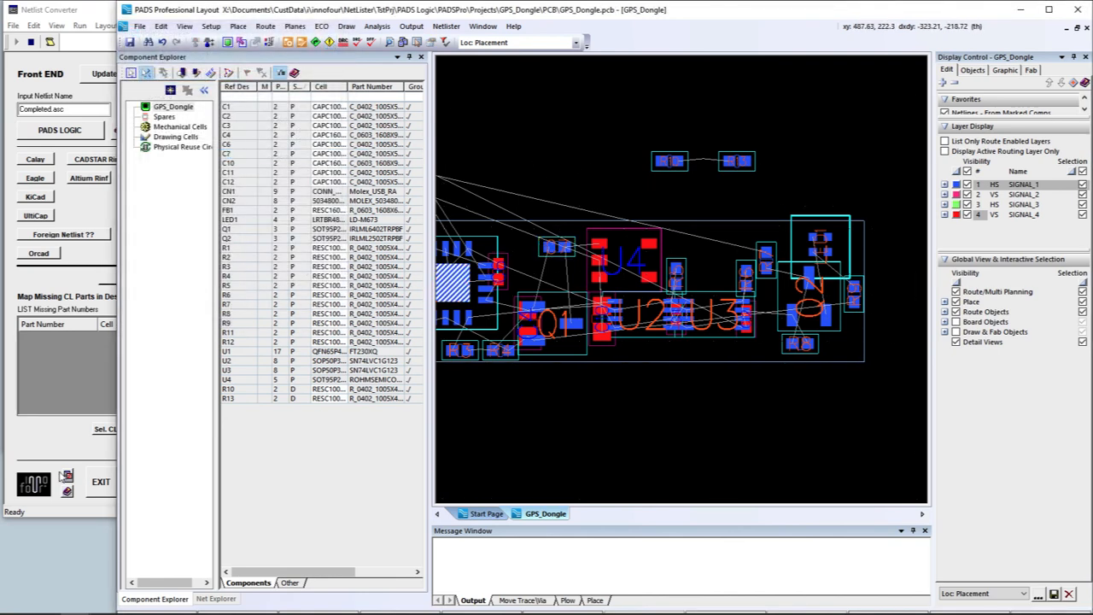
- Switch to Netlist Converter and examine the Netlister log for the RefDes and pin overrides and the net class of net ABC
click(63, 475)
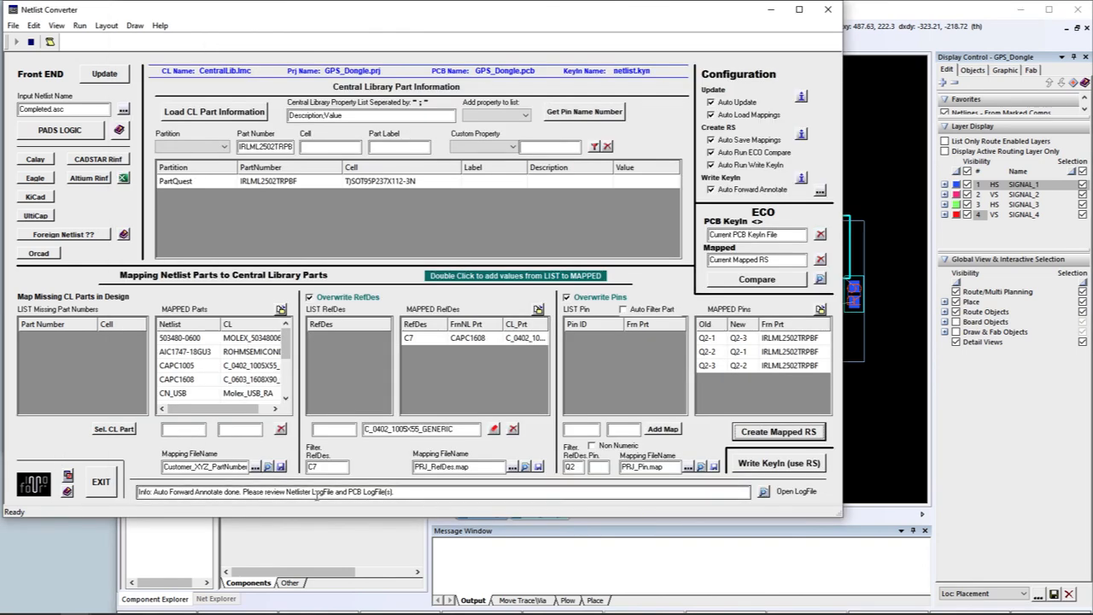
click(764, 491)
scroll(253, 325, down, 20)
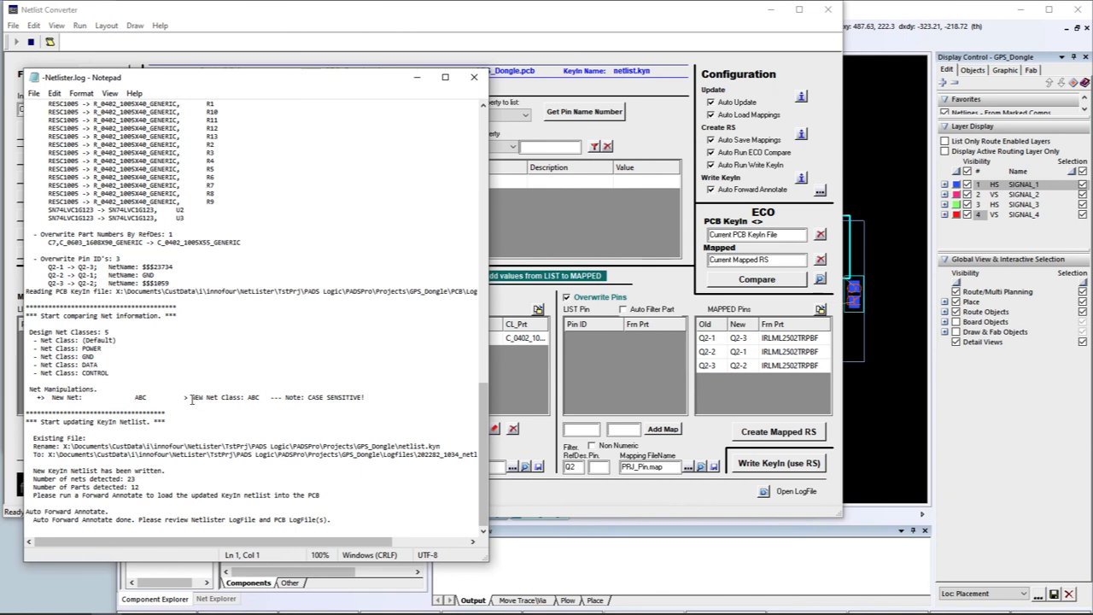
drag(189, 398, 264, 398)
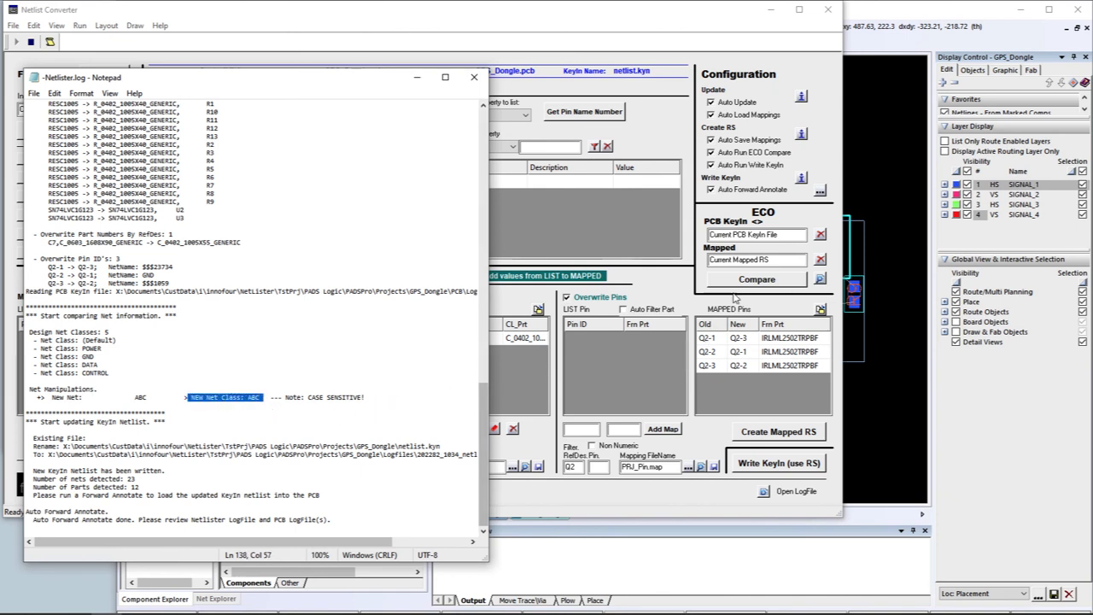
click(474, 77)
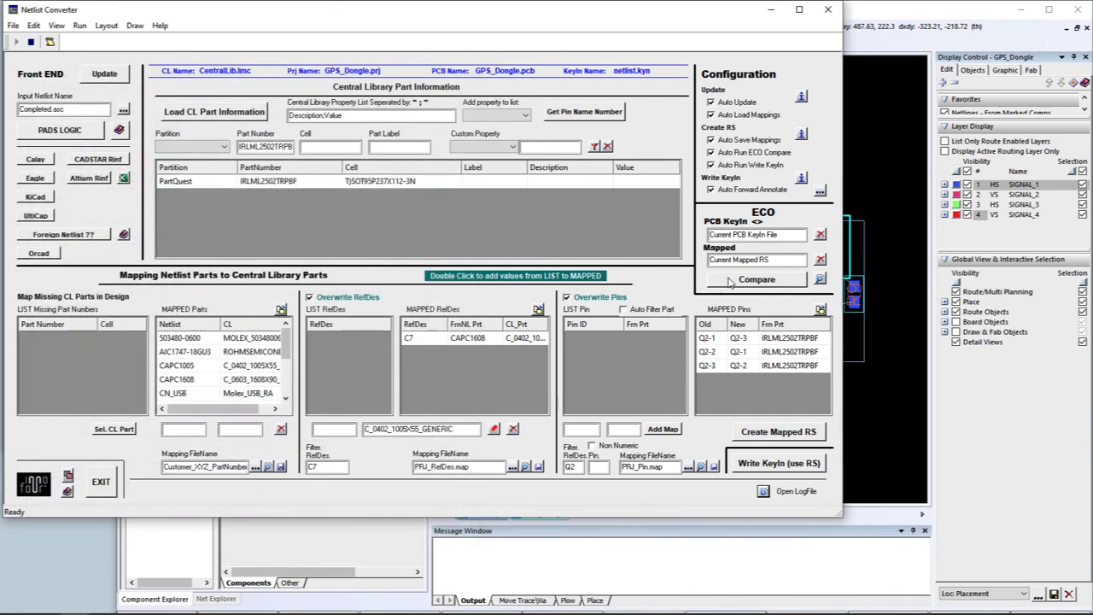
- Open Constraint Manager from PADS Professional Layout and add a net class named ABC under the Master scheme's Trace & Via Properties
click(757, 279)
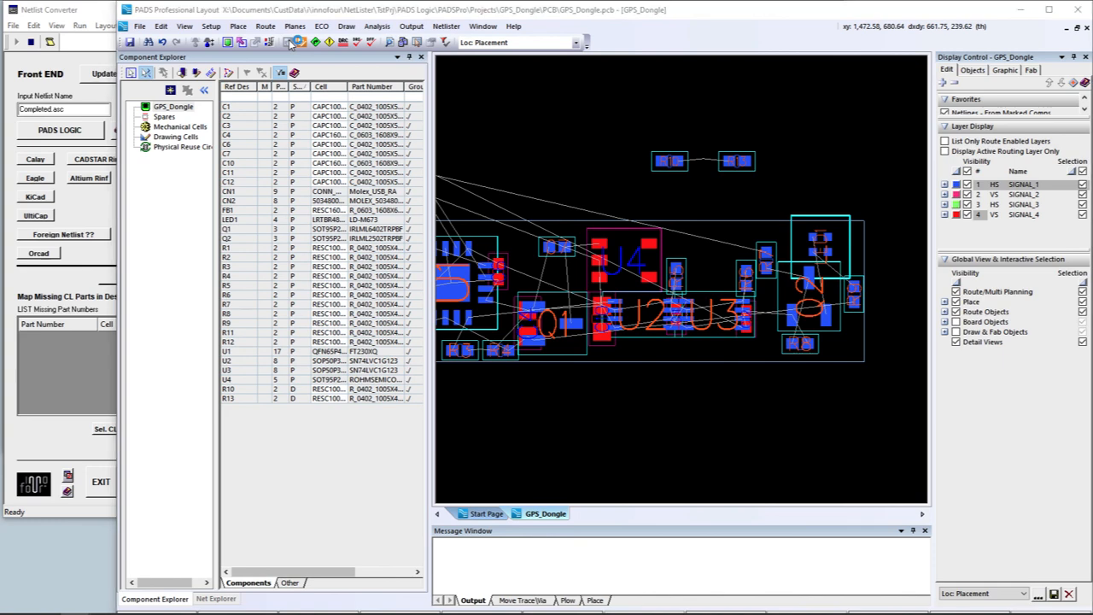
click(295, 43)
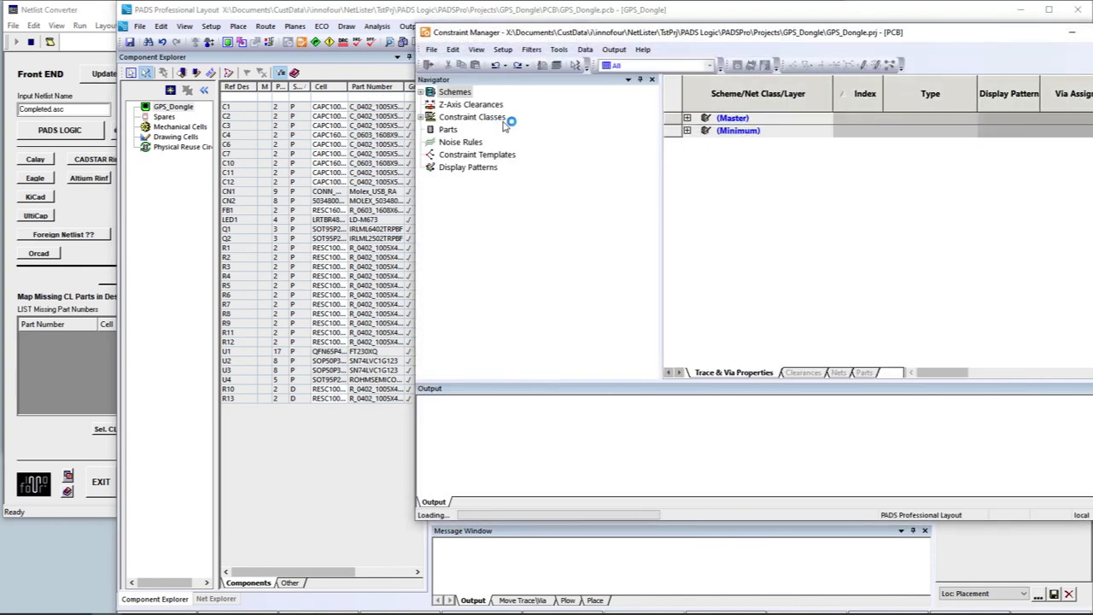
click(441, 118)
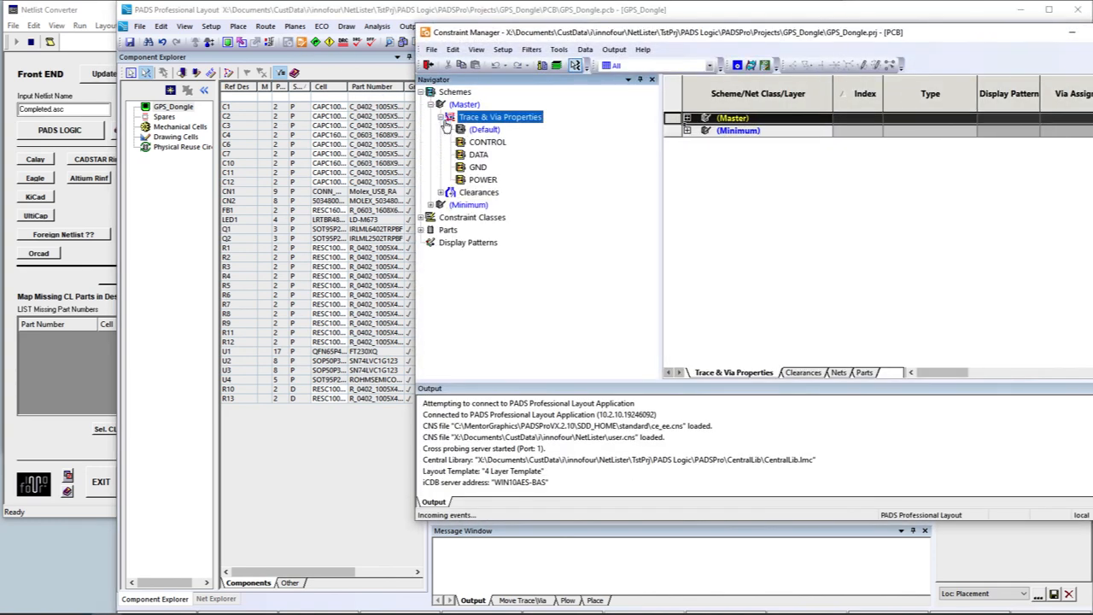
right_click(462, 118)
click(498, 159)
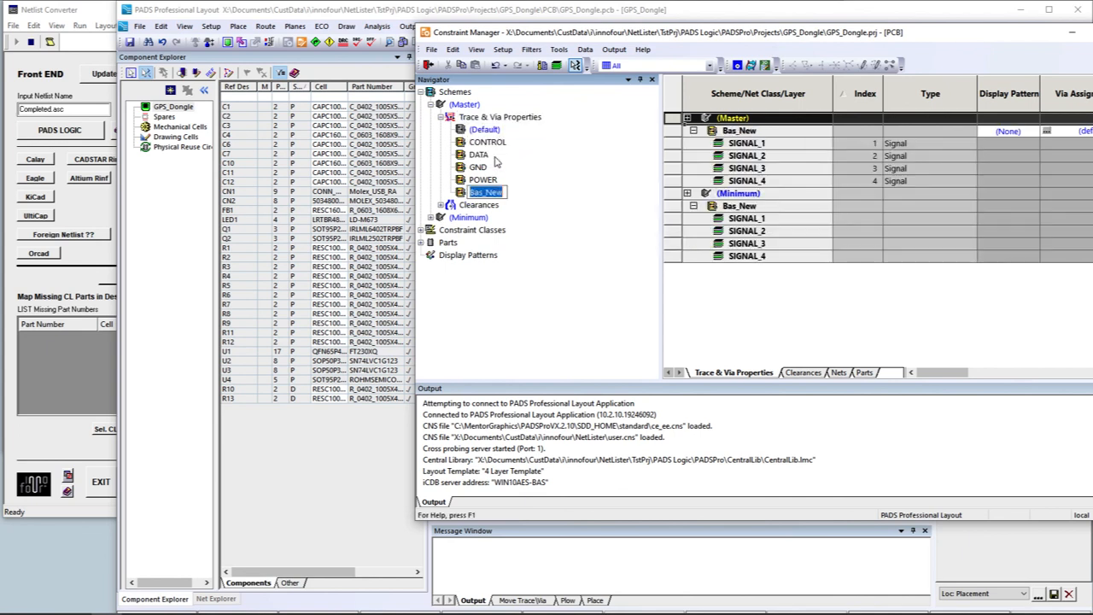
text(ABC)
key(Return)
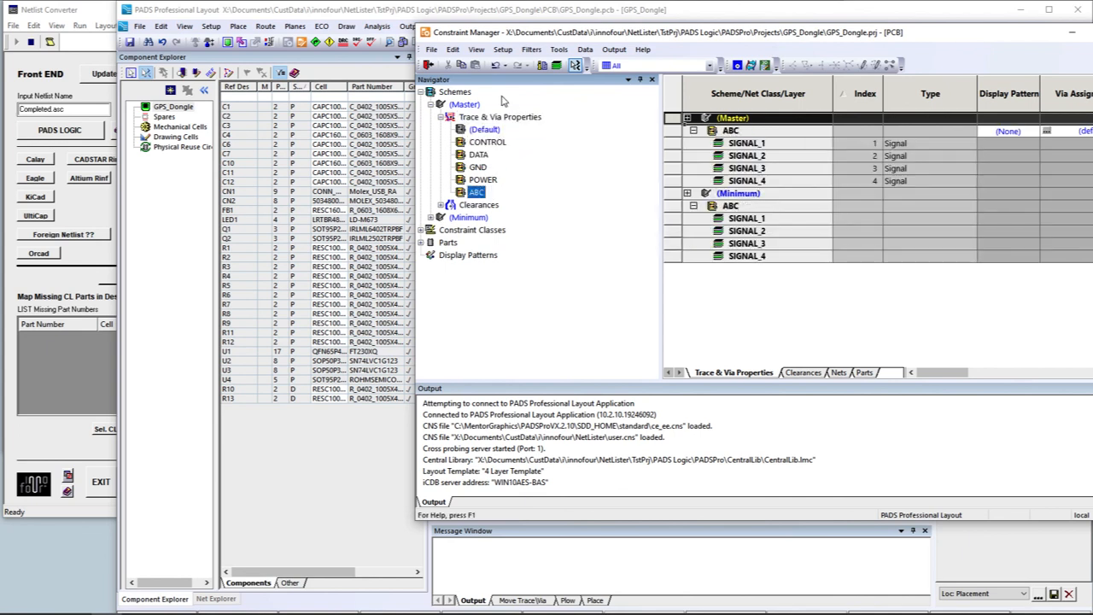
- Assign the physical net ABC from the (Default) net class to the ABC net class, then close Constraint Manager
right_click(476, 193)
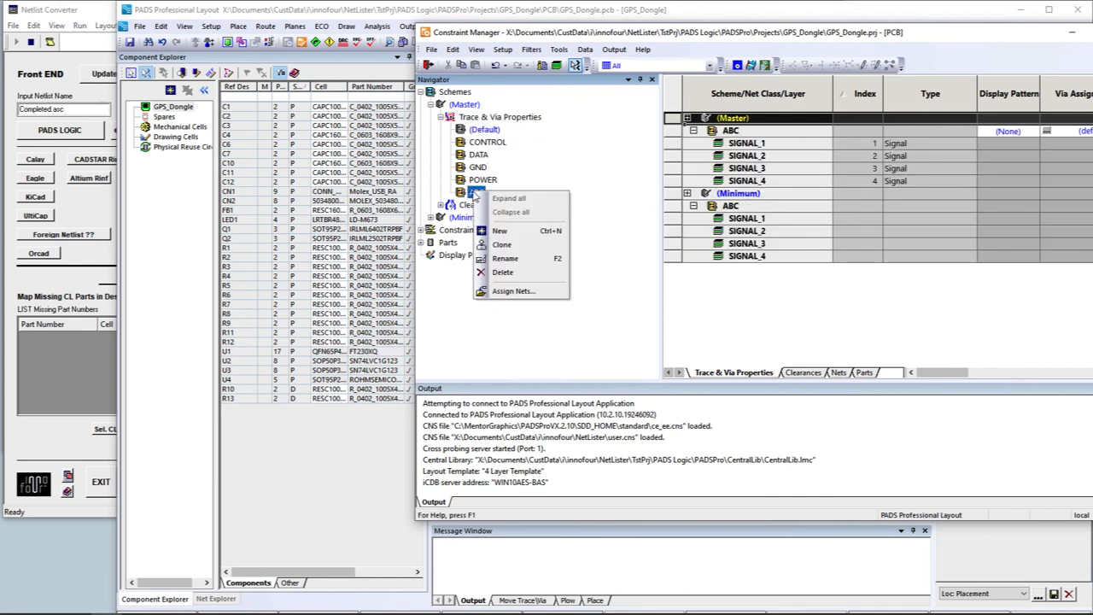
click(513, 291)
click(743, 287)
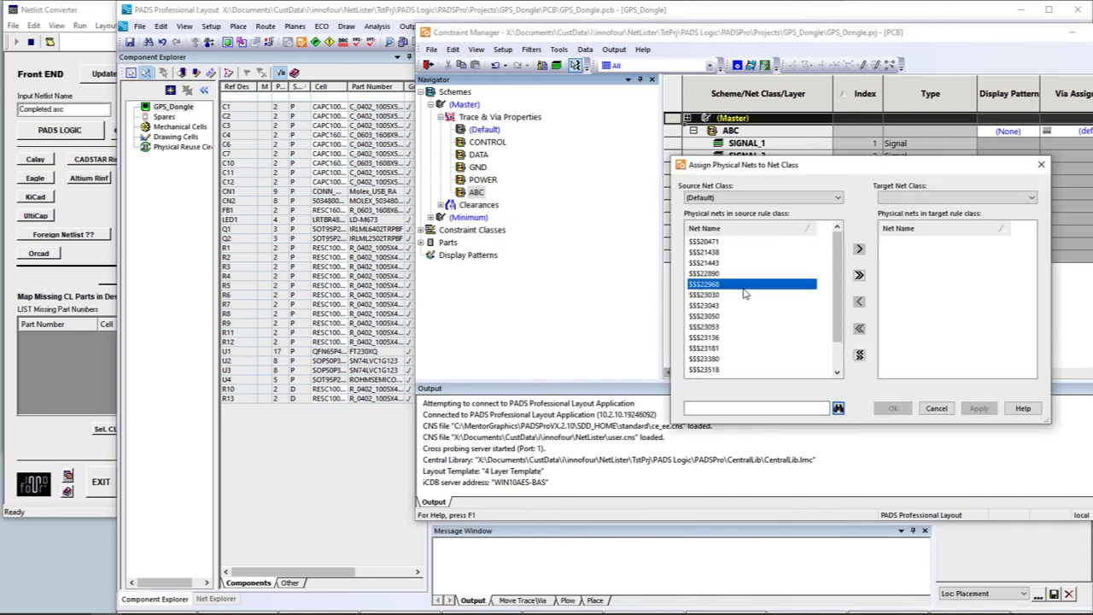
scroll(743, 342, down, 1)
click(743, 358)
click(918, 199)
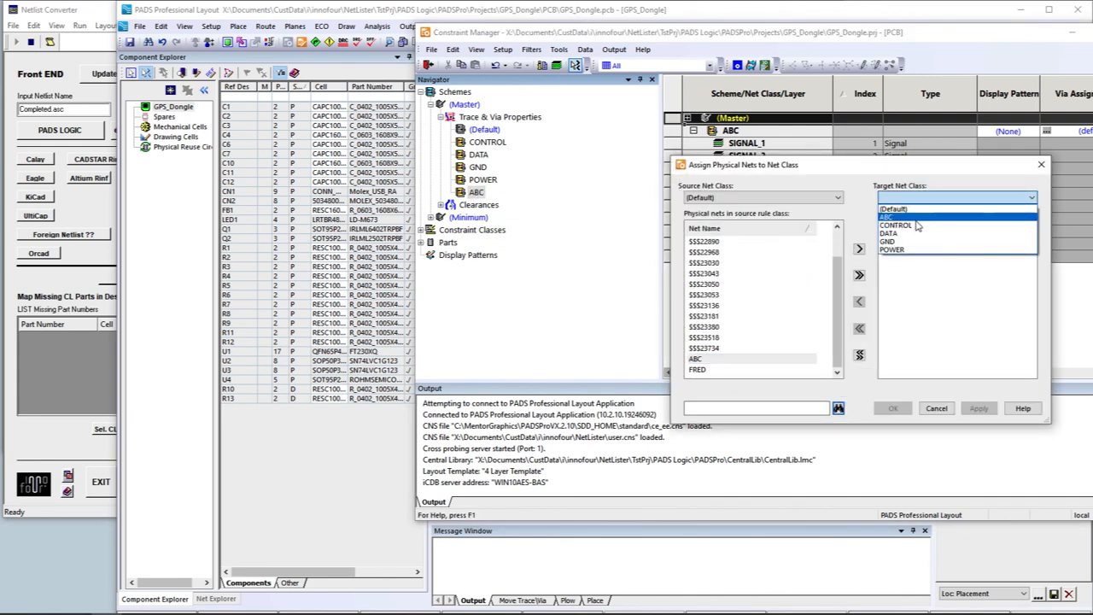
click(914, 223)
click(859, 249)
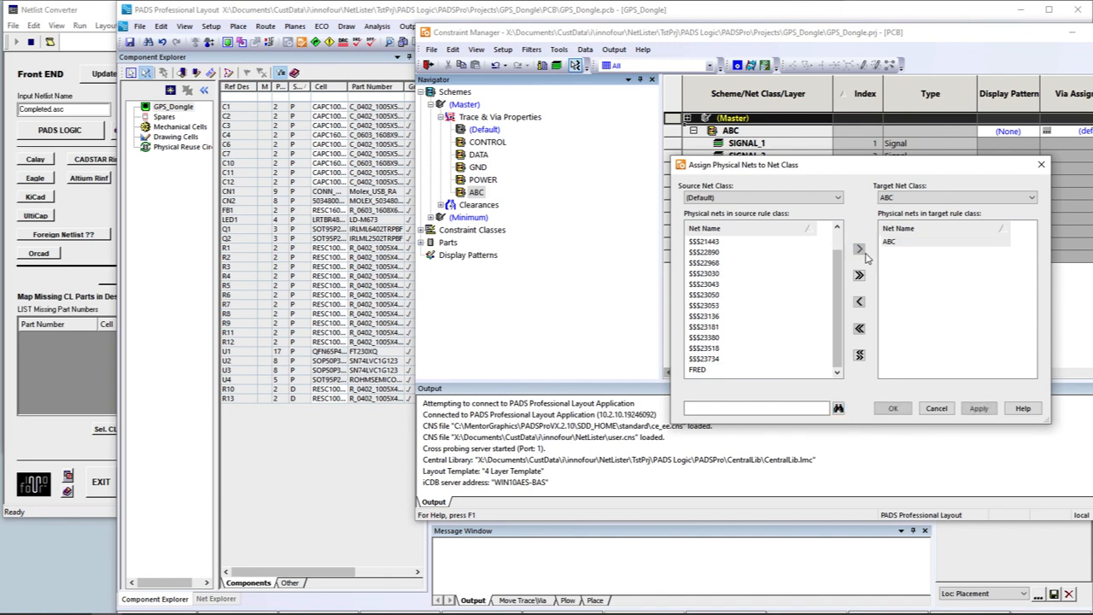
click(893, 408)
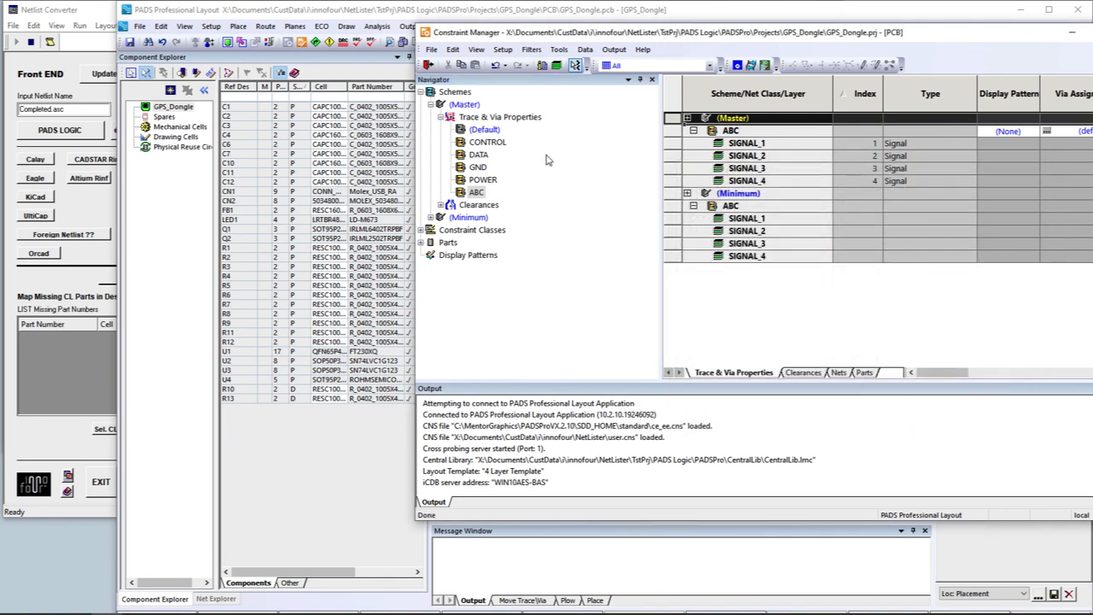
click(427, 65)
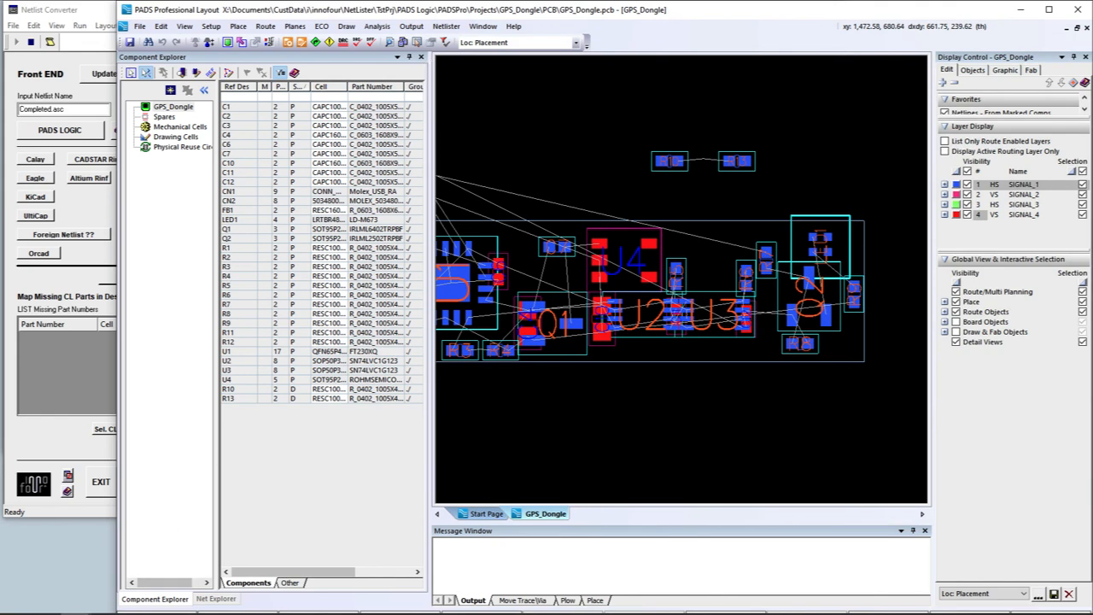
- Switch to Netlist Converter and run the ECO comparison between the current PCB KeyIn file and the current mapped RS
mouse_move(122, 607)
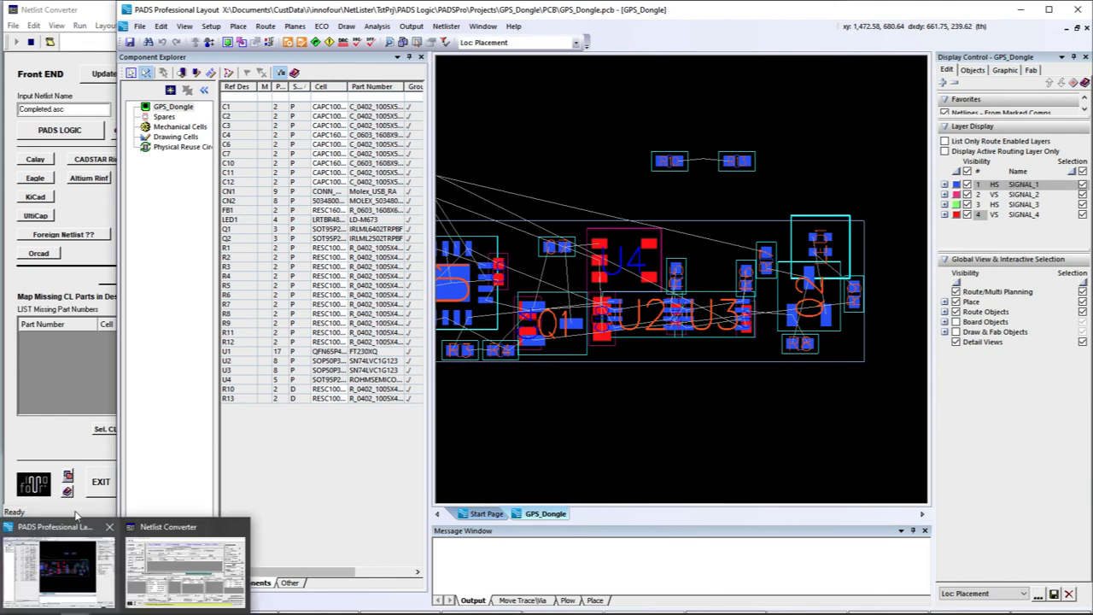
click(186, 567)
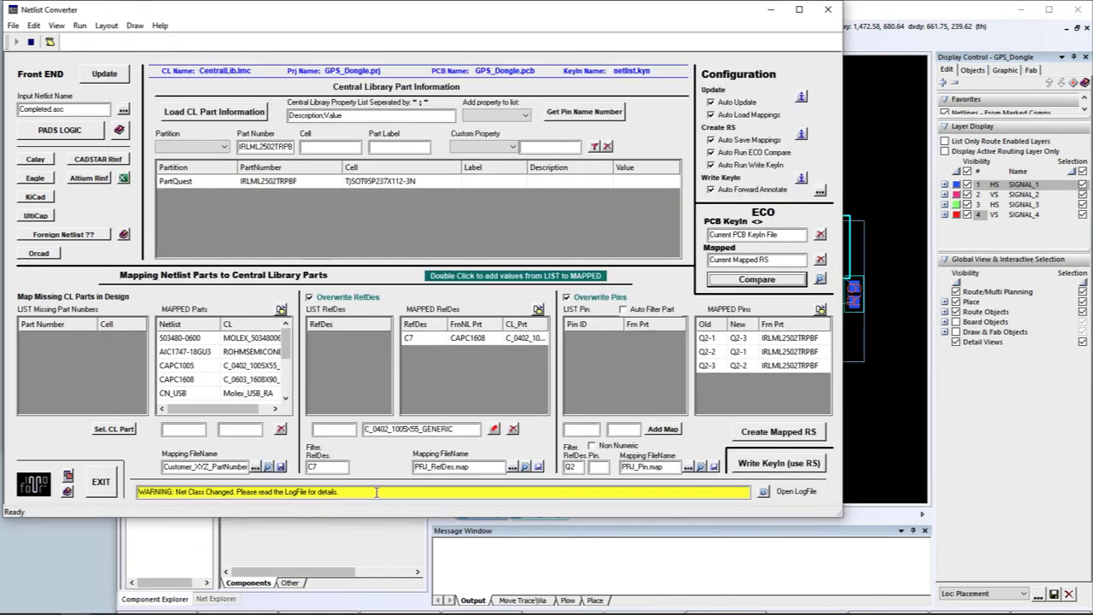
click(763, 283)
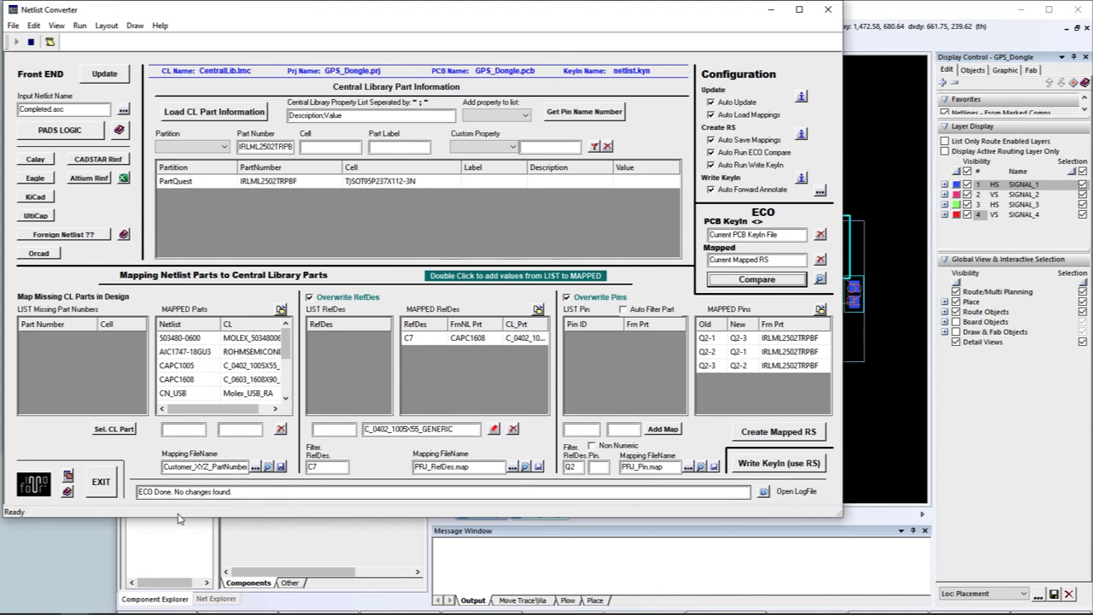